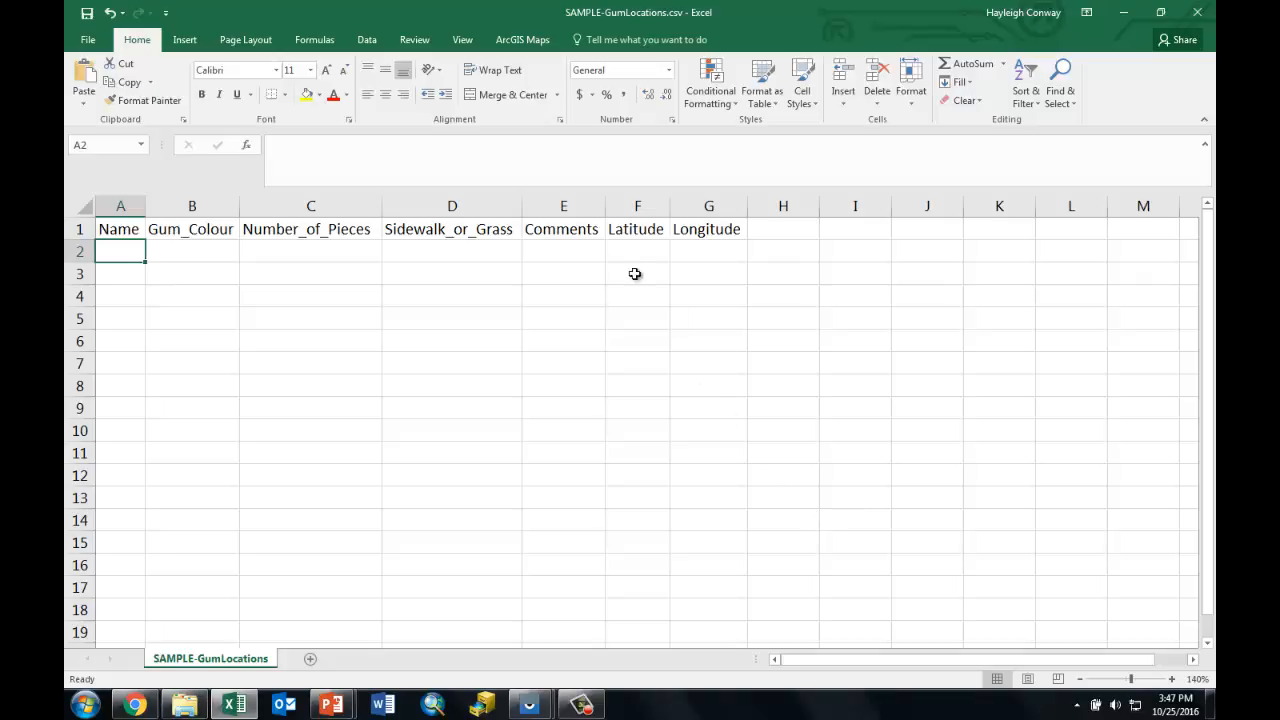
{"action": "left_click_drag", "start_coordinate": [624, 229], "coordinate": [708, 231]}
{"action": "left_click", "coordinate": [794, 229]}
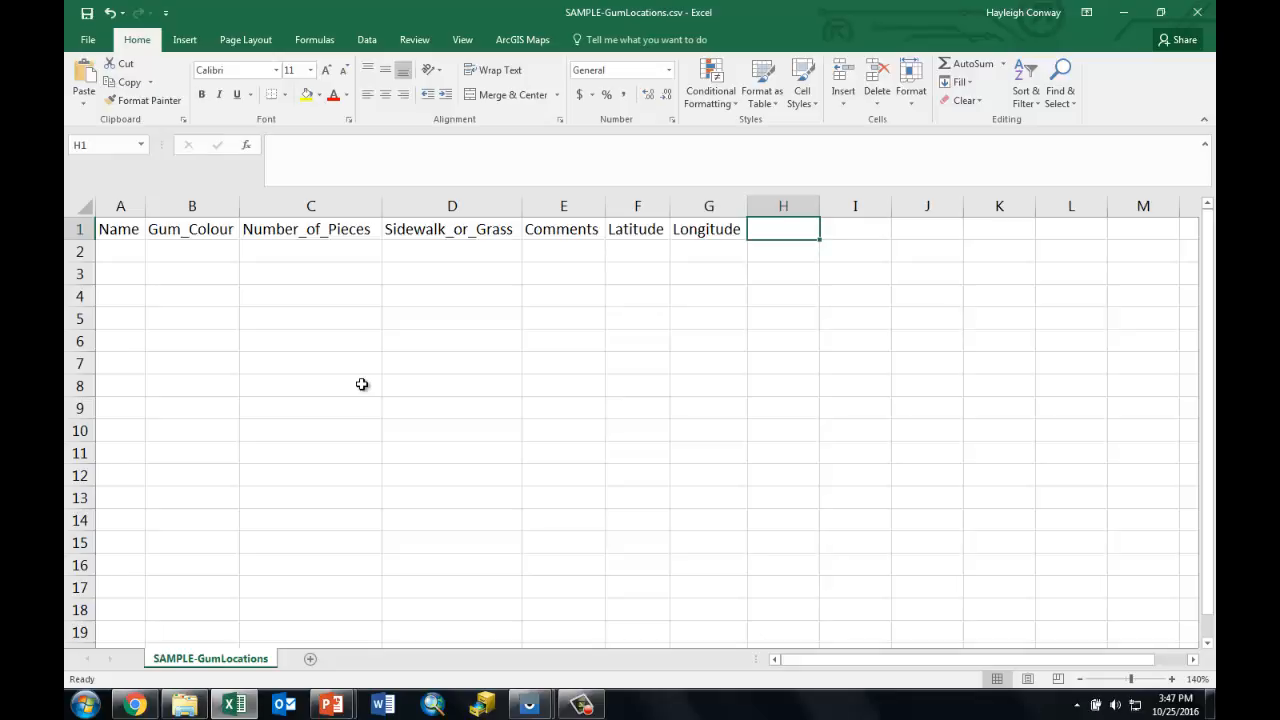
{"action": "left_click", "coordinate": [366, 237]}
{"action": "left_click", "coordinate": [354, 258]}
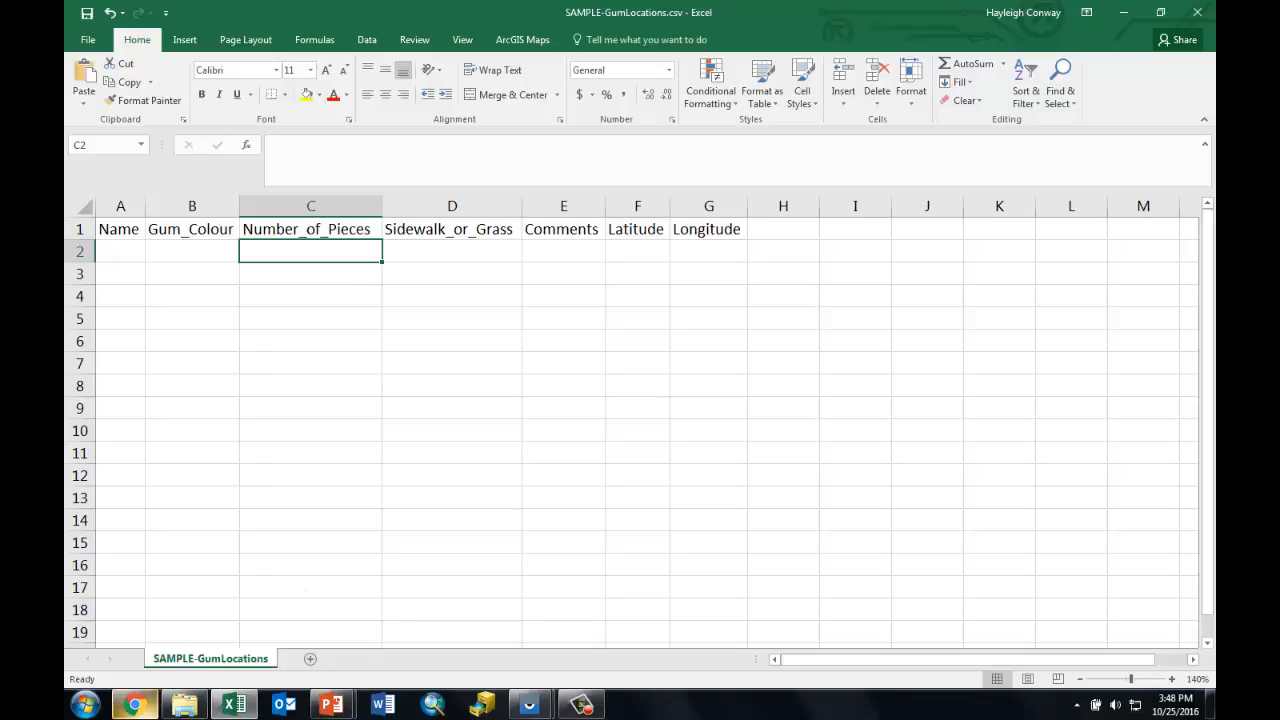
- Switch to Chrome, open the ArcGIS for Developers site from the organization page, and start creating a new layer
{"action": "left_click", "coordinate": [135, 705]}
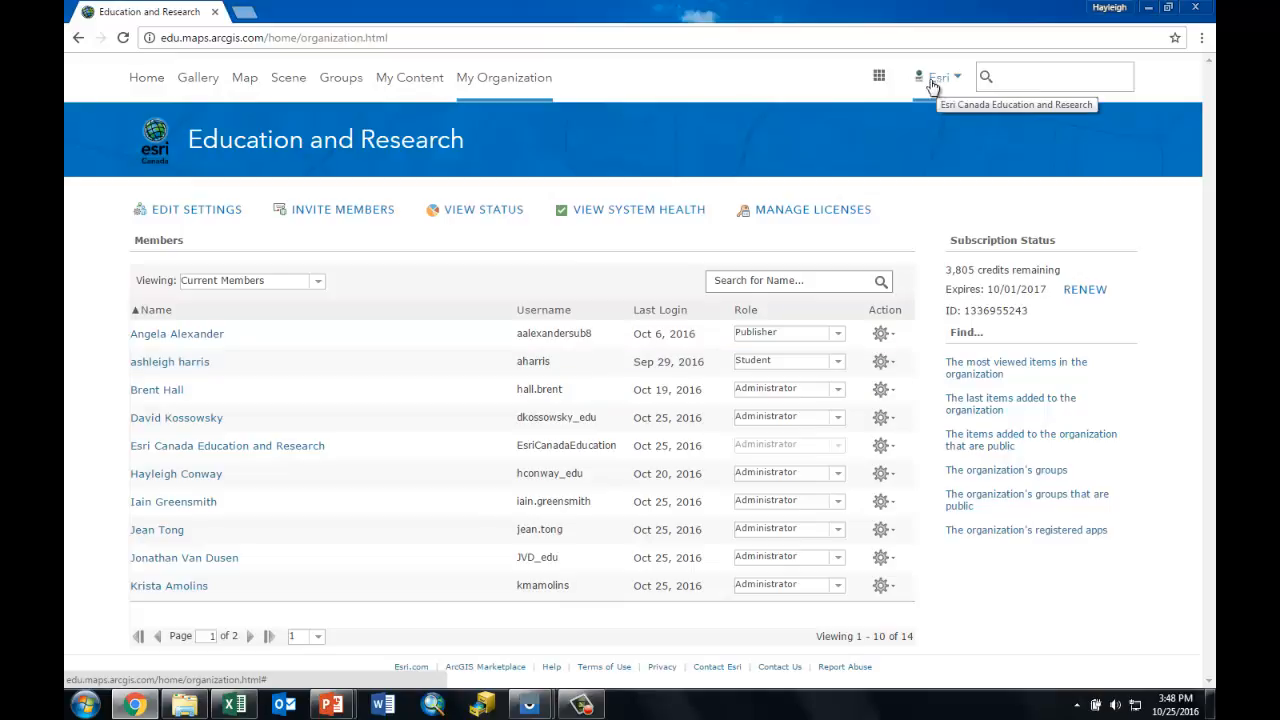
{"action": "left_click", "coordinate": [879, 78]}
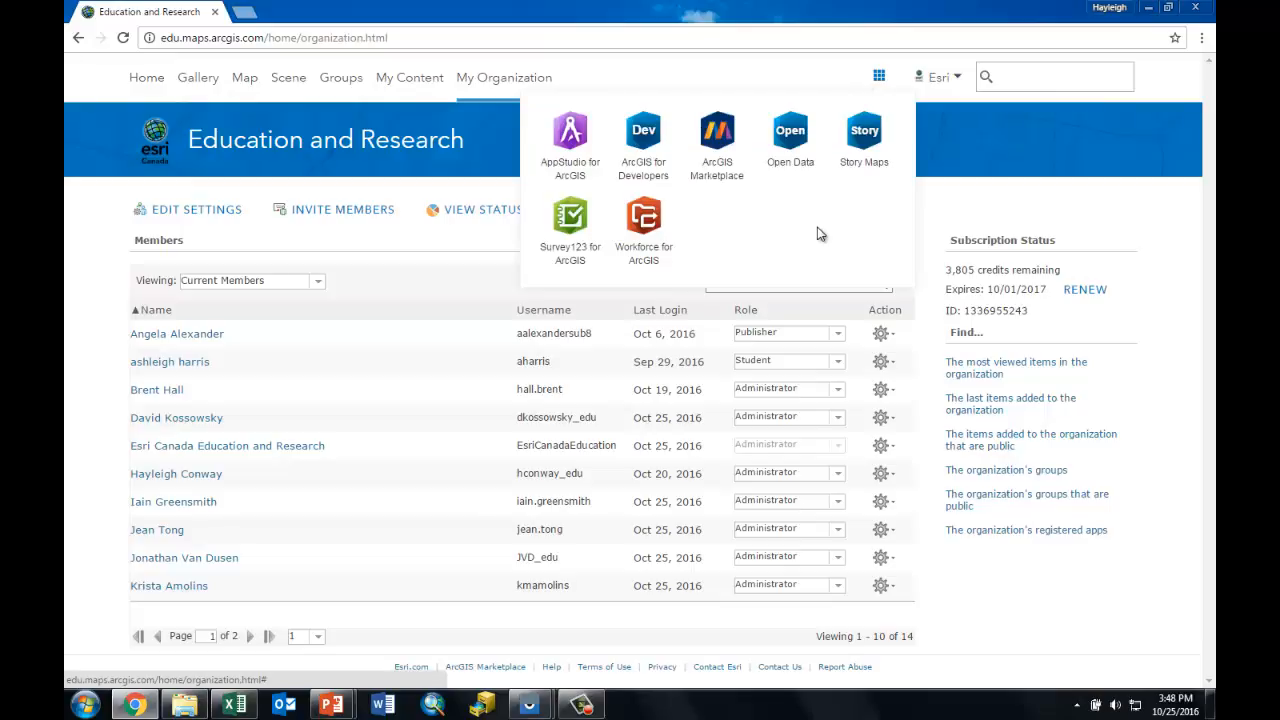
{"action": "left_click", "coordinate": [640, 142]}
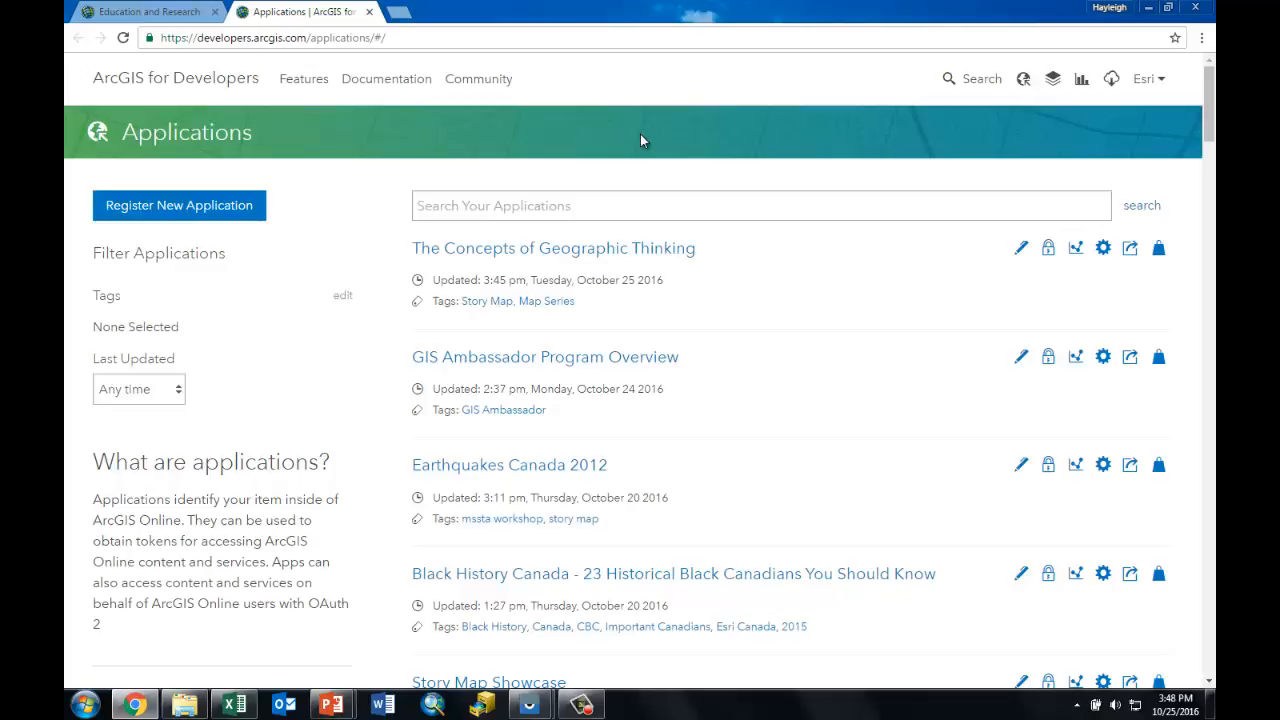
{"action": "left_click", "coordinate": [1053, 82]}
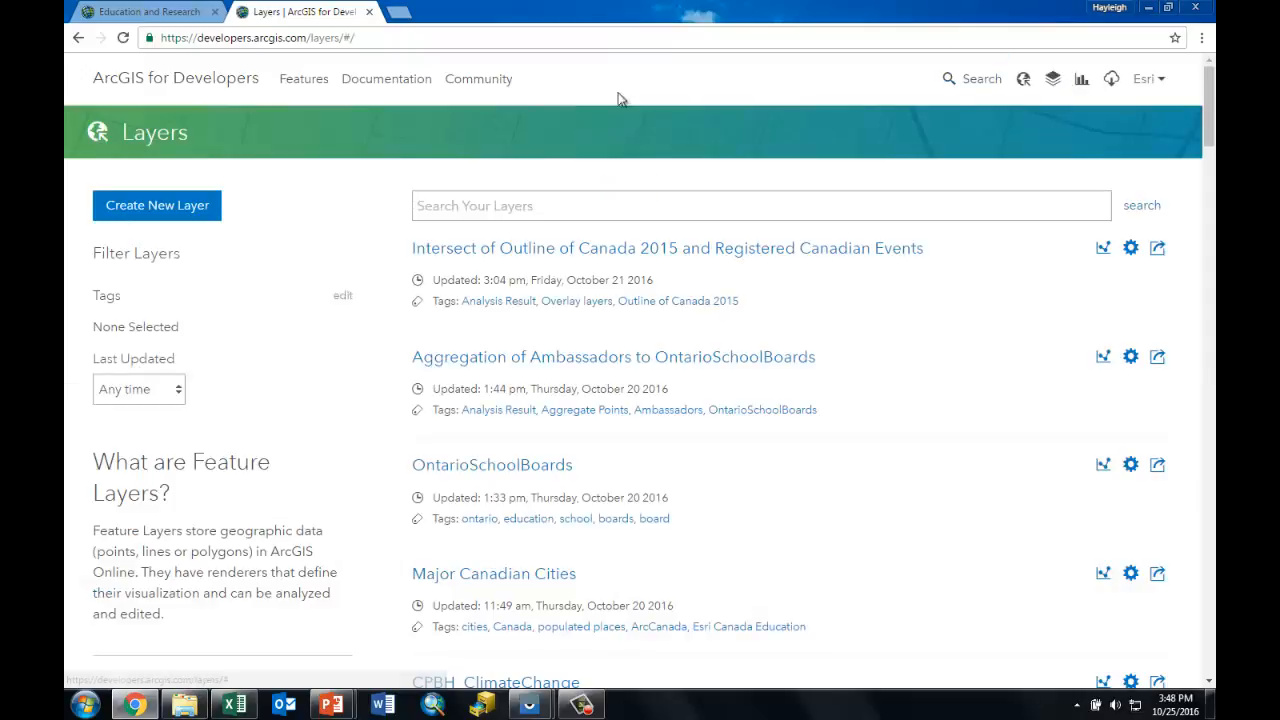
{"action": "left_click", "coordinate": [200, 207]}
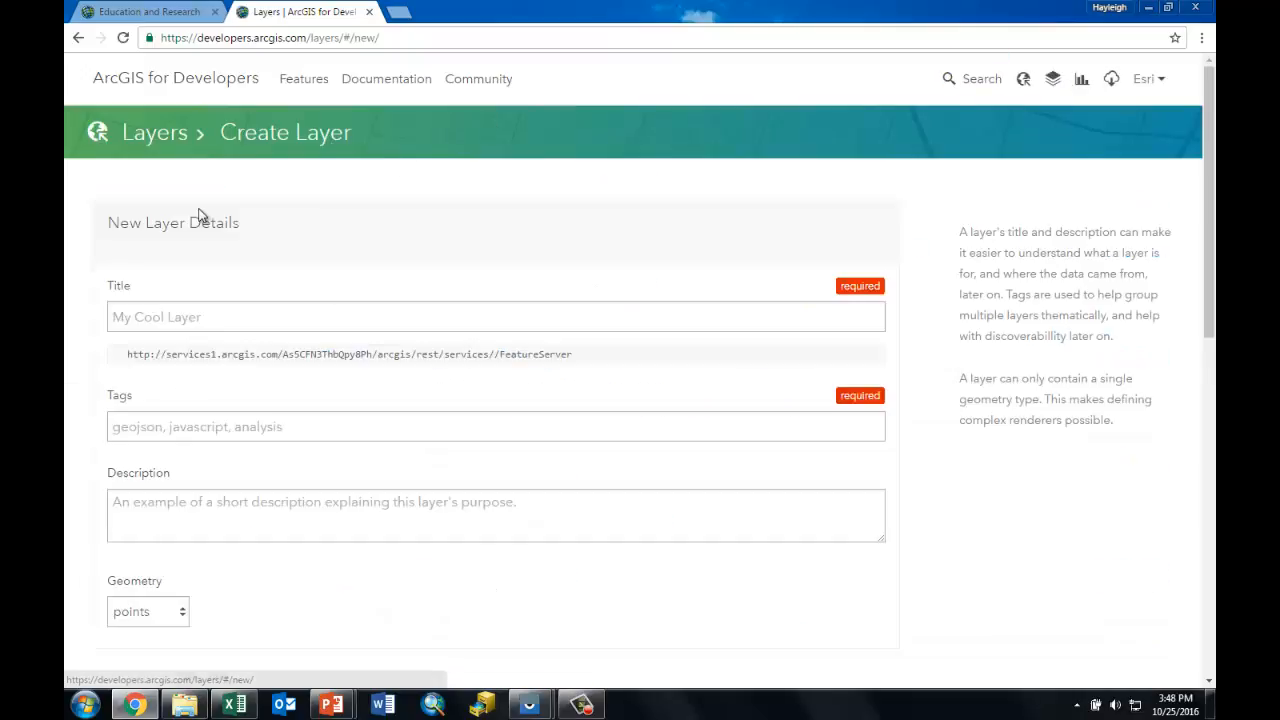
- Title the new layer Gum_Collection, tag it "gum, collector" and describe it as "Let's collect some gum!"
{"action": "left_click", "coordinate": [334, 316]}
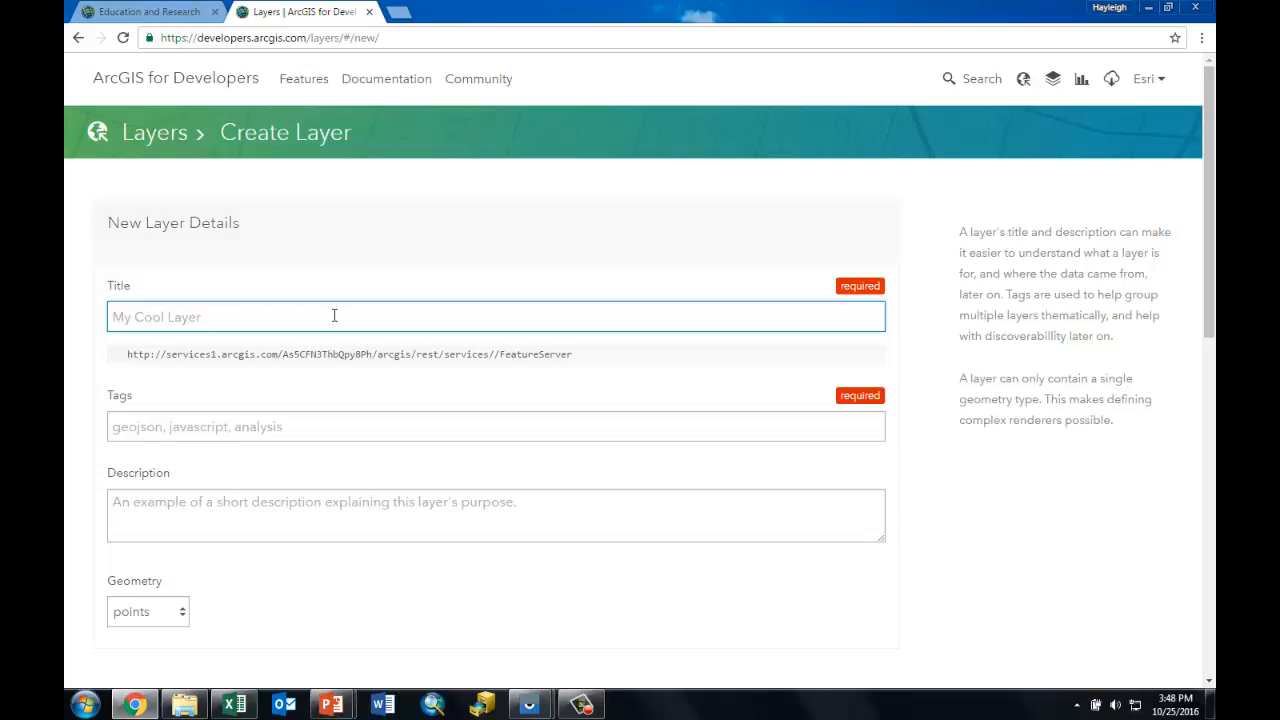
{"action": "type", "text": "Gu"}
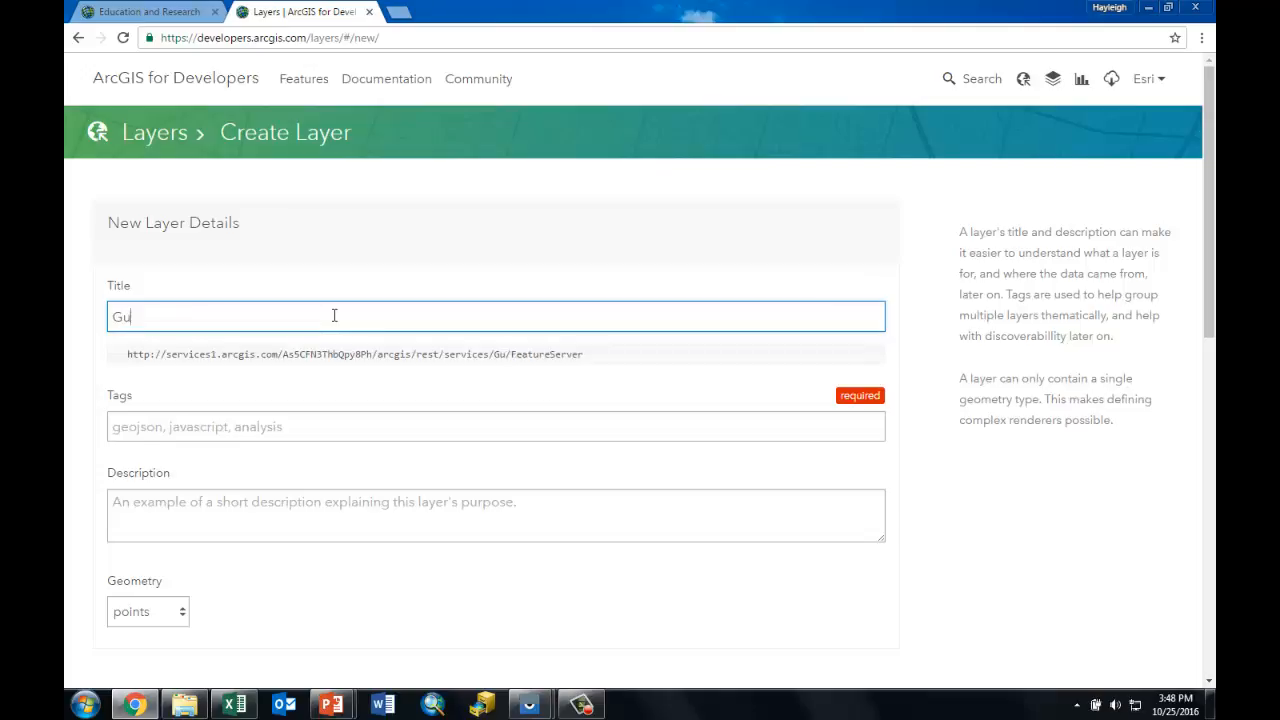
{"action": "type", "text": "m_Collection"}
{"action": "key", "text": "Tab"}
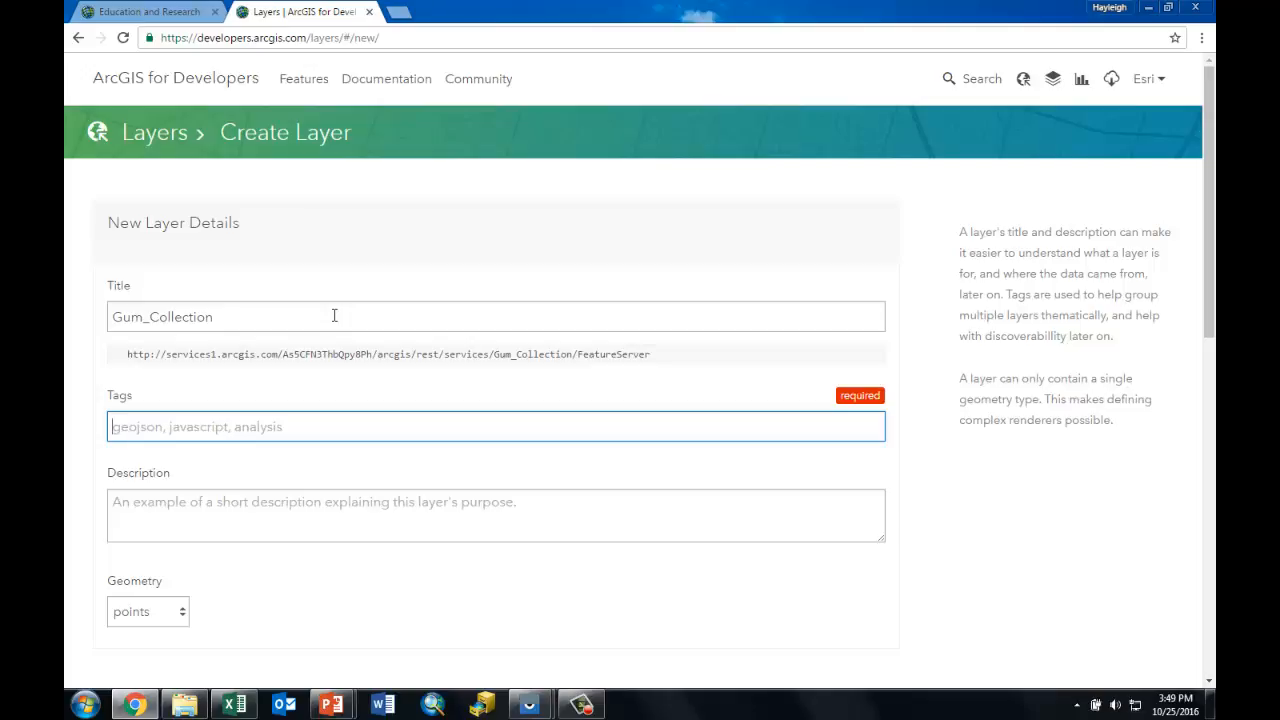
{"action": "type", "text": "g"}
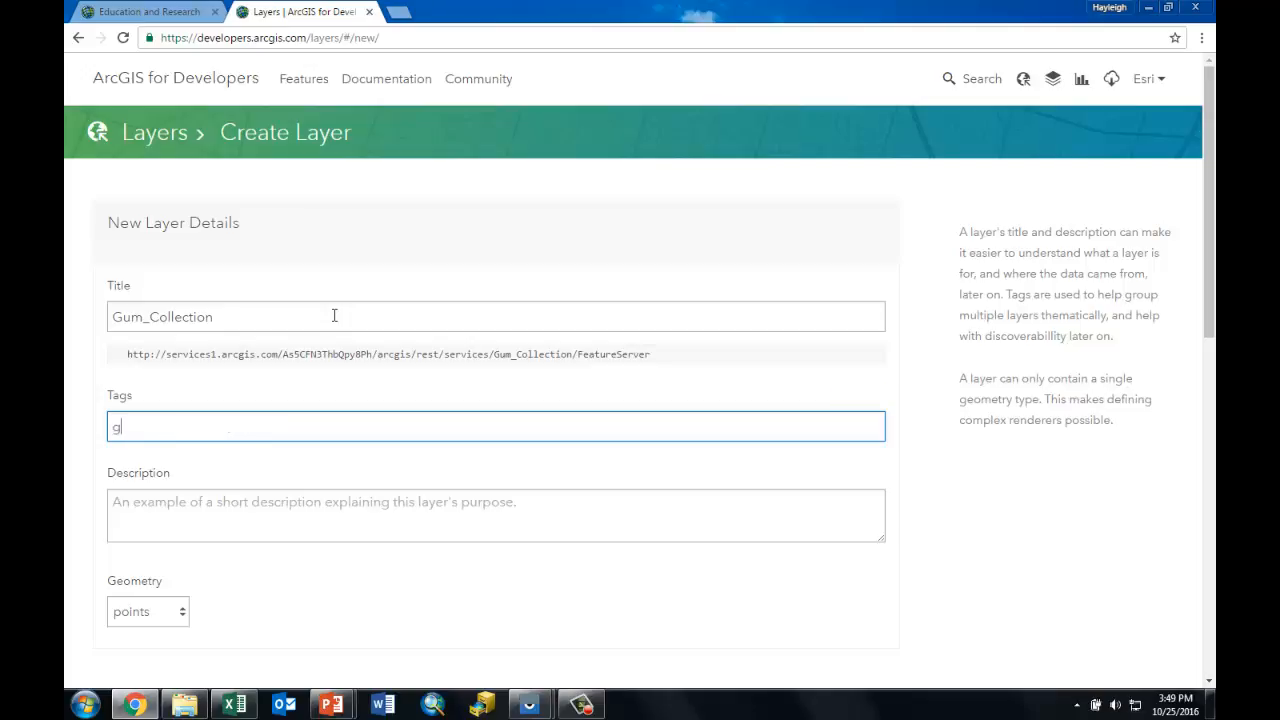
{"action": "type", "text": "um, collector"}
{"action": "key", "text": "Tab"}
{"action": "type", "text": "Let's collect some gum!"}
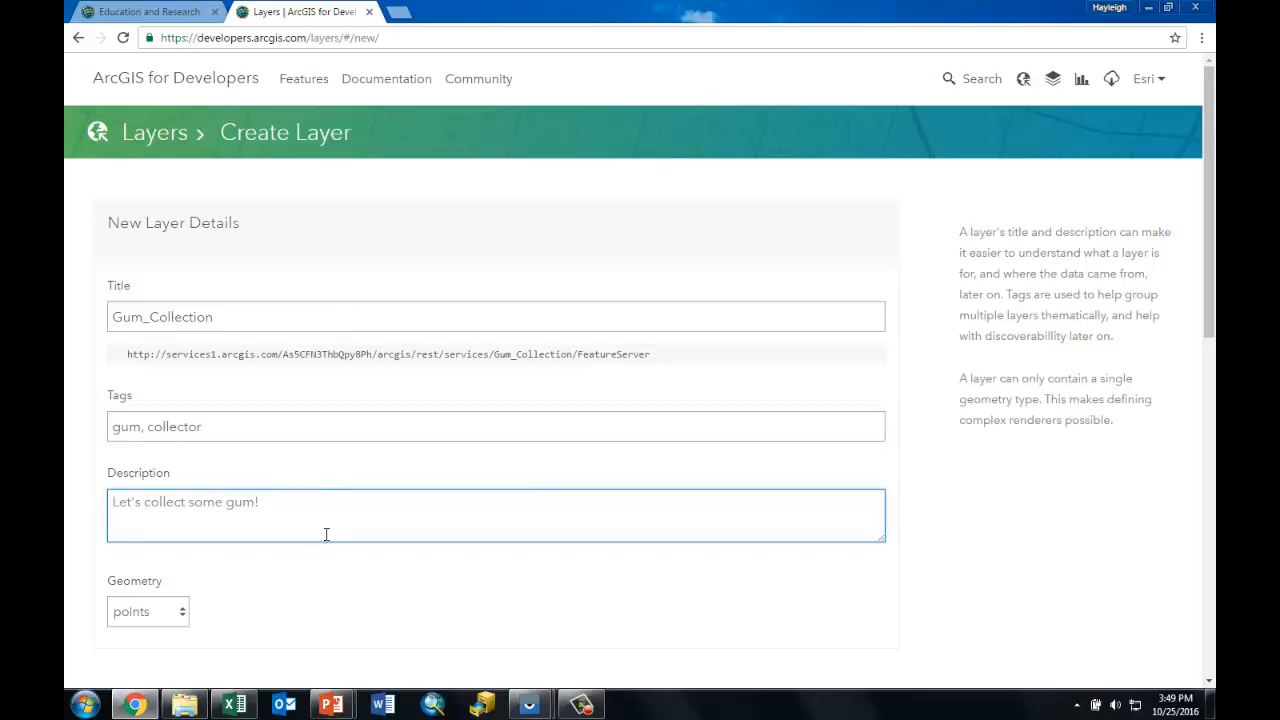
- Set the new layer's geometry to points
{"action": "scroll", "coordinate": [326, 534], "scroll_direction": "down", "scroll_amount": 2}
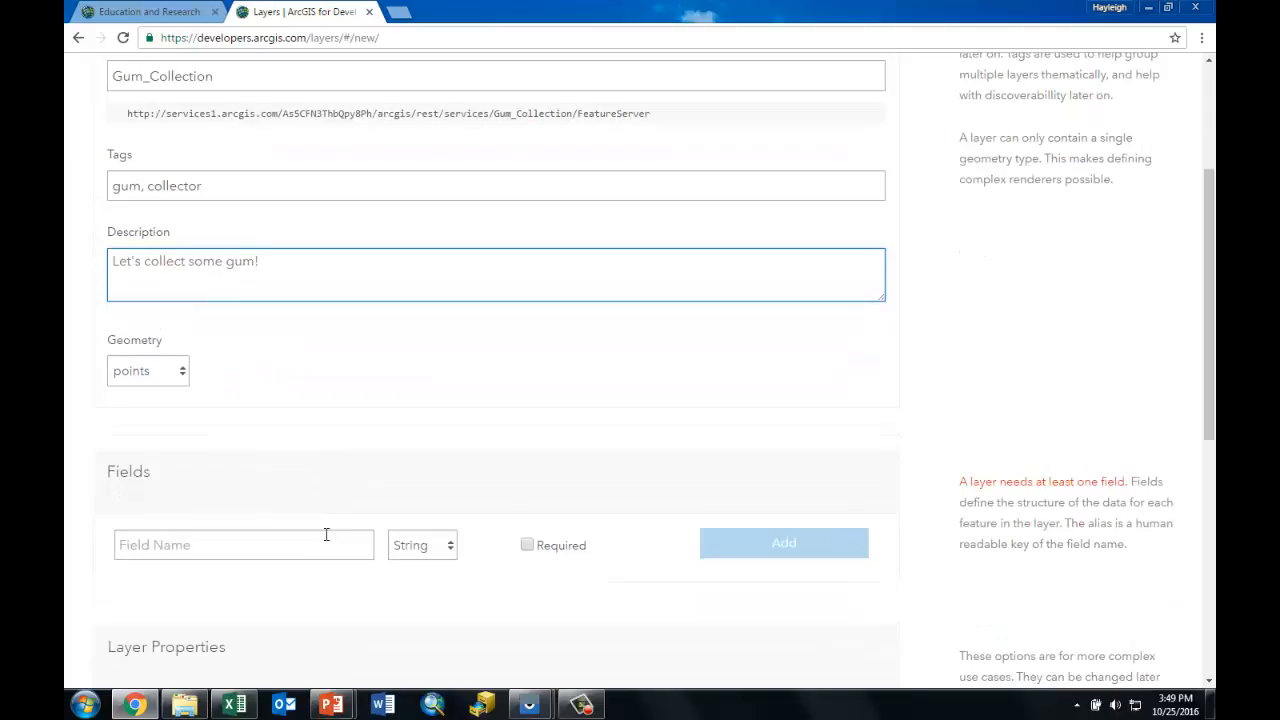
{"action": "left_click", "coordinate": [170, 378]}
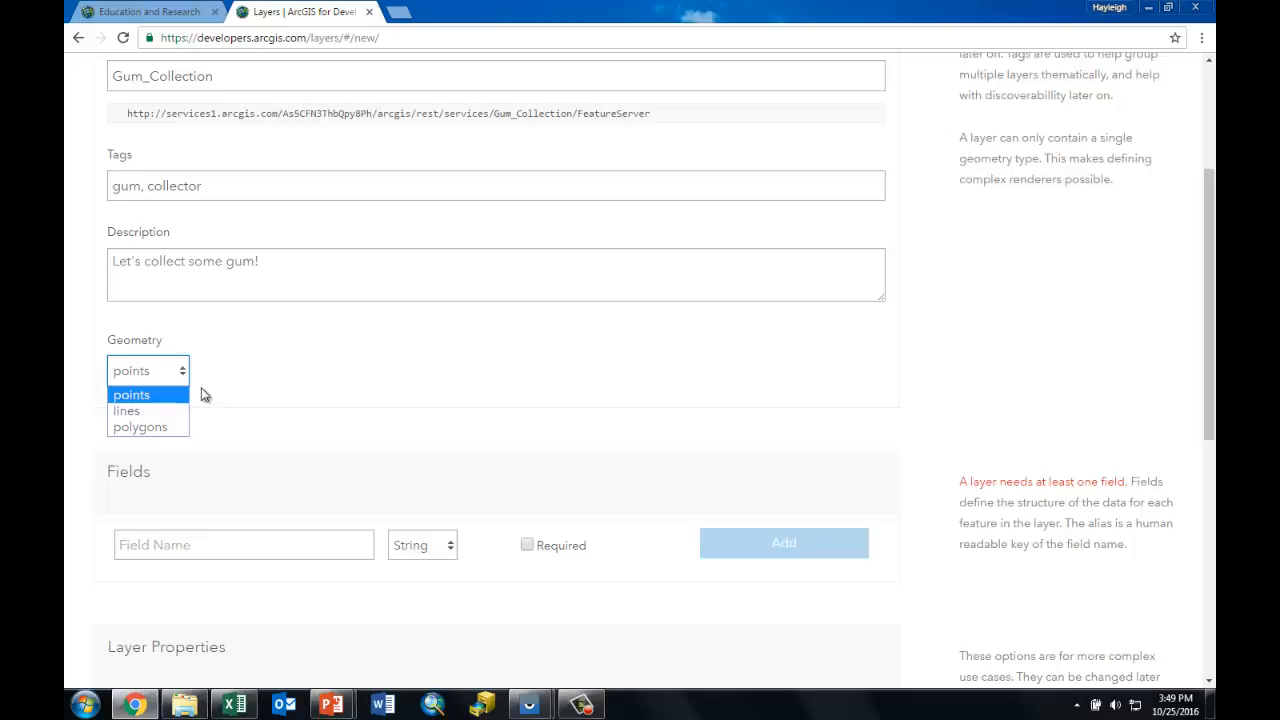
{"action": "left_click", "coordinate": [153, 402]}
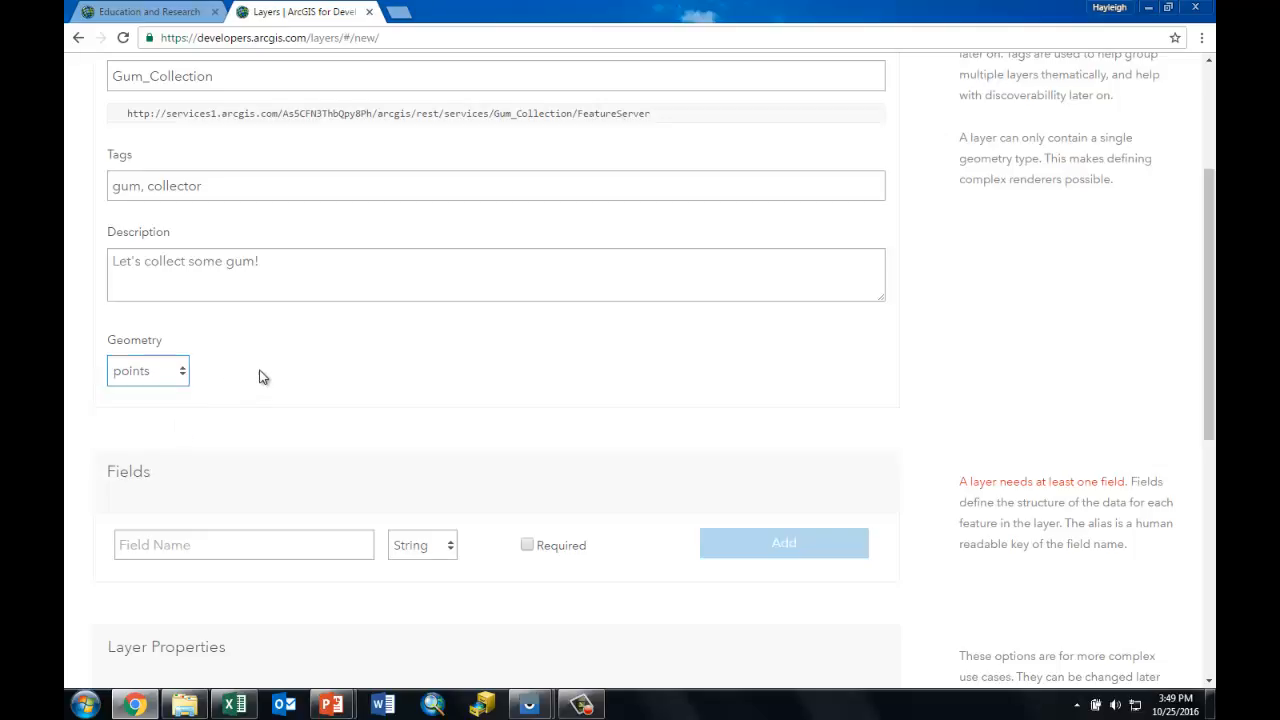
- Check the column headers in row 1 of SAMPLE-GumLocations.csv in Excel, and return to the layer form in Chrome
{"action": "scroll", "coordinate": [282, 389], "scroll_direction": "down", "scroll_amount": 1}
{"action": "scroll", "coordinate": [282, 389], "scroll_direction": "down", "scroll_amount": 3}
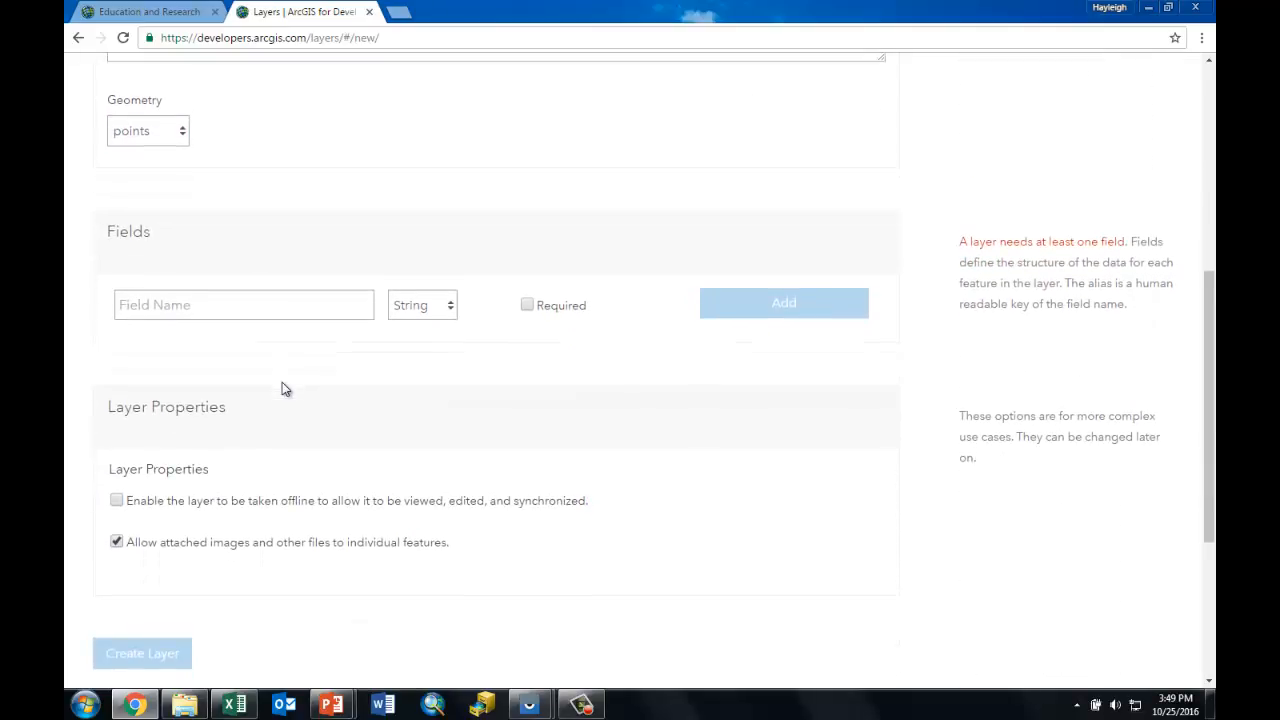
{"action": "left_click", "coordinate": [234, 705]}
{"action": "left_click_drag", "start_coordinate": [128, 231], "coordinate": [718, 231]}
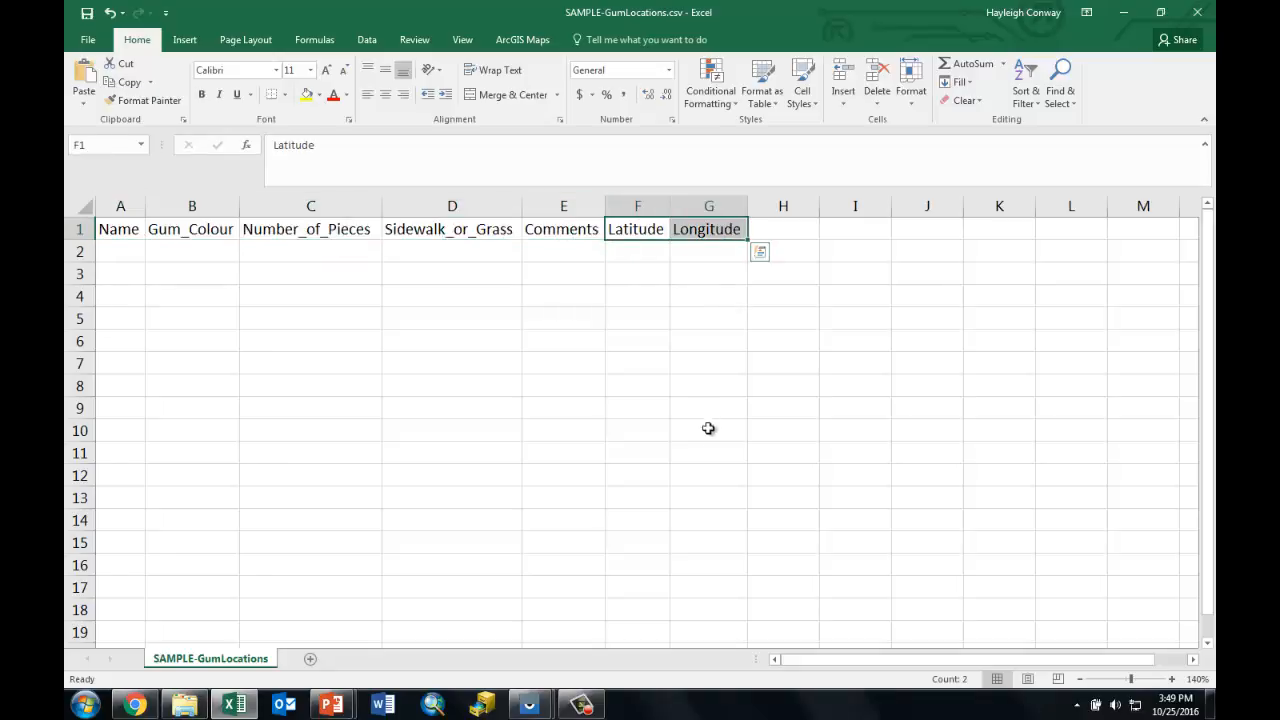
{"action": "left_click", "coordinate": [1124, 12]}
- Add a required String field called Name to the layer
{"action": "left_click", "coordinate": [265, 312]}
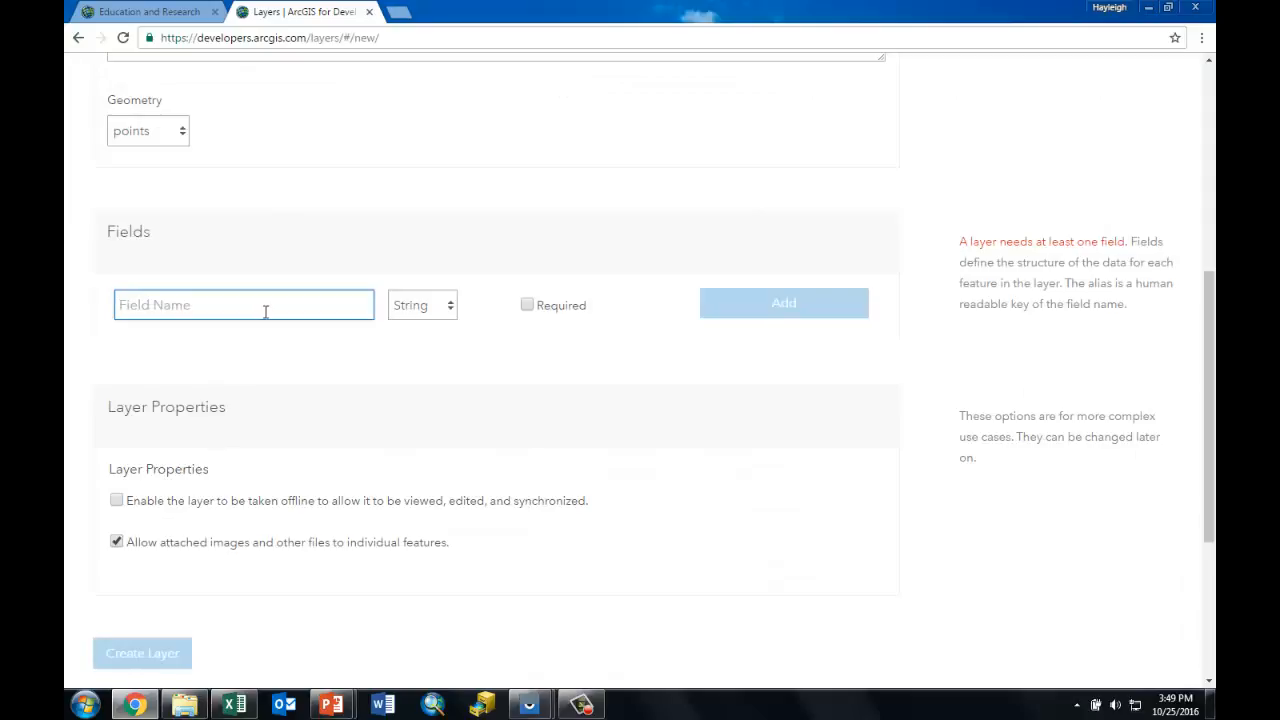
{"action": "type", "text": "Name"}
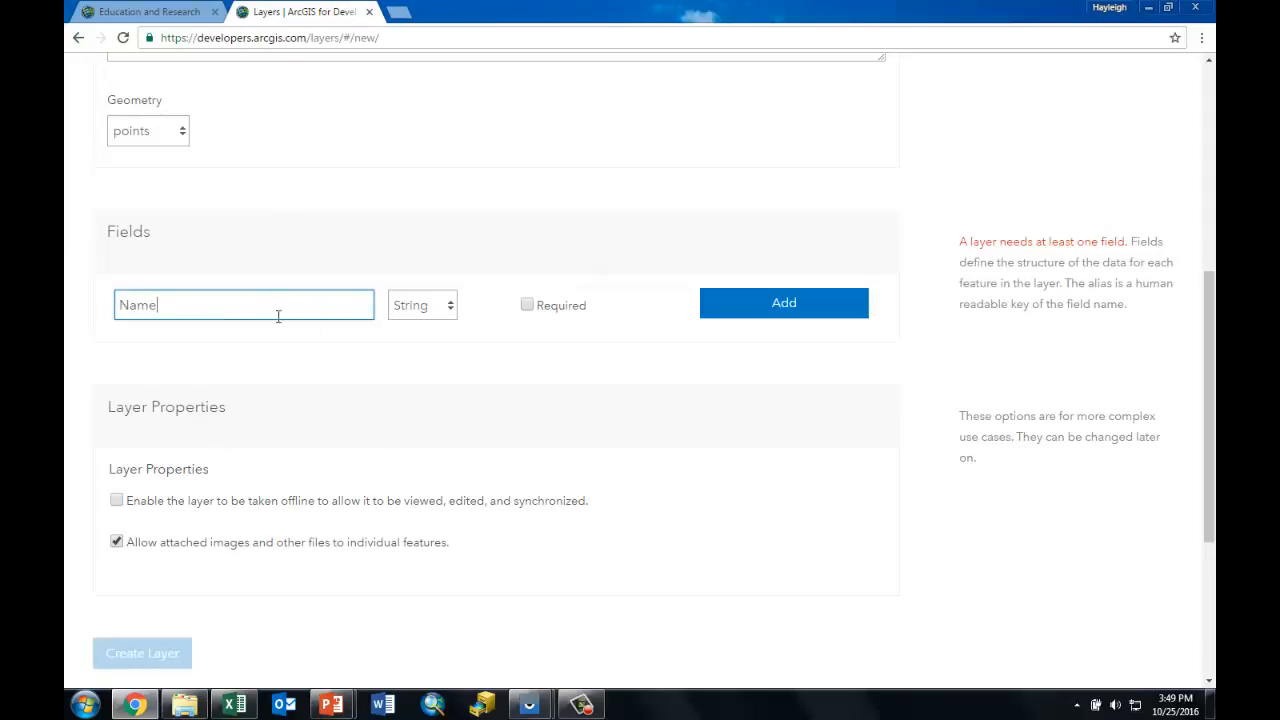
{"action": "left_click", "coordinate": [435, 306]}
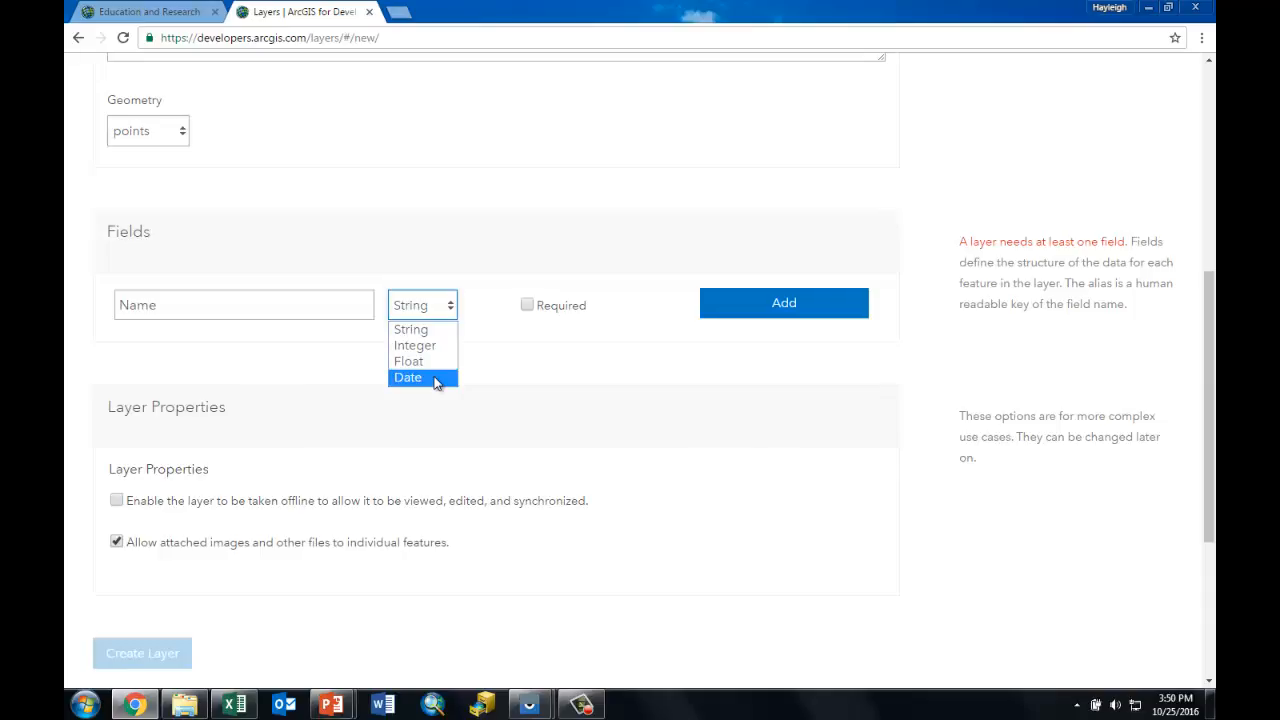
{"action": "left_click", "coordinate": [420, 329]}
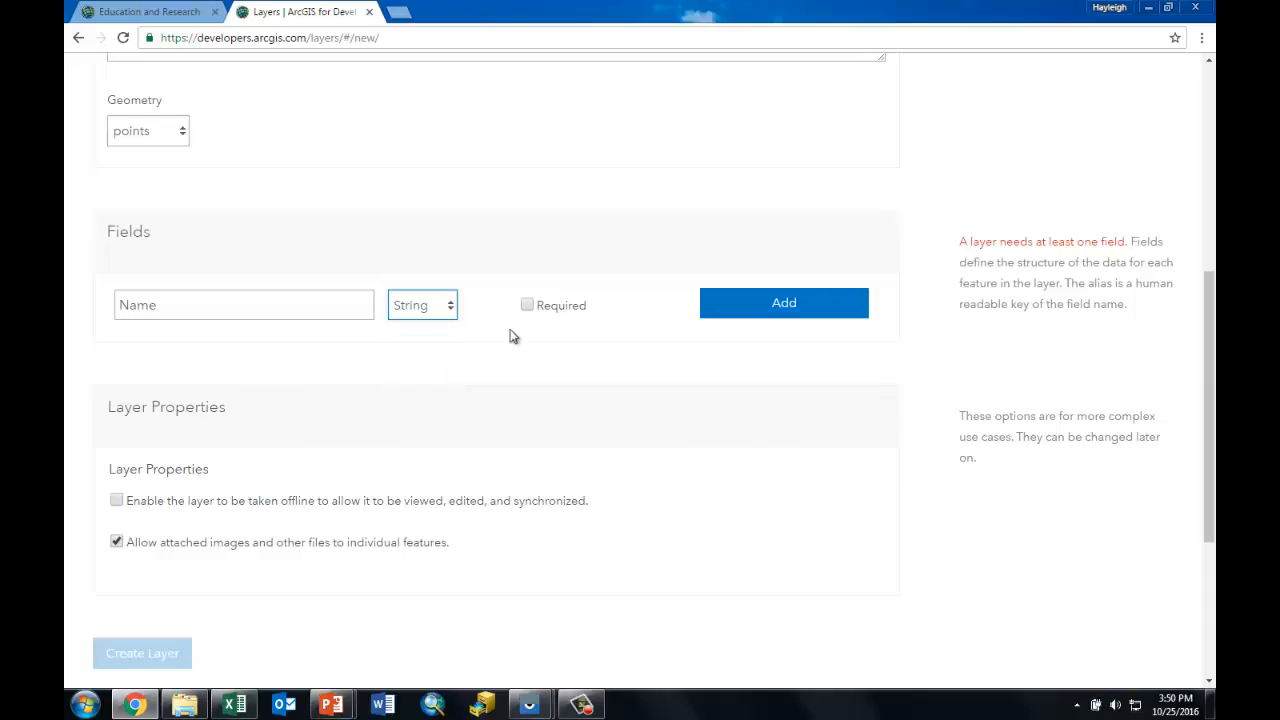
{"action": "left_click", "coordinate": [535, 315]}
{"action": "left_click", "coordinate": [525, 306]}
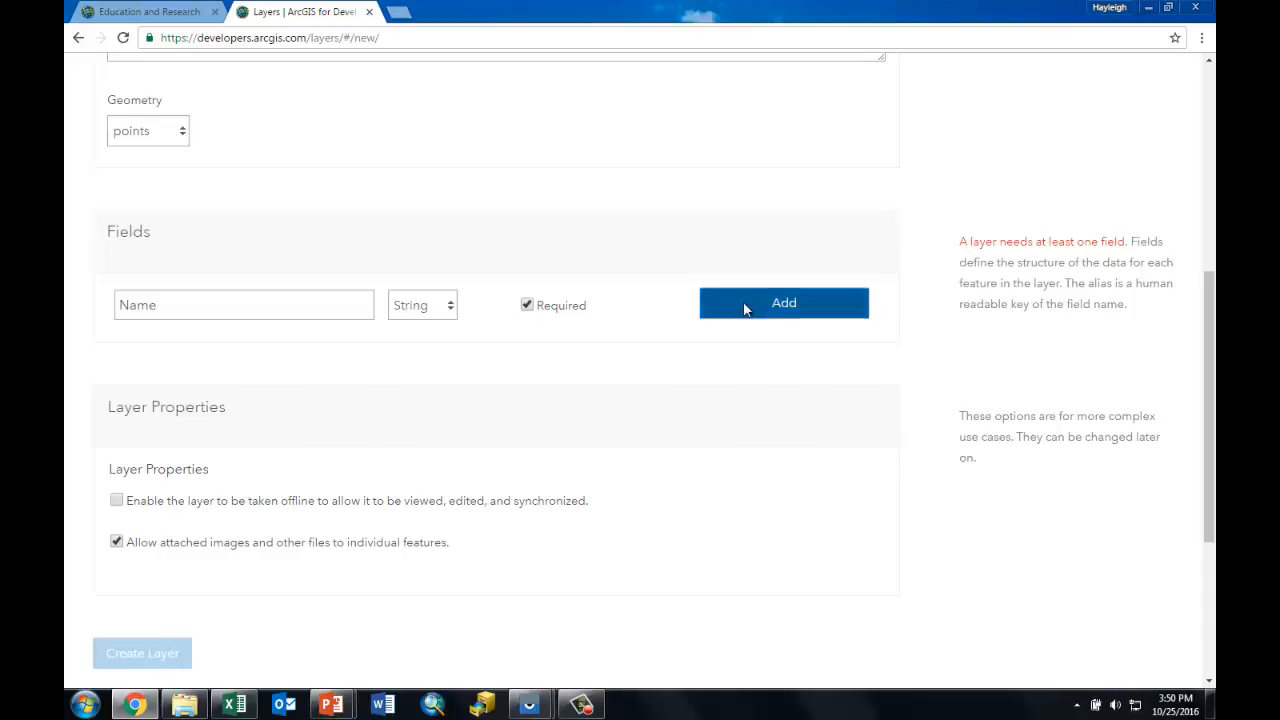
{"action": "left_click", "coordinate": [745, 307]}
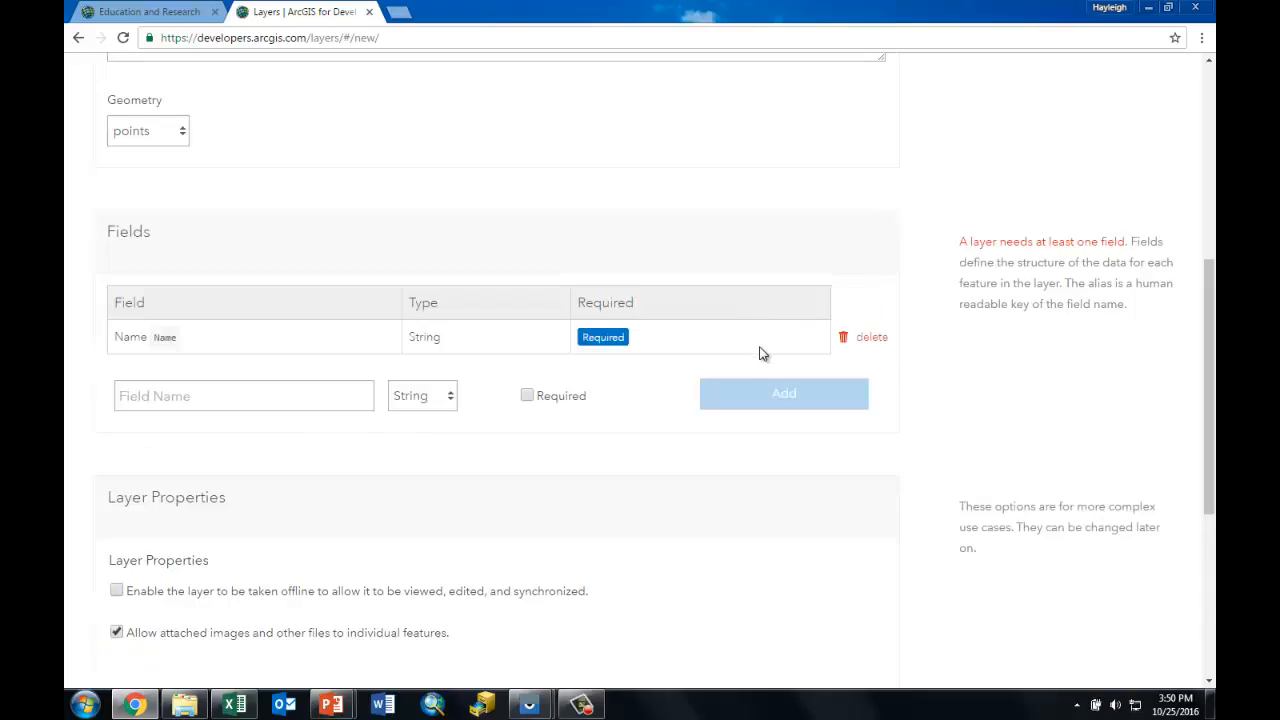
- Add an optional String field called Gum Colour to the layer
{"action": "left_click", "coordinate": [212, 401]}
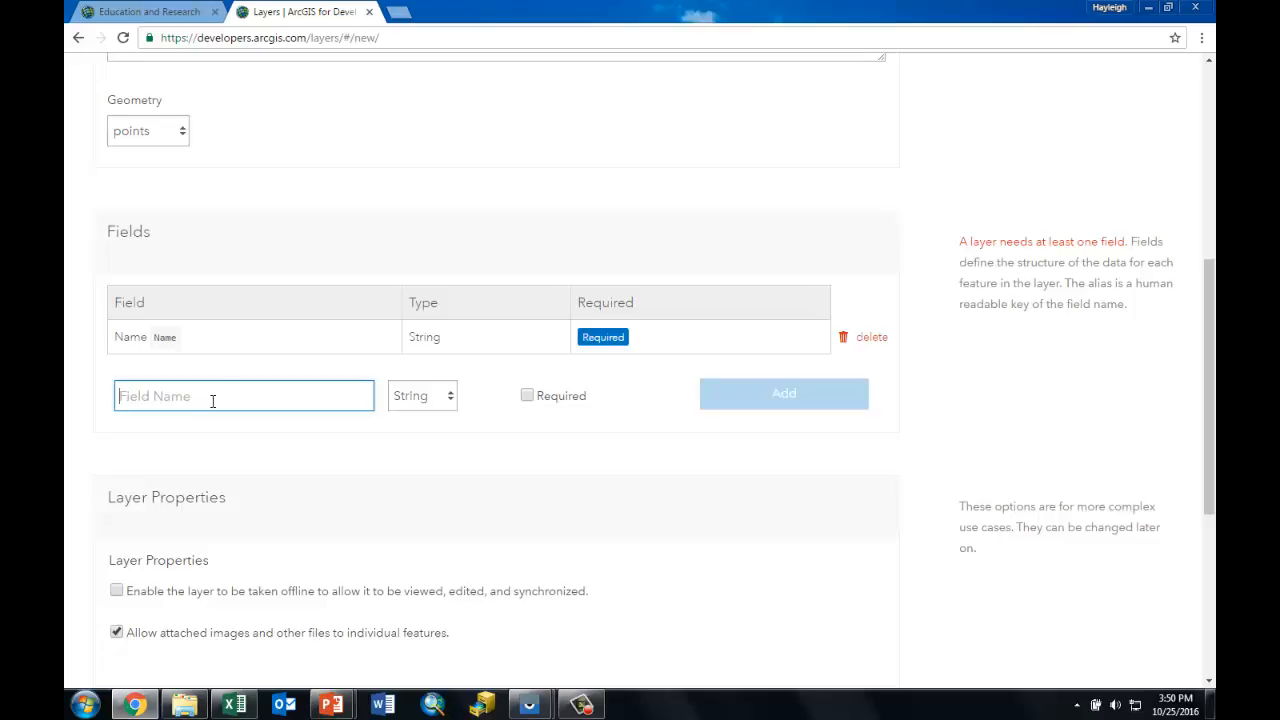
{"action": "type", "text": "Gum "}
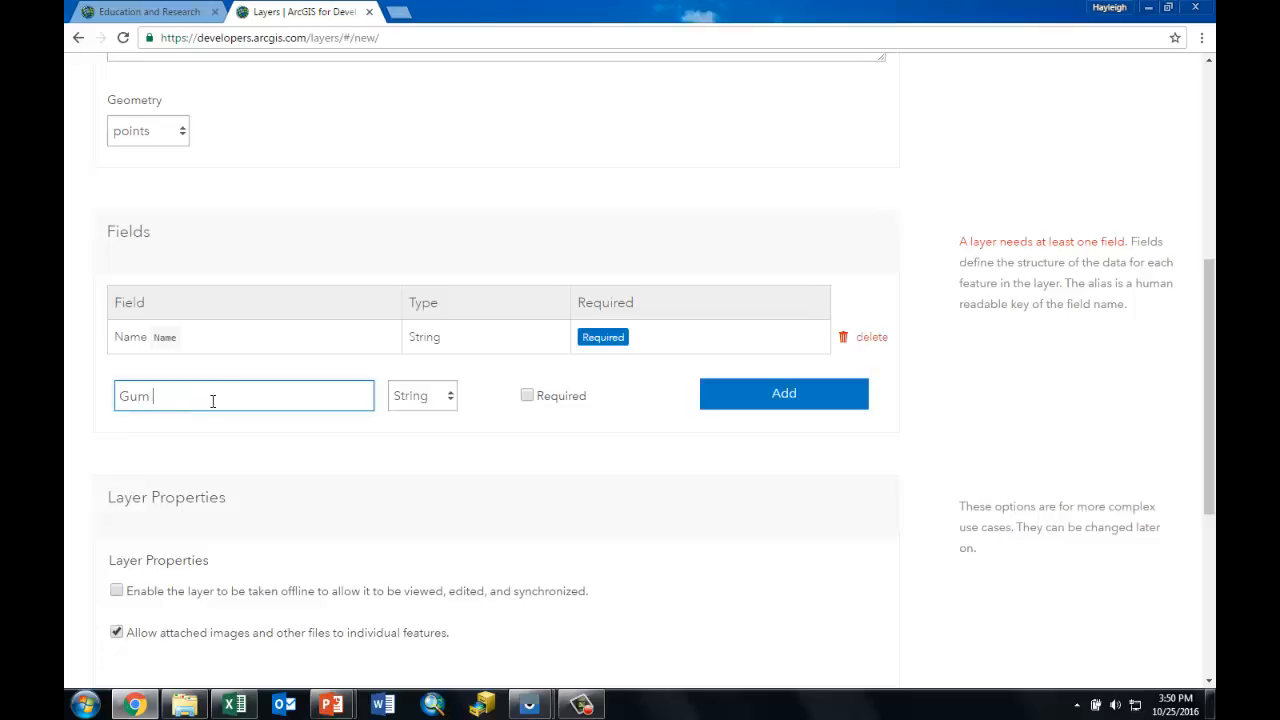
{"action": "type", "text": "Colour"}
{"action": "left_click", "coordinate": [740, 402]}
- Add an optional field called Date with the Date type to the layer
{"action": "left_click", "coordinate": [245, 428]}
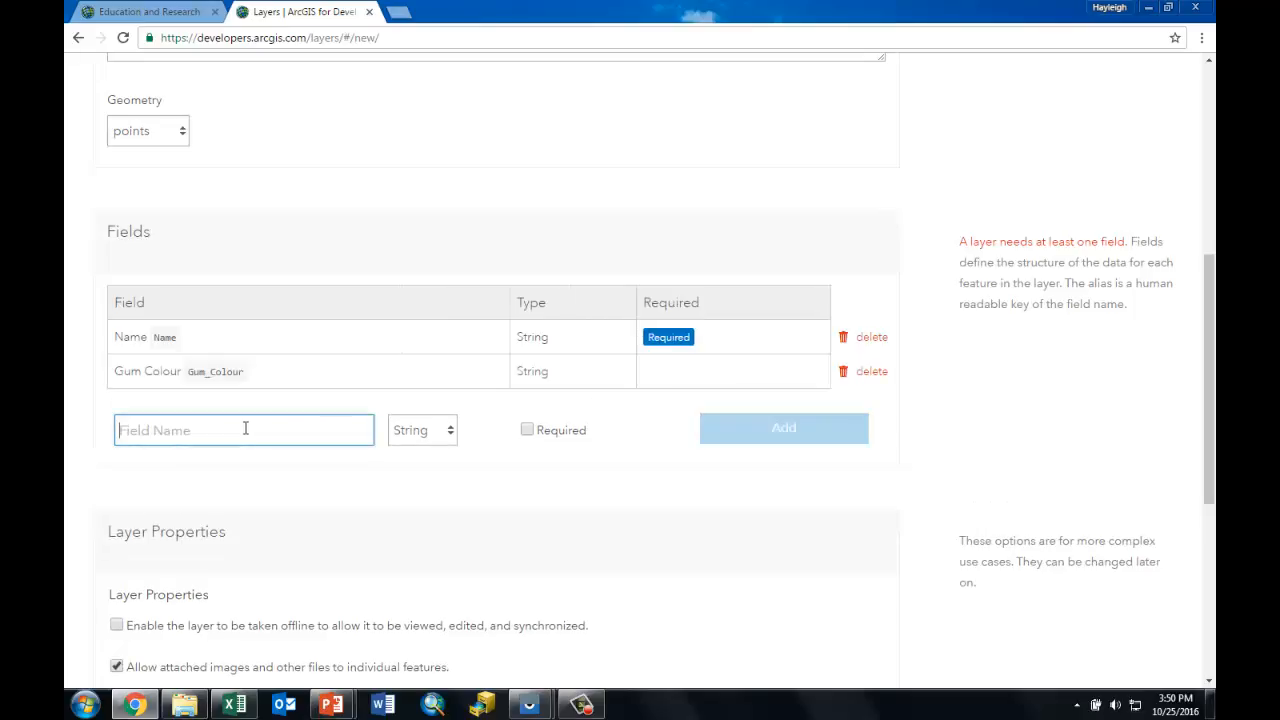
{"action": "type", "text": "Date"}
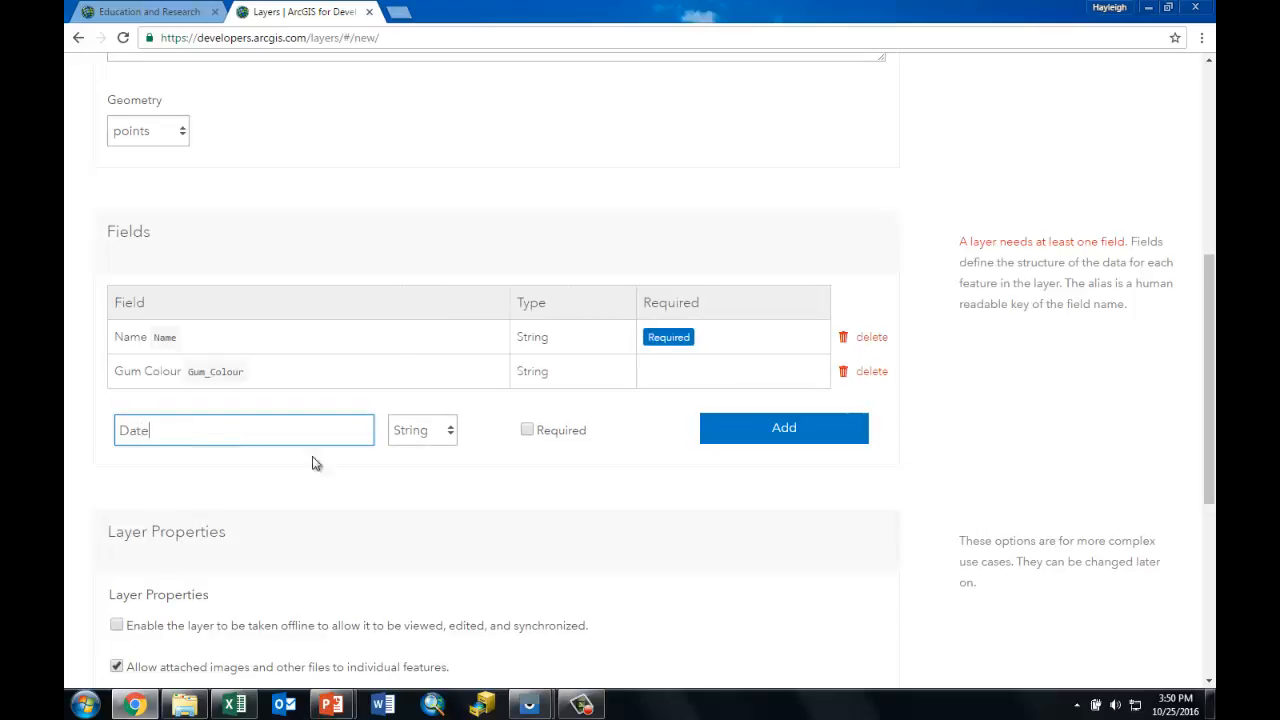
{"action": "left_click", "coordinate": [424, 434]}
{"action": "left_click", "coordinate": [418, 502]}
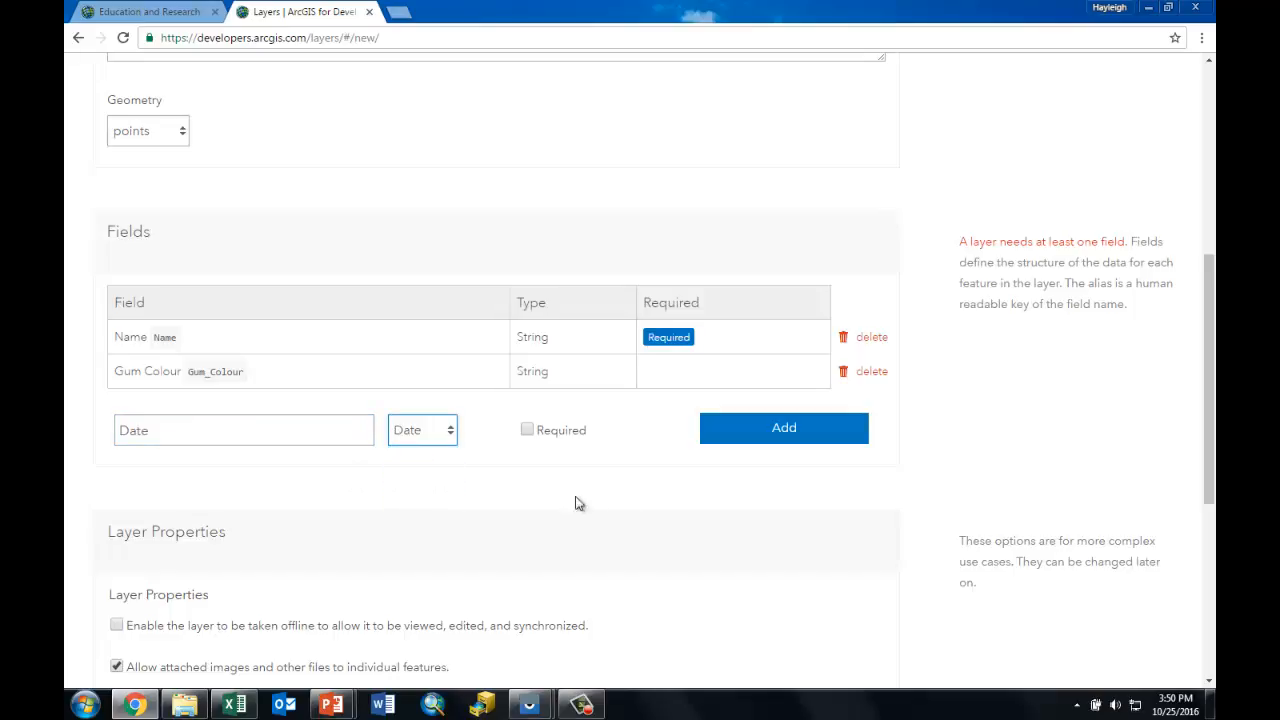
{"action": "left_click", "coordinate": [777, 431]}
- Add an optional String field called Comments to the layer
{"action": "left_click", "coordinate": [296, 465]}
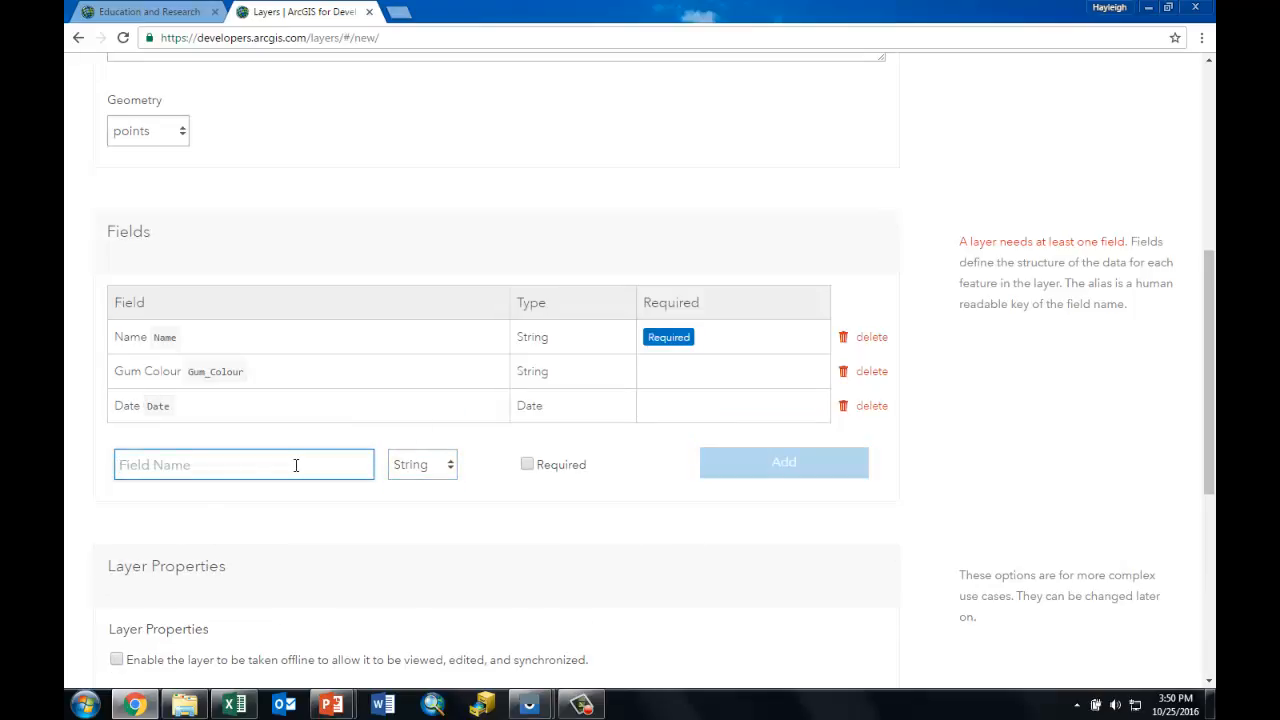
{"action": "type", "text": "Comments"}
{"action": "left_click", "coordinate": [706, 474]}
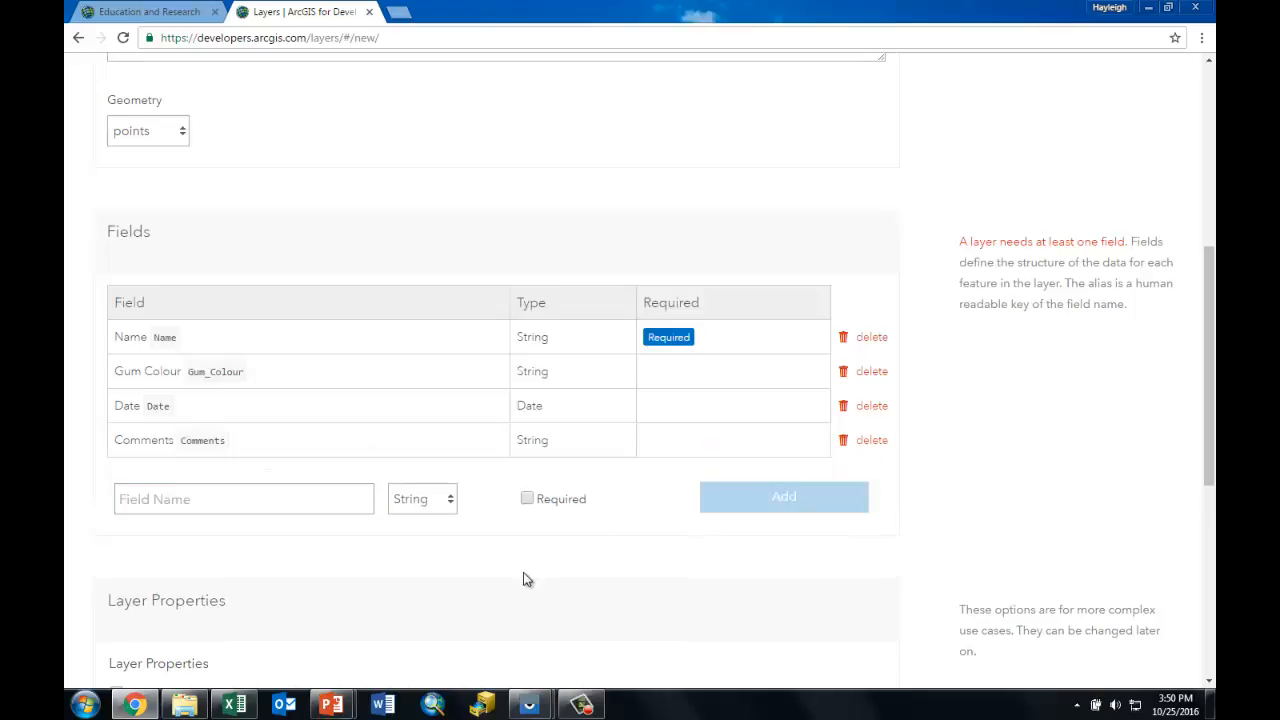
- Enable the layer to be taken offline for viewing, editing and synchronizing, and create the layer
{"action": "scroll", "coordinate": [527, 580], "scroll_direction": "down", "scroll_amount": 3}
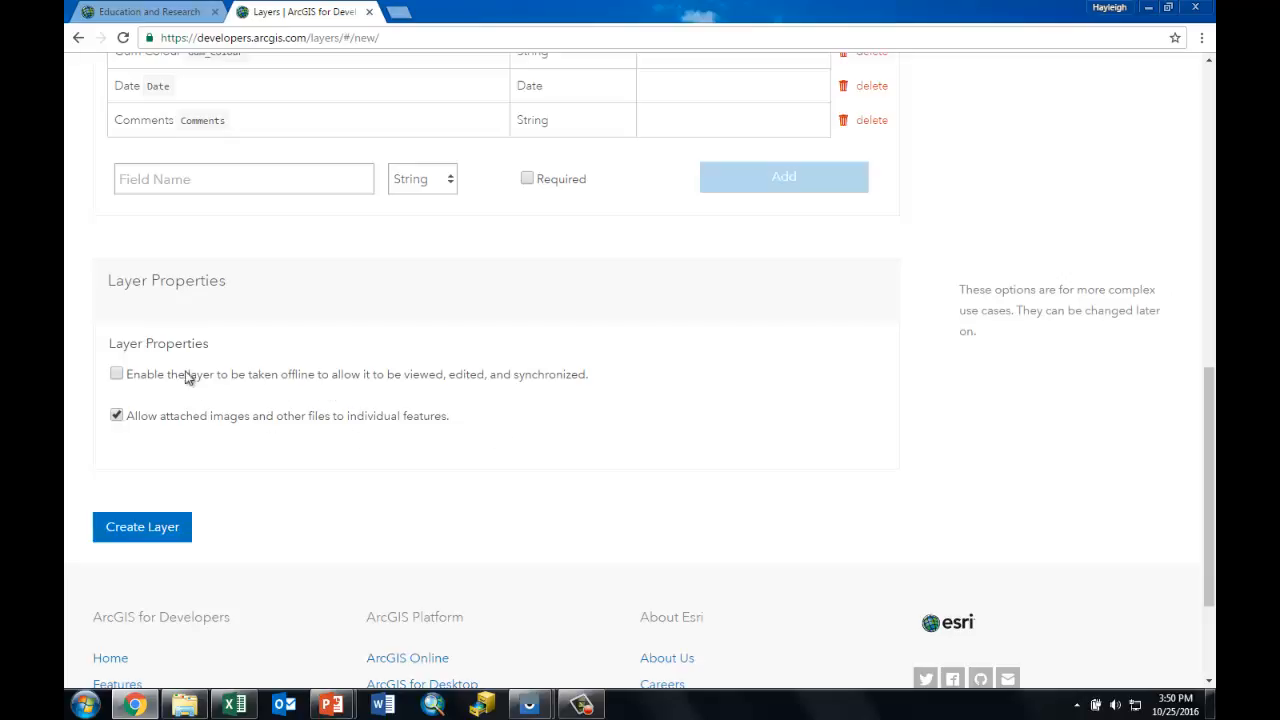
{"action": "left_click", "coordinate": [116, 375]}
{"action": "left_click", "coordinate": [151, 525]}
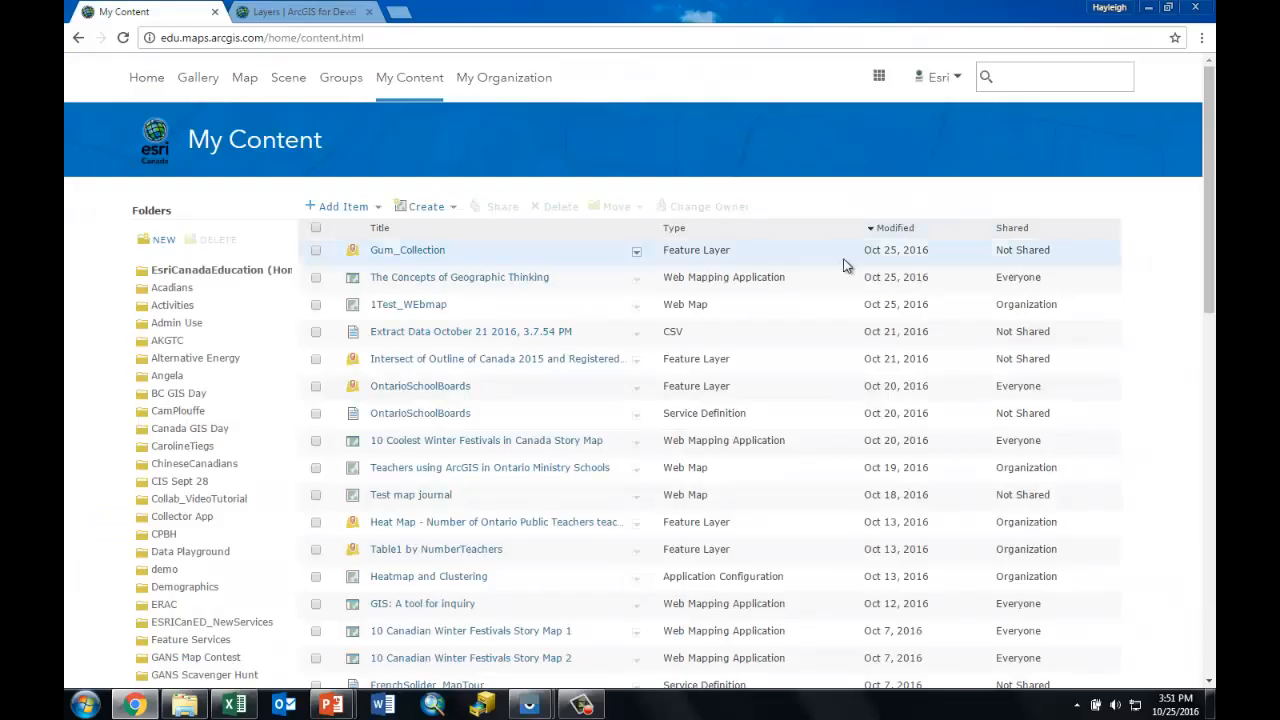
- Open the item details of the Gum_Collection feature layer from My Content and show its settings
{"action": "left_click", "coordinate": [636, 251]}
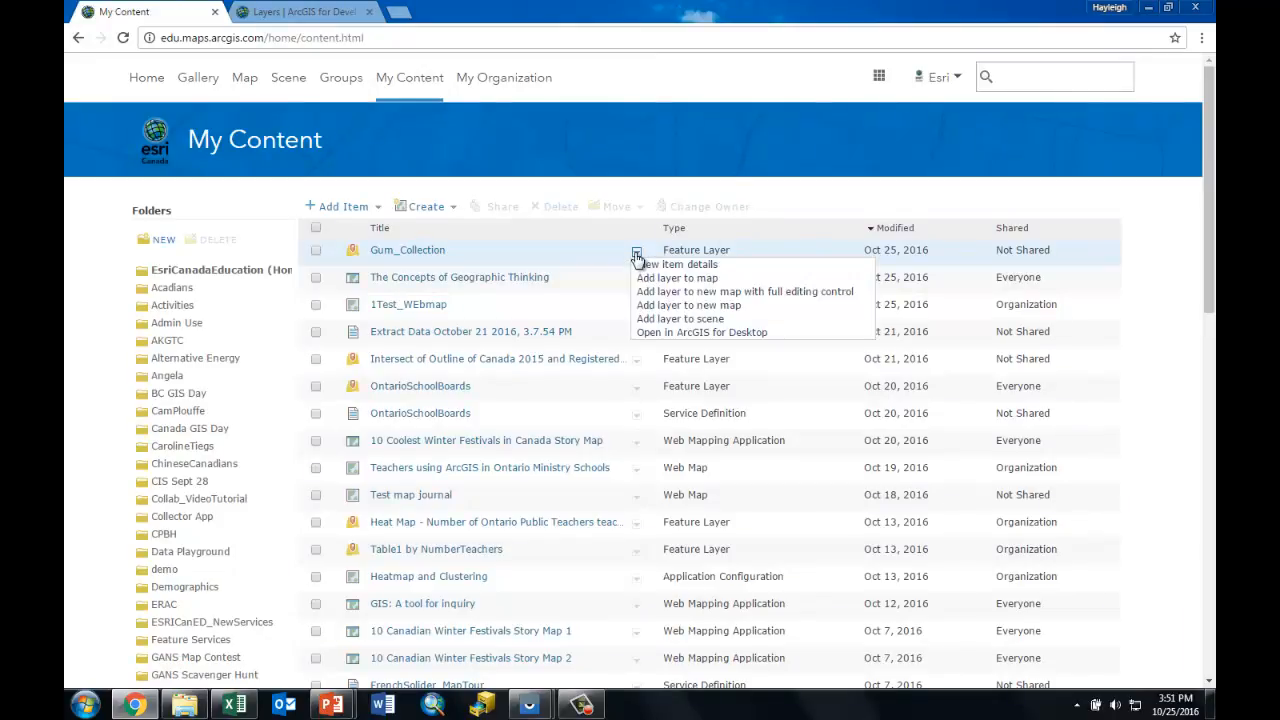
{"action": "left_click", "coordinate": [642, 265]}
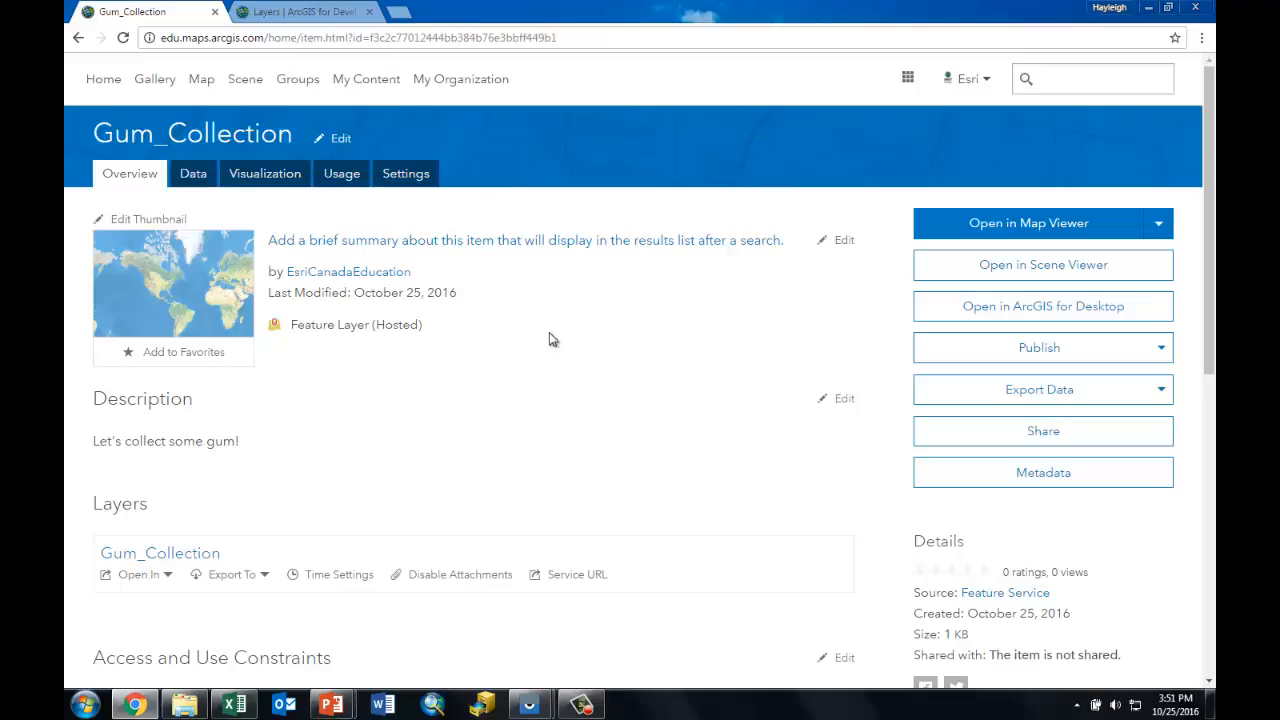
{"action": "left_click", "coordinate": [420, 175]}
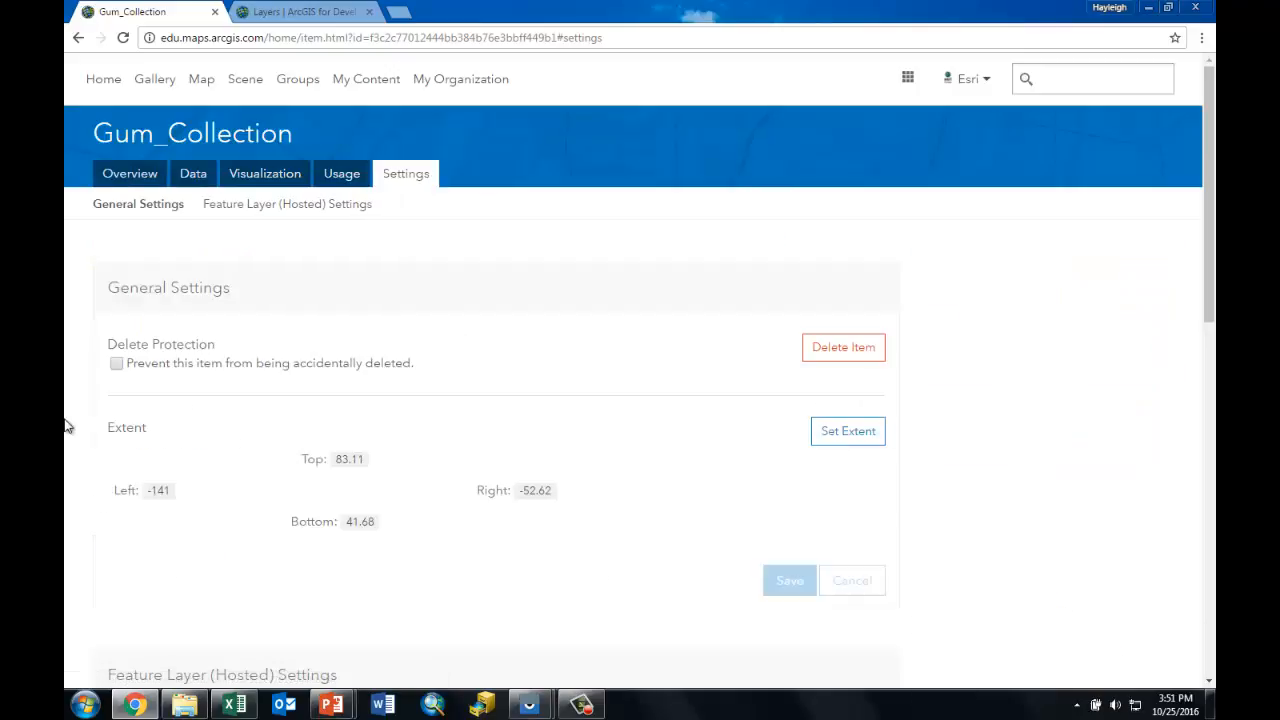
- Turn on tracking of who created and last updated features in the hosted feature layer settings and save the settings
{"action": "scroll", "coordinate": [66, 426], "scroll_direction": "down", "scroll_amount": 1}
{"action": "scroll", "coordinate": [66, 426], "scroll_direction": "down", "scroll_amount": 4}
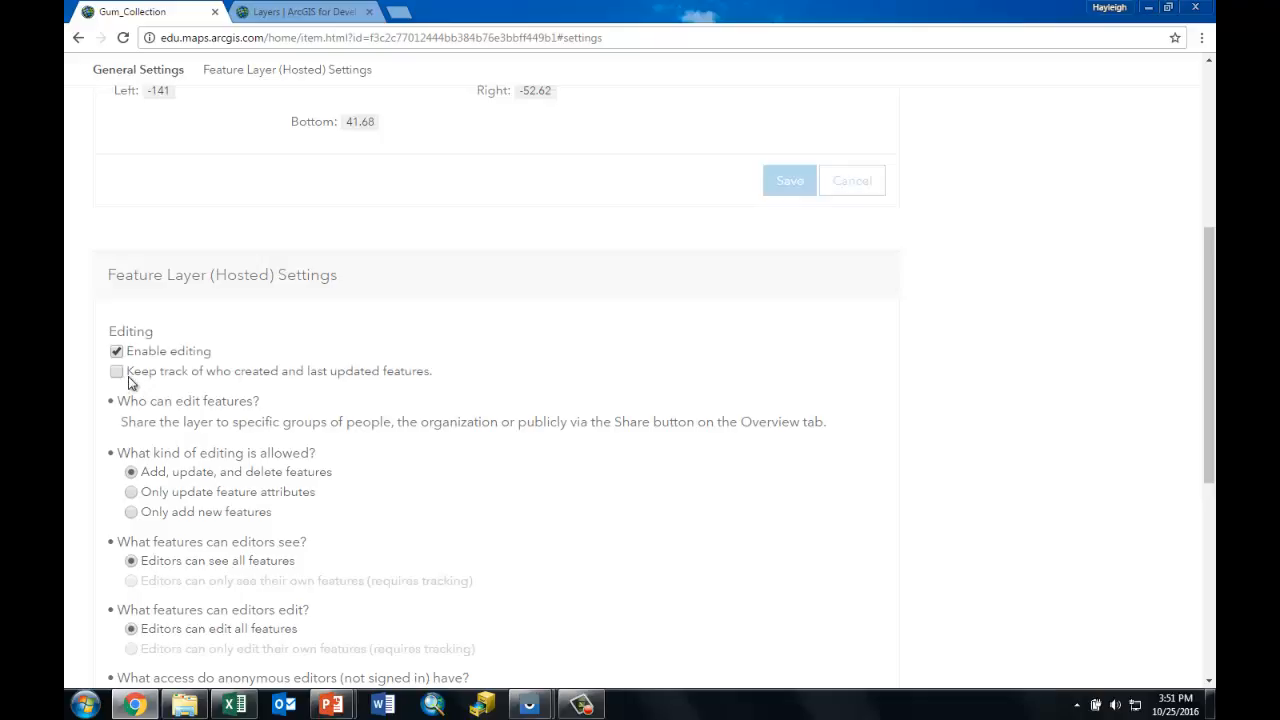
{"action": "left_click_drag", "start_coordinate": [130, 374], "coordinate": [460, 378]}
{"action": "left_click", "coordinate": [460, 378]}
{"action": "left_click", "coordinate": [460, 378]}
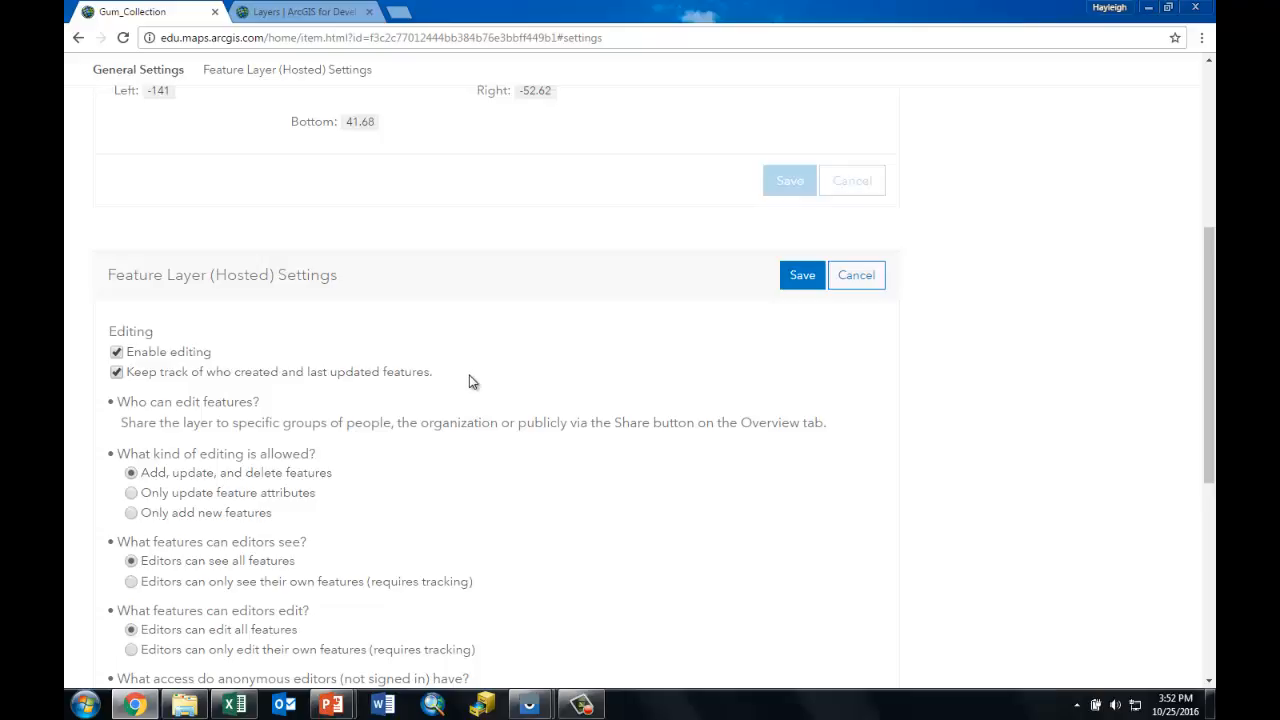
{"action": "scroll", "coordinate": [473, 382], "scroll_direction": "down", "scroll_amount": 3}
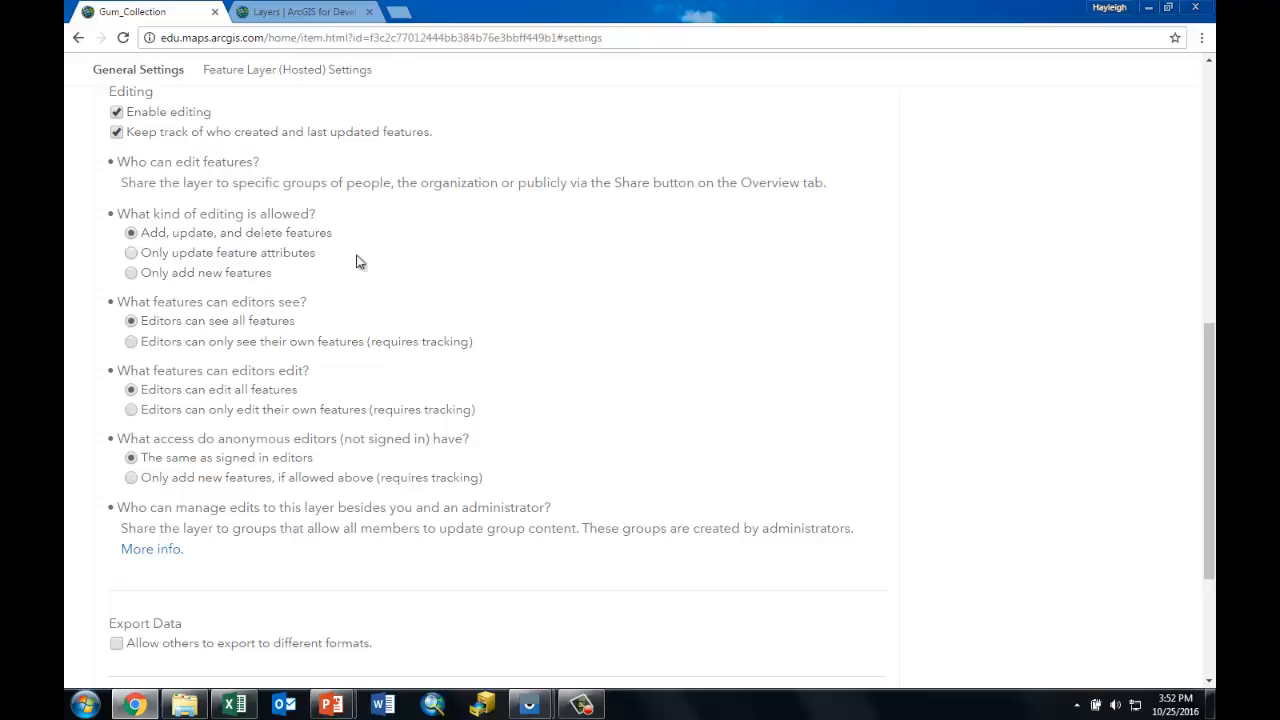
{"action": "left_click", "coordinate": [287, 348]}
{"action": "left_click", "coordinate": [287, 323]}
{"action": "scroll", "coordinate": [270, 462], "scroll_direction": "down", "scroll_amount": 1}
{"action": "scroll", "coordinate": [269, 462], "scroll_direction": "down", "scroll_amount": 3}
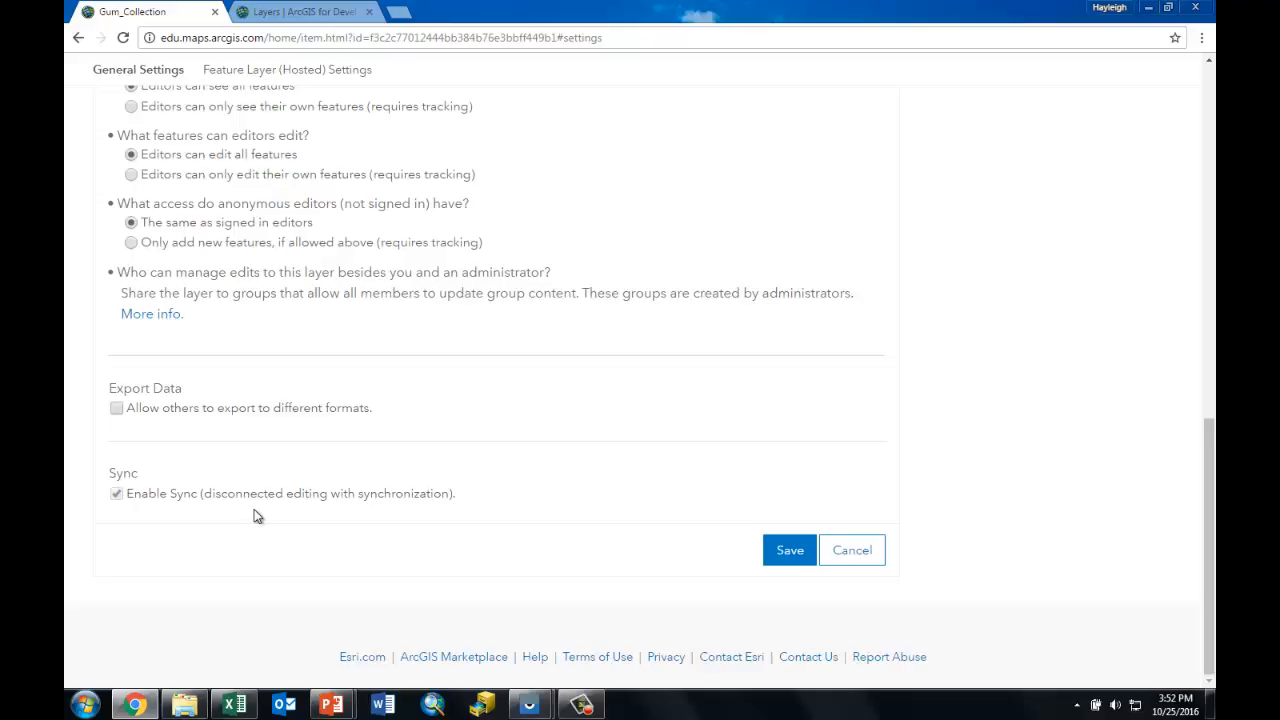
{"action": "left_click", "coordinate": [790, 551]}
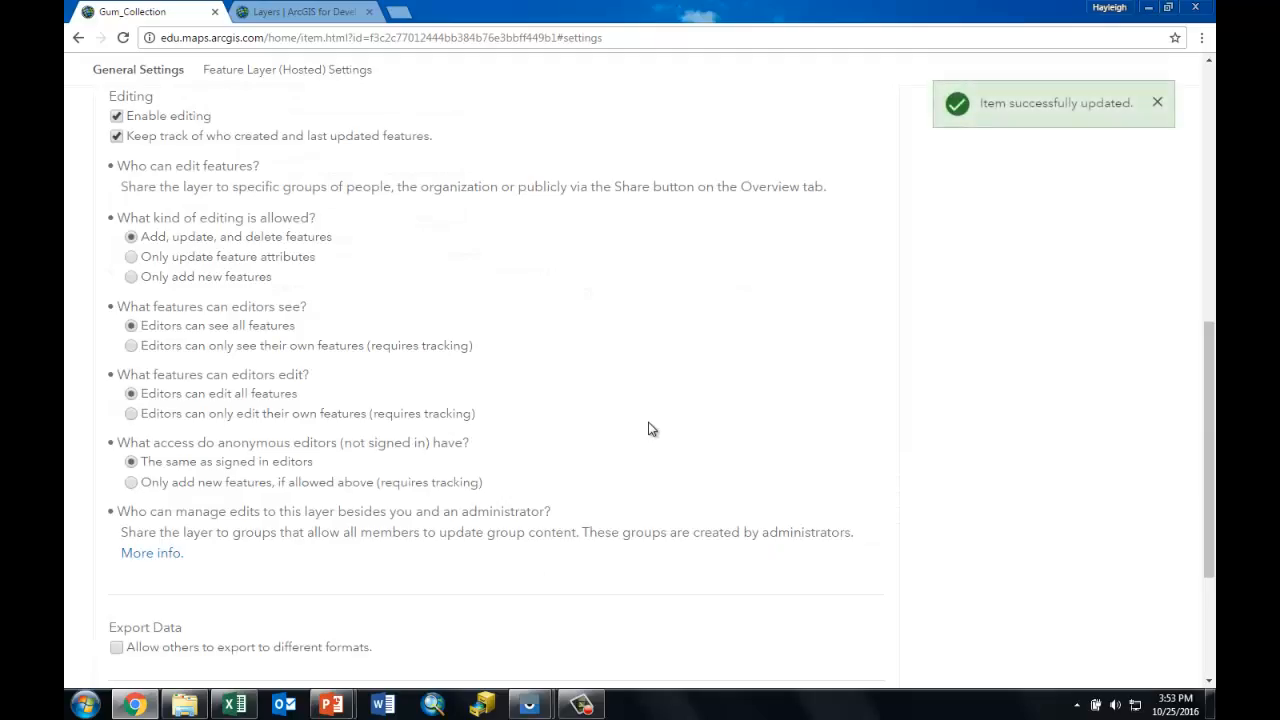
- Open the Gum_Collection feature layer from My Content in a new map with full editing control
{"action": "scroll", "coordinate": [650, 429], "scroll_direction": "up", "scroll_amount": 7}
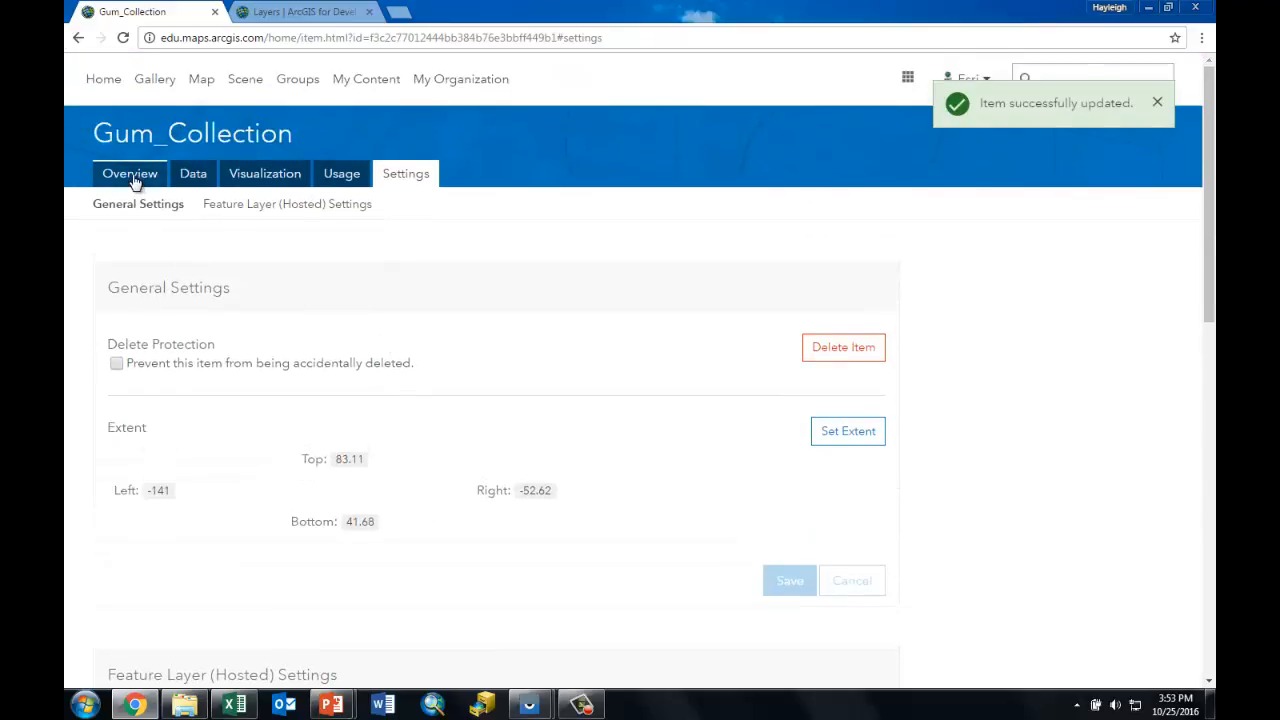
{"action": "left_click", "coordinate": [133, 176]}
{"action": "left_click", "coordinate": [367, 75]}
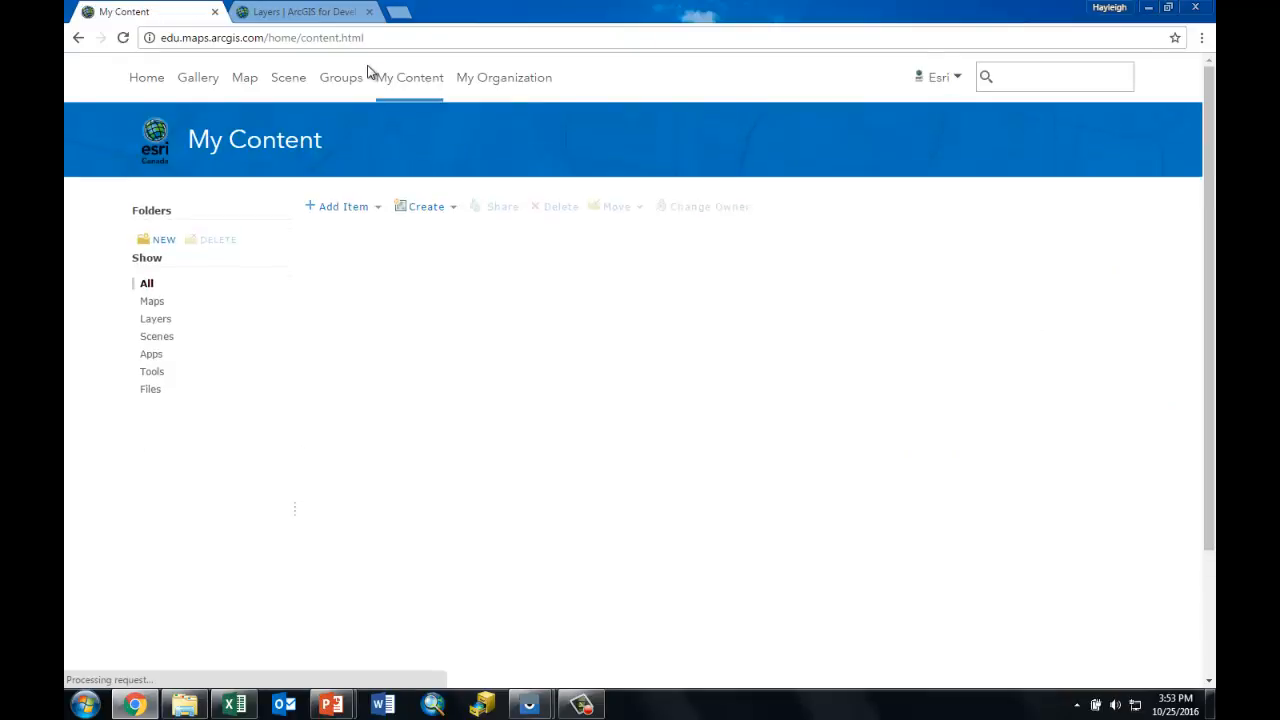
{"action": "left_click", "coordinate": [636, 251]}
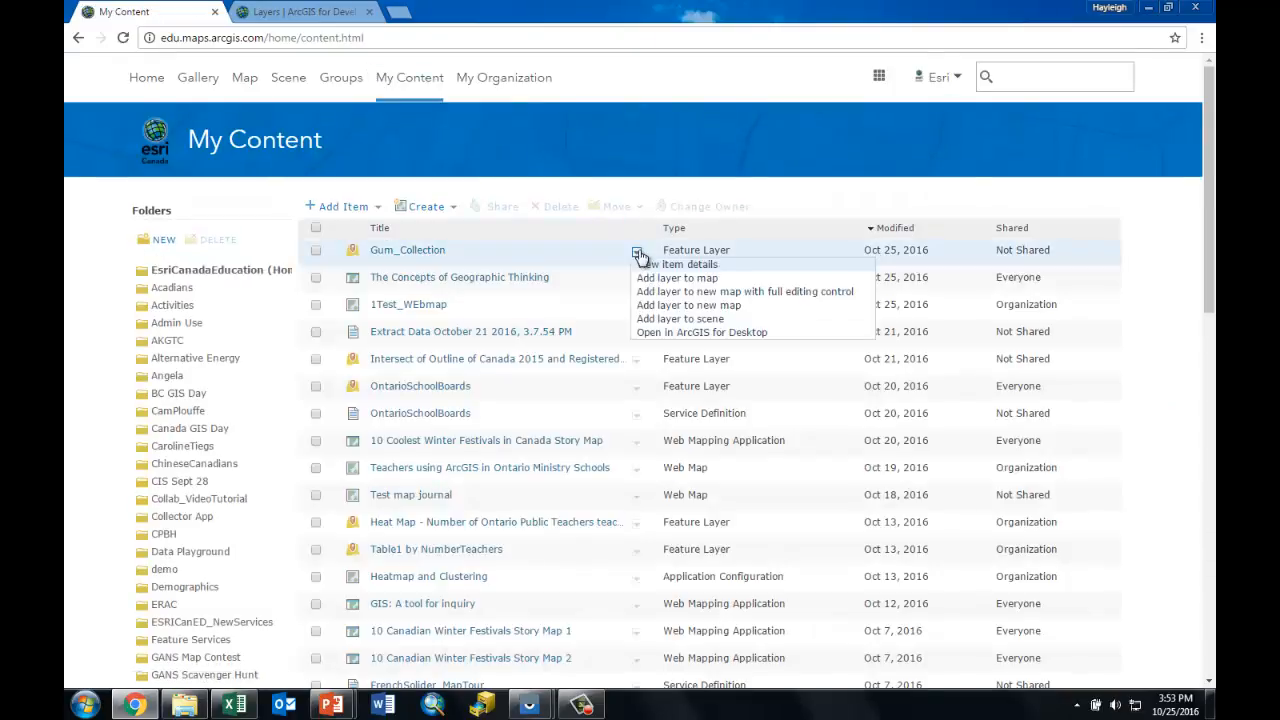
{"action": "left_click", "coordinate": [680, 294]}
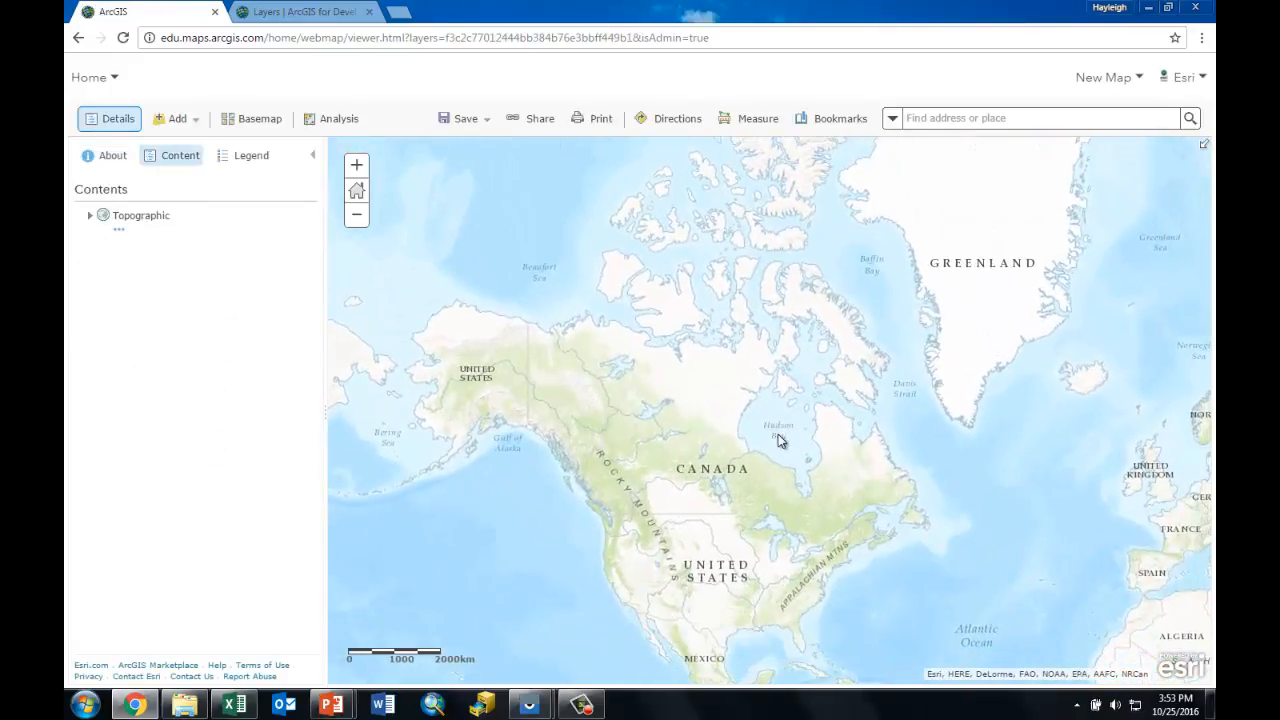
- Check the fields in the Gum Collection layer's attribute table and close the table
{"action": "mouse_move", "coordinate": [112, 226]}
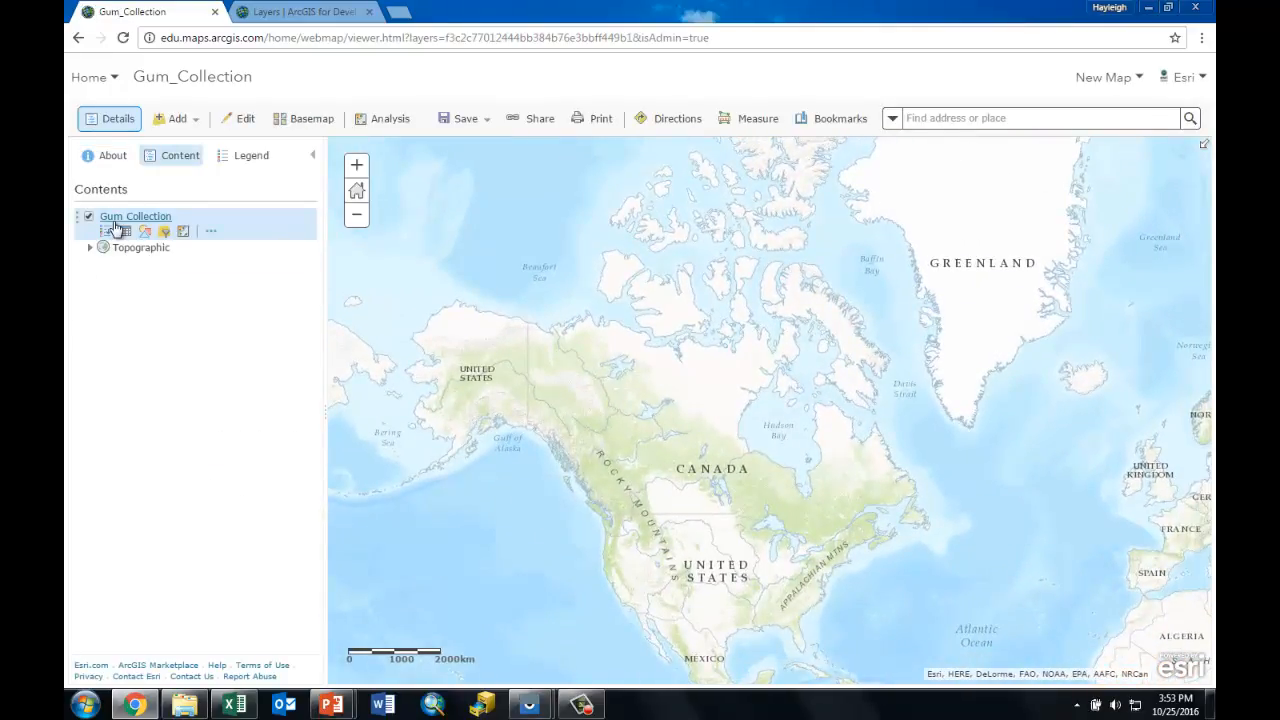
{"action": "left_click", "coordinate": [124, 232]}
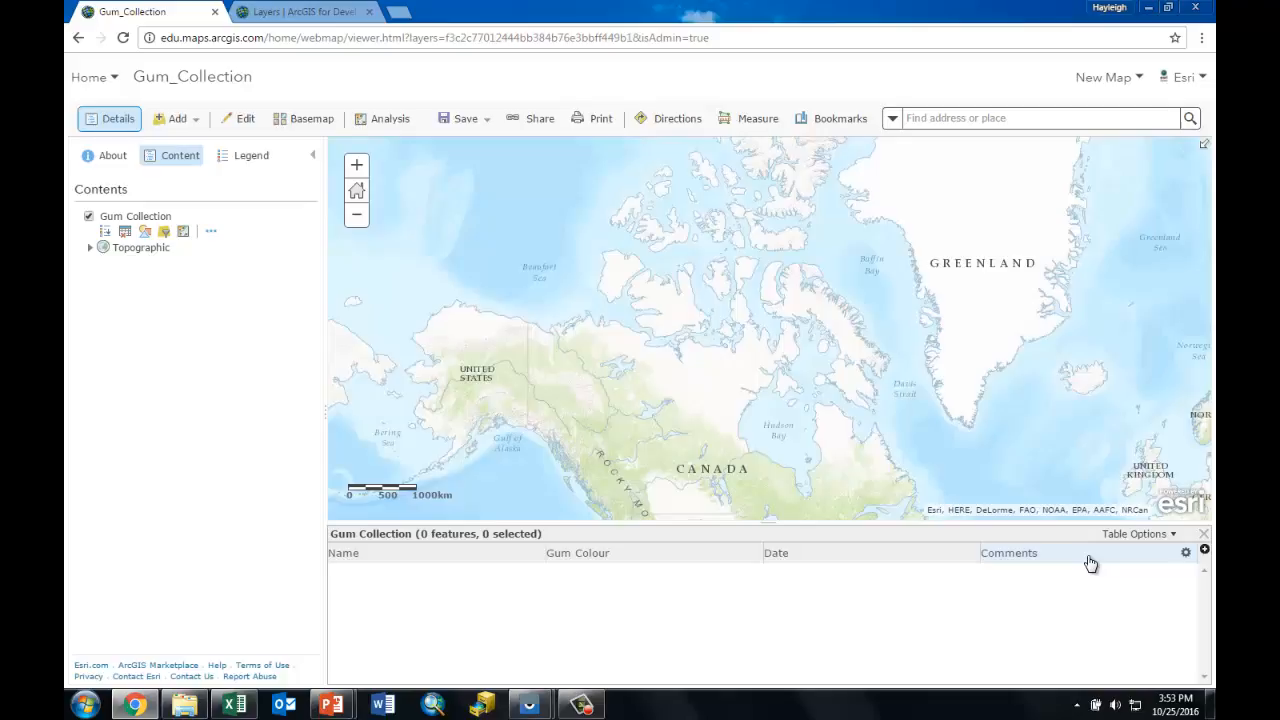
{"action": "left_click", "coordinate": [1203, 534]}
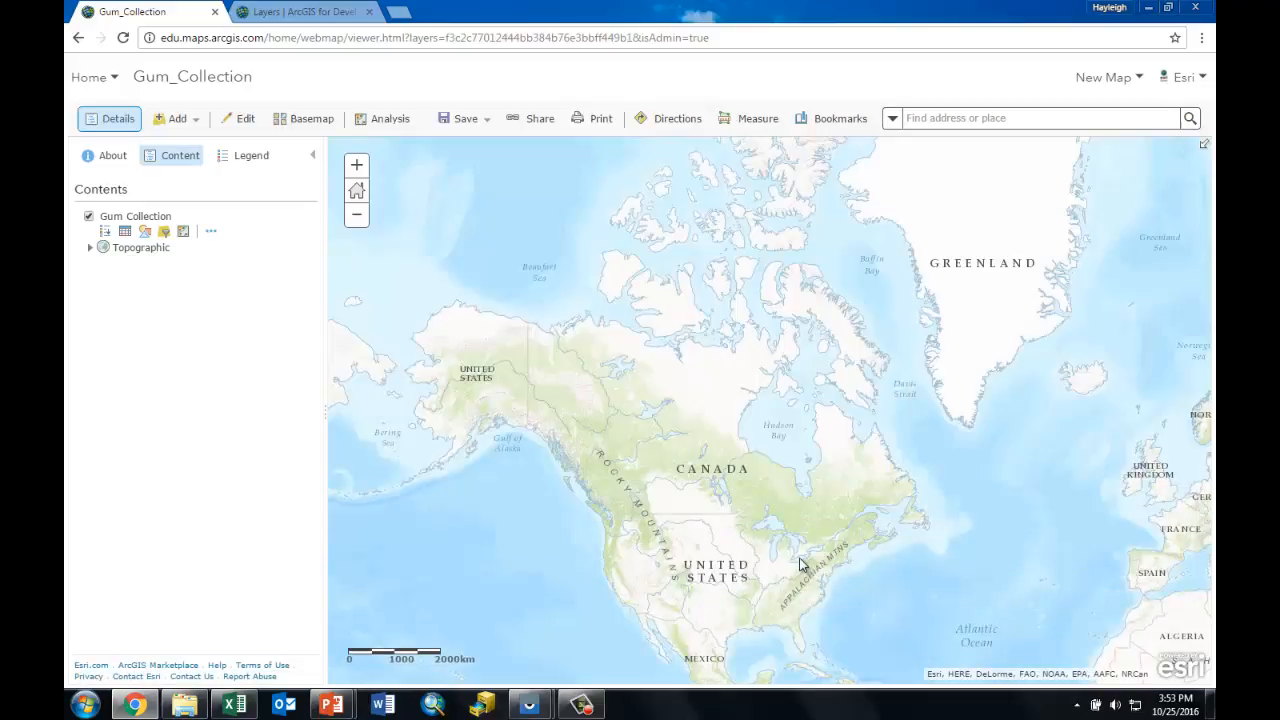
- Set the map extent to the East York area of Toronto
{"action": "scroll", "coordinate": [826, 540], "scroll_direction": "up", "scroll_amount": 3}
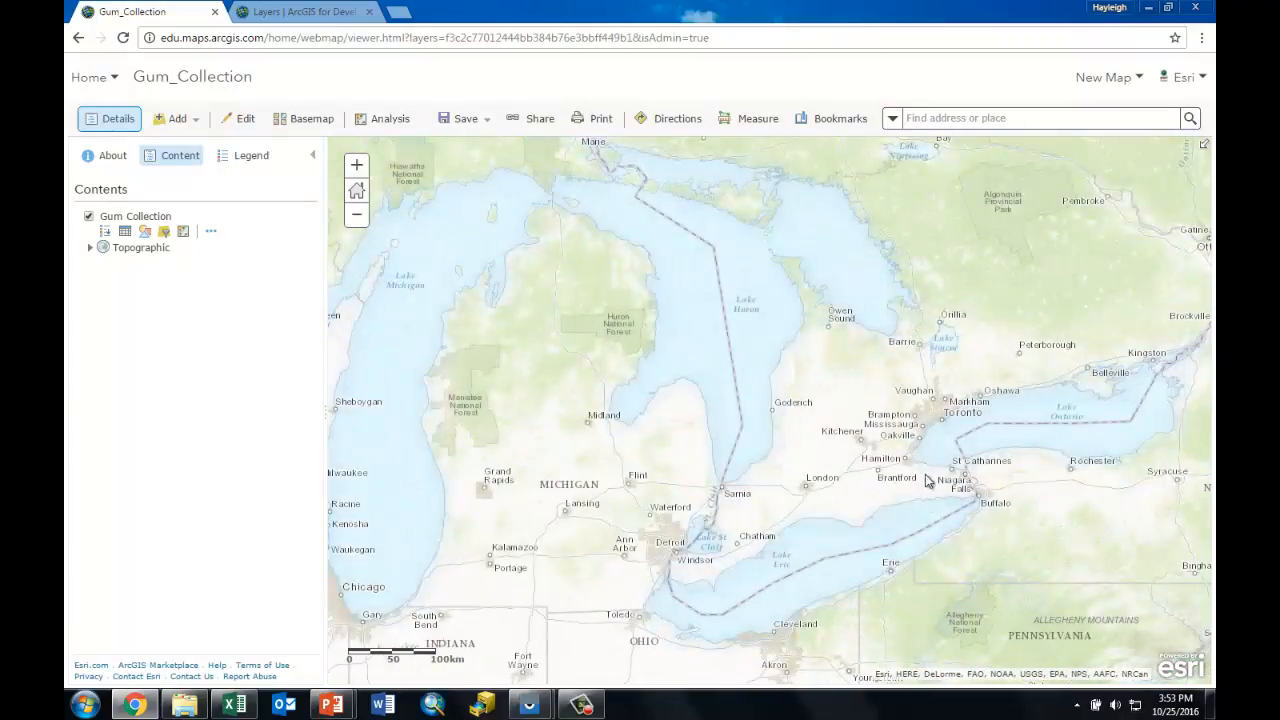
{"action": "scroll", "coordinate": [822, 488], "scroll_direction": "up", "scroll_amount": 2}
{"action": "scroll", "coordinate": [822, 487], "scroll_direction": "up", "scroll_amount": 3}
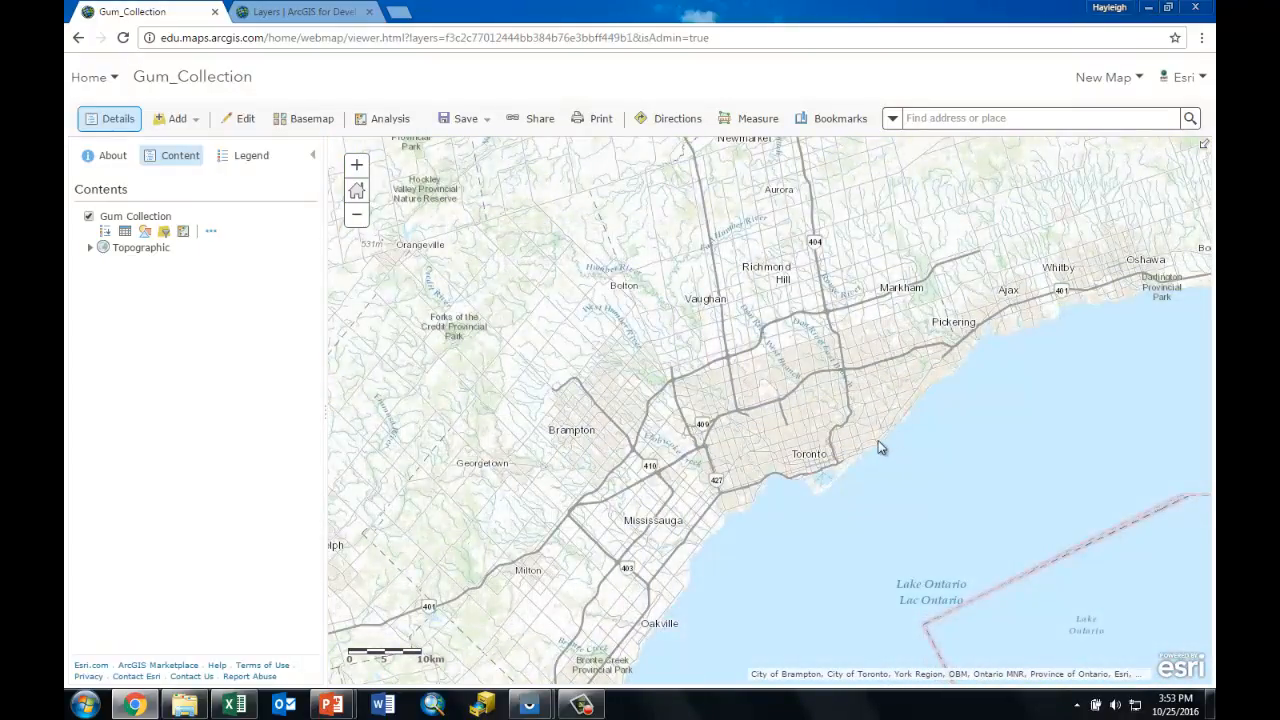
{"action": "scroll", "coordinate": [878, 440], "scroll_direction": "up", "scroll_amount": 2}
{"action": "left_click_drag", "start_coordinate": [820, 353], "coordinate": [828, 403]}
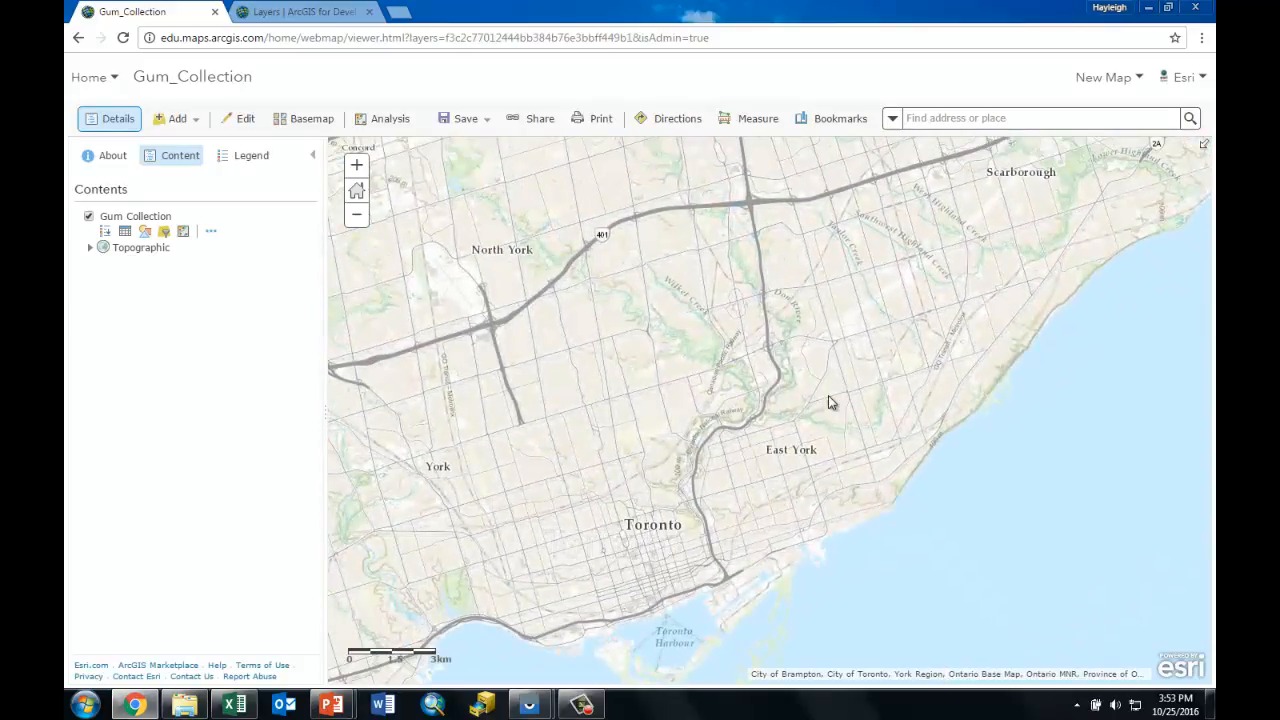
{"action": "scroll", "coordinate": [828, 401], "scroll_direction": "up", "scroll_amount": 2}
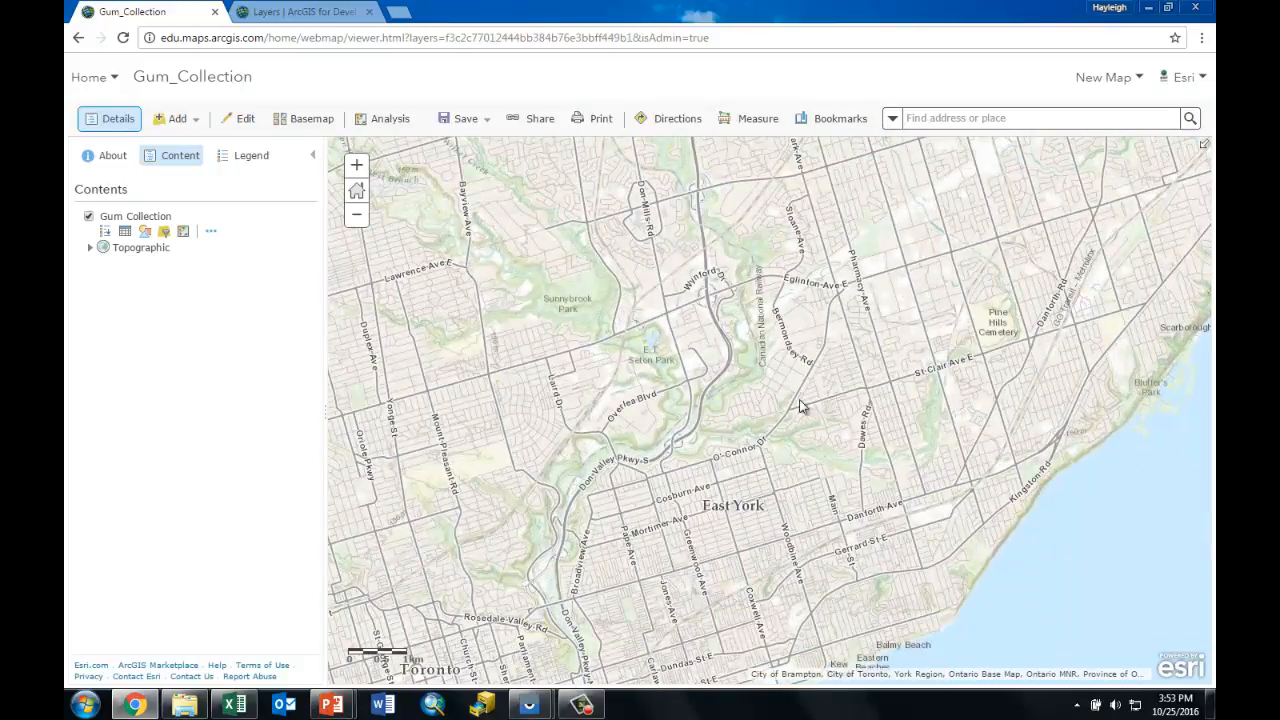
- Save the web map with the title Gum Collection, the tag gum and the summary "Yum gum!" in the EsriCanadaEducation folder
{"action": "left_click", "coordinate": [460, 119]}
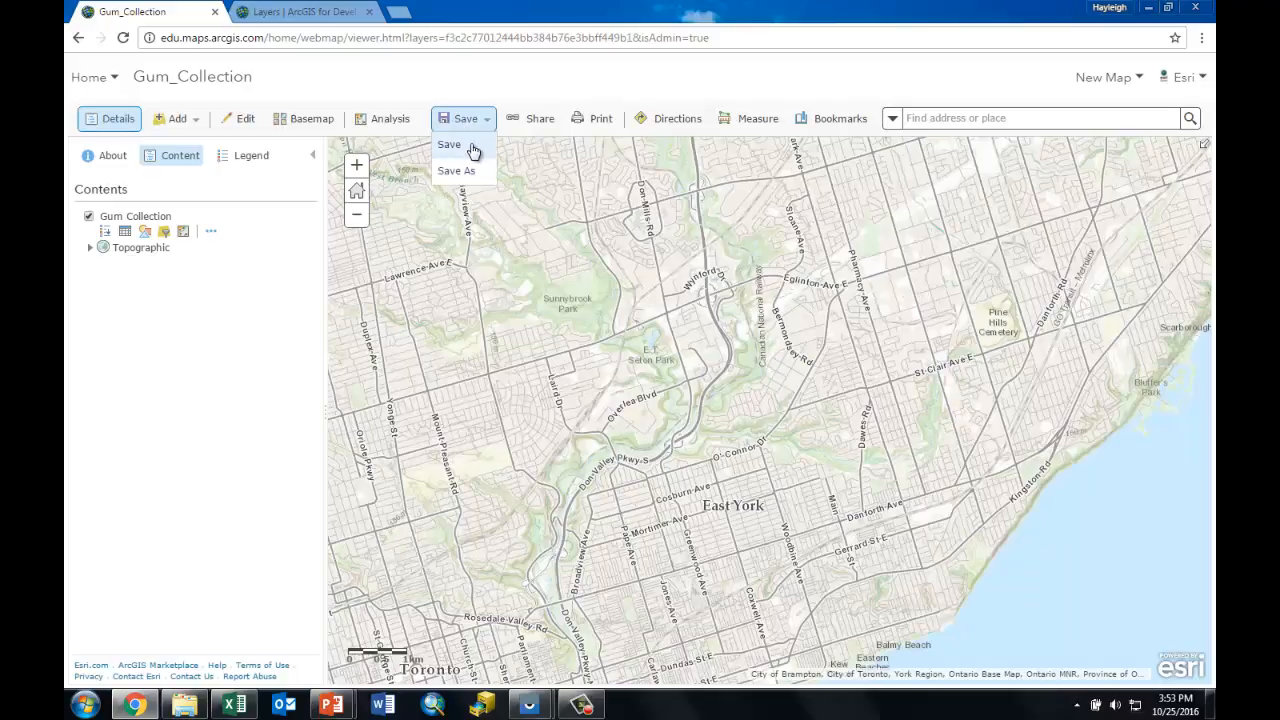
{"action": "left_click", "coordinate": [470, 147]}
{"action": "left_click", "coordinate": [632, 337]}
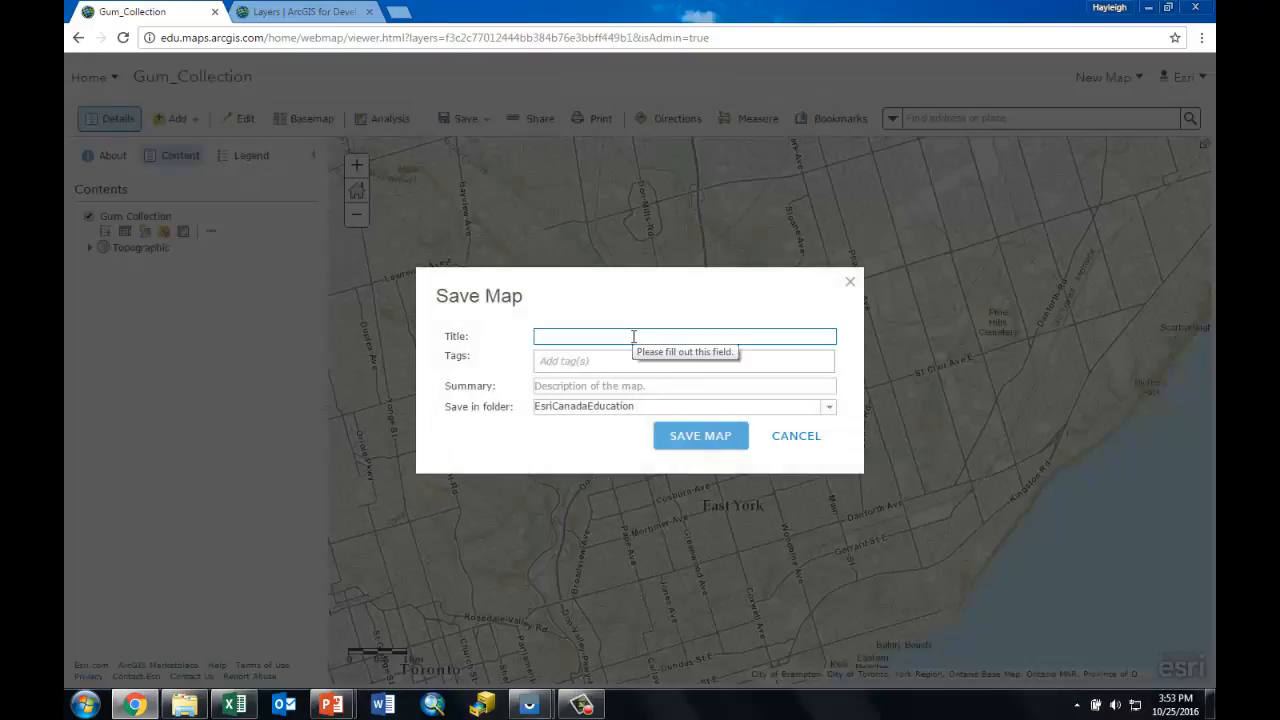
{"action": "type", "text": "Gum C"}
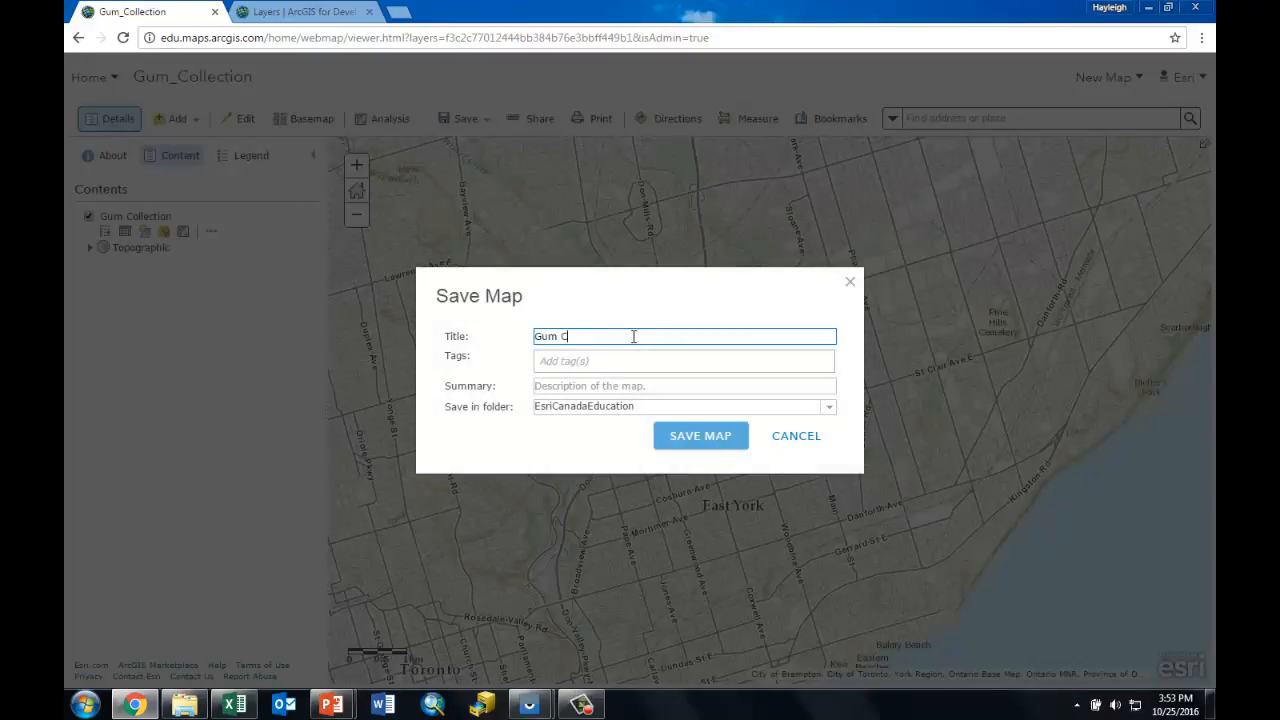
{"action": "type", "text": "ollection"}
{"action": "key", "text": "Tab"}
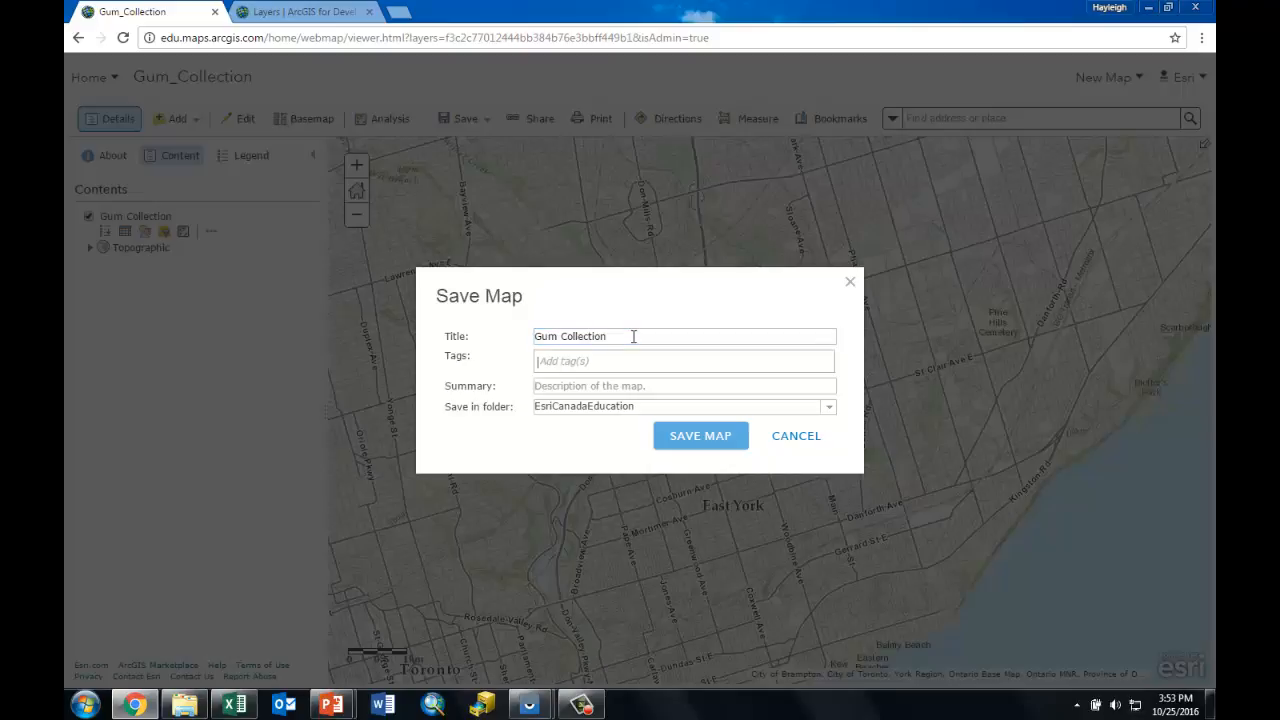
{"action": "type", "text": "gum"}
{"action": "key", "text": "Return"}
{"action": "left_click", "coordinate": [601, 388]}
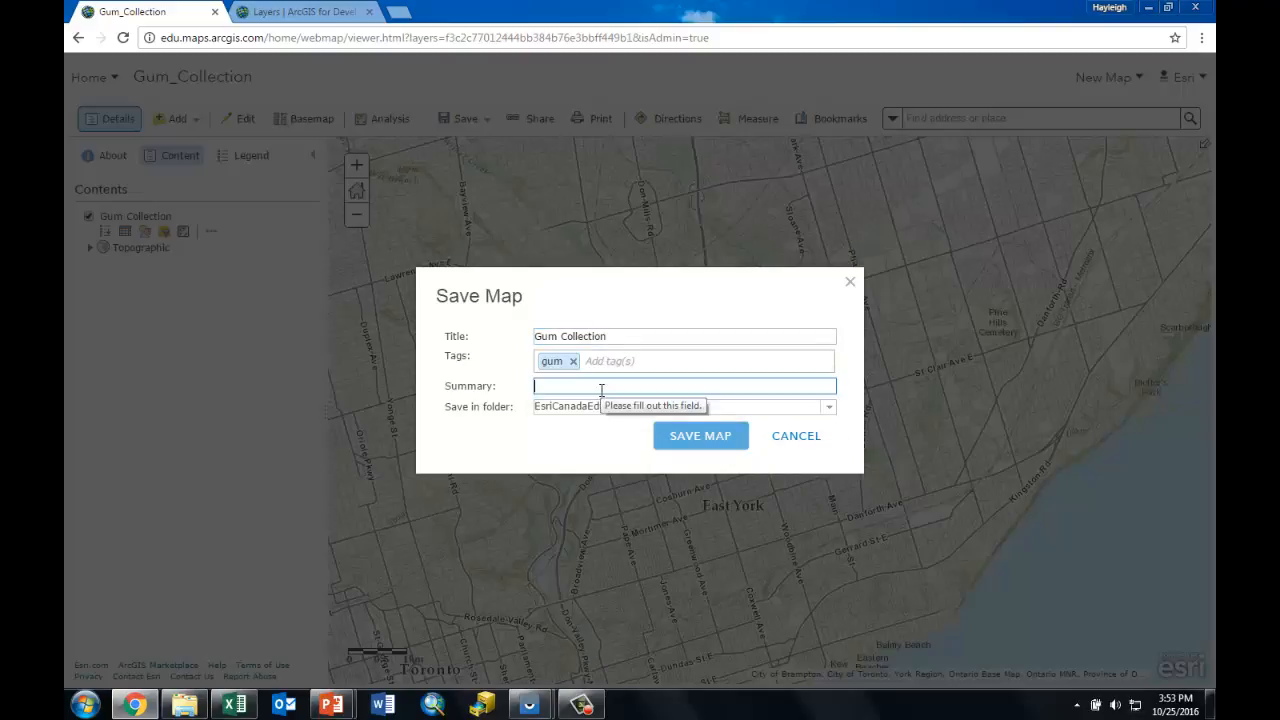
{"action": "type", "text": "Yum gum!"}
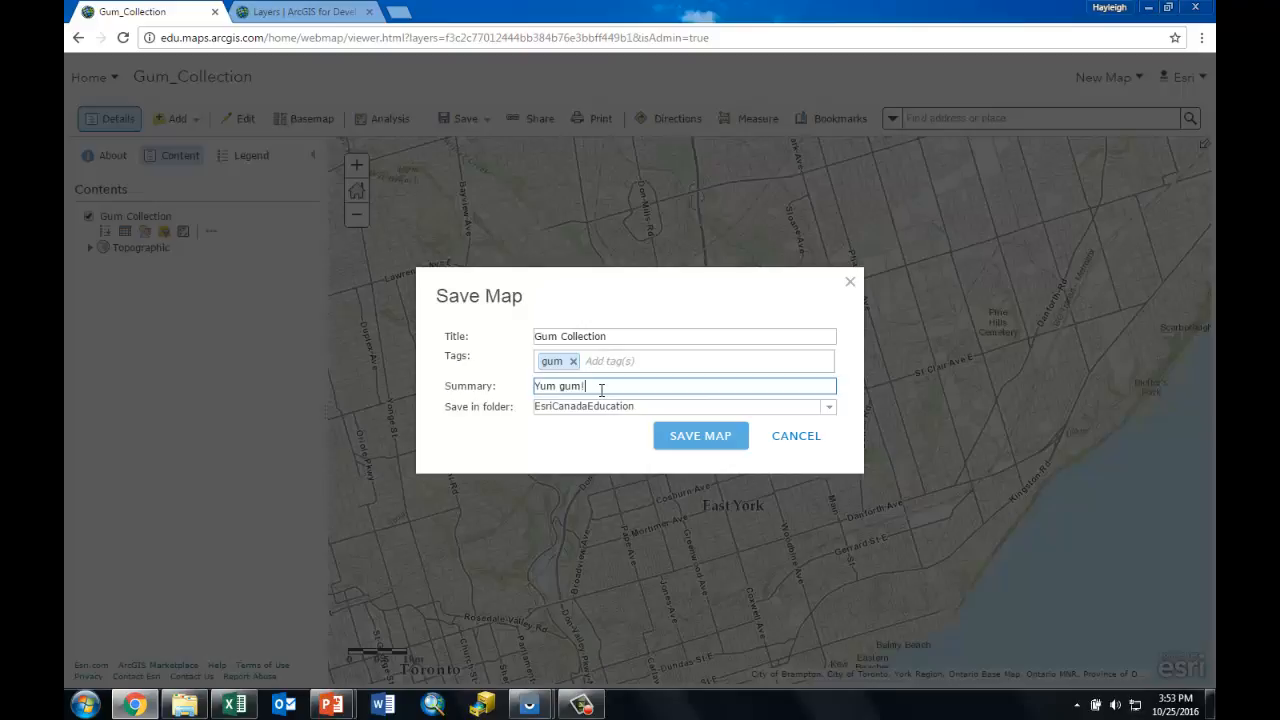
{"action": "left_click", "coordinate": [705, 446]}
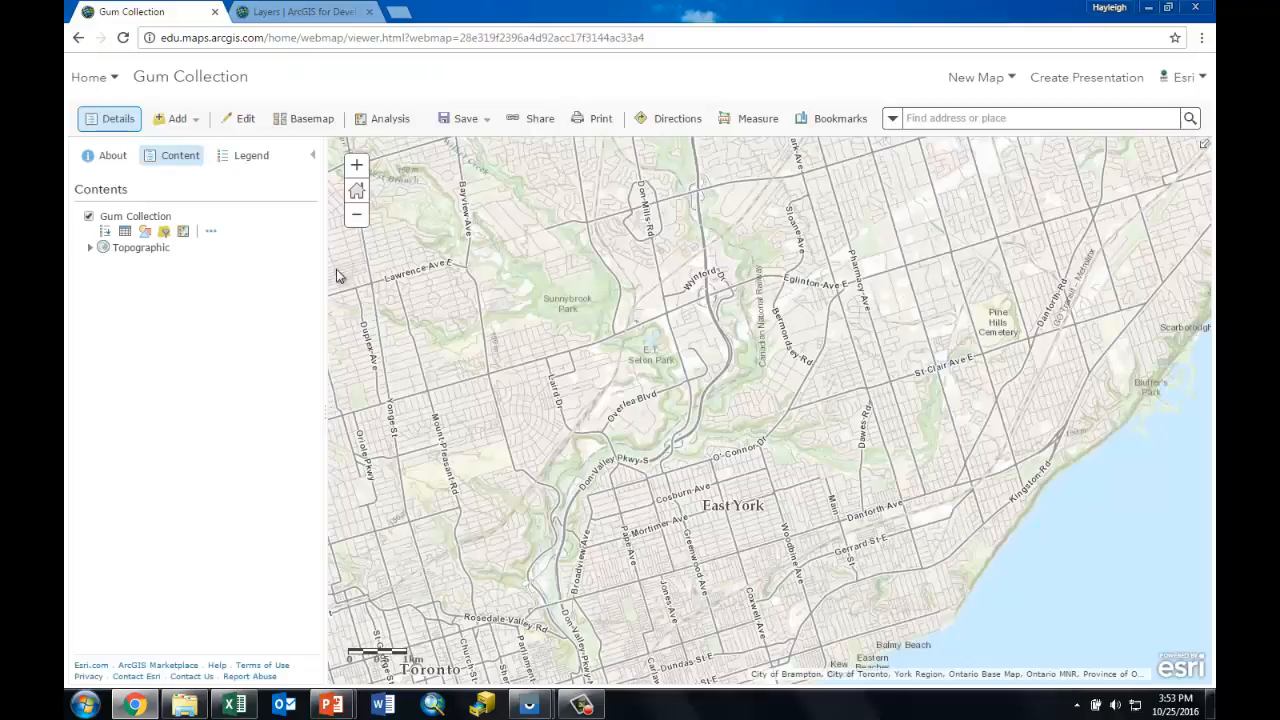
- Share the Gum Collection web map and the Gum_Collection feature layer from My Content with the Collector for ArcGIS group
{"action": "left_click", "coordinate": [90, 89]}
{"action": "left_click", "coordinate": [107, 235]}
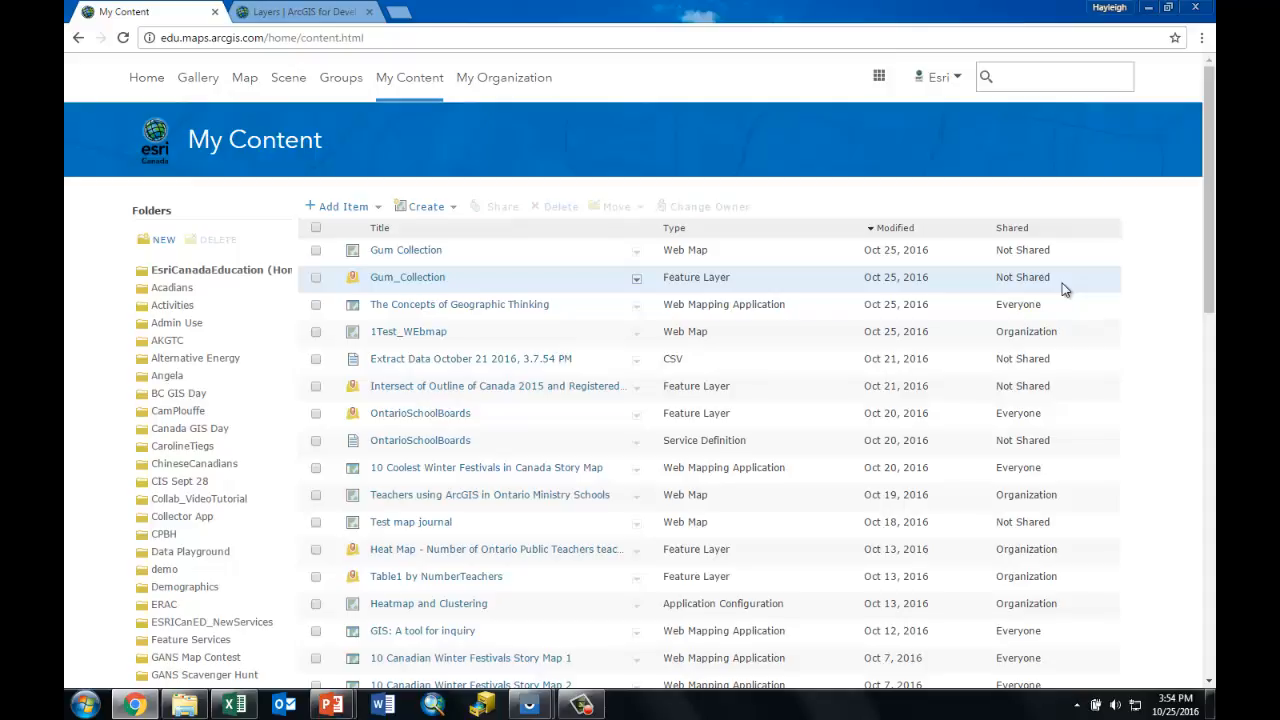
{"action": "left_click", "coordinate": [316, 277]}
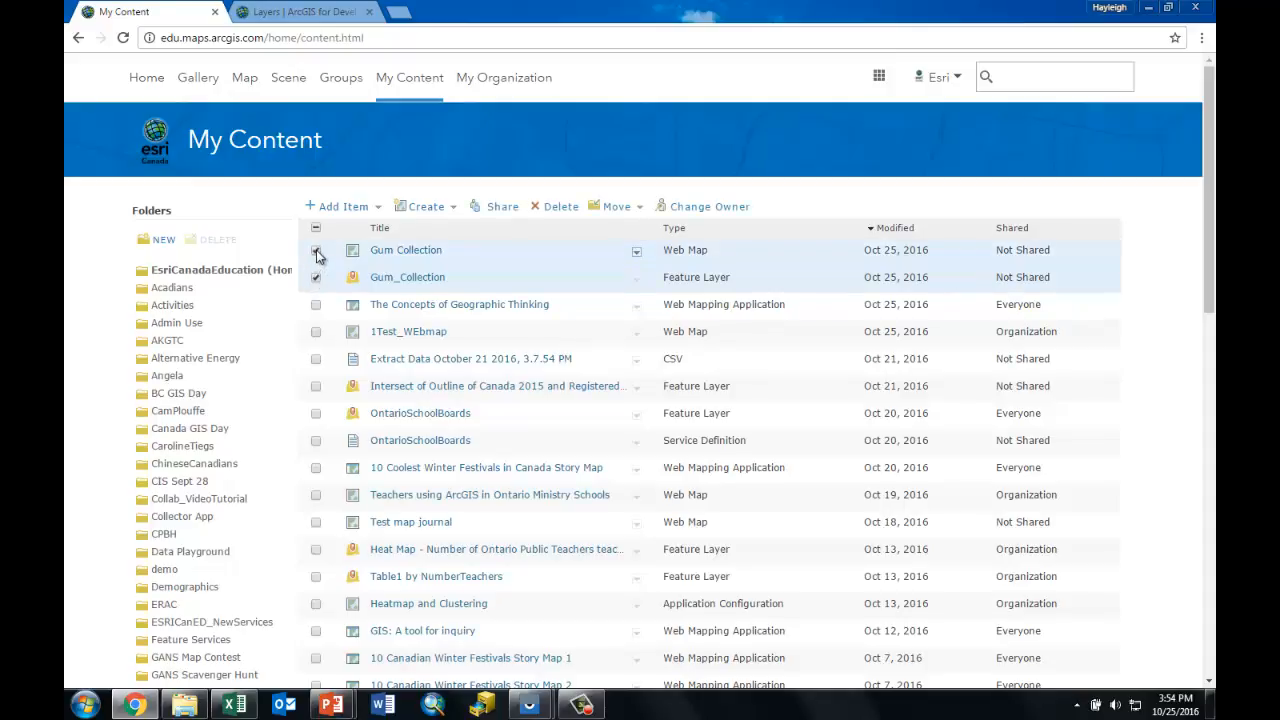
{"action": "left_click", "coordinate": [316, 251]}
{"action": "left_click", "coordinate": [505, 210]}
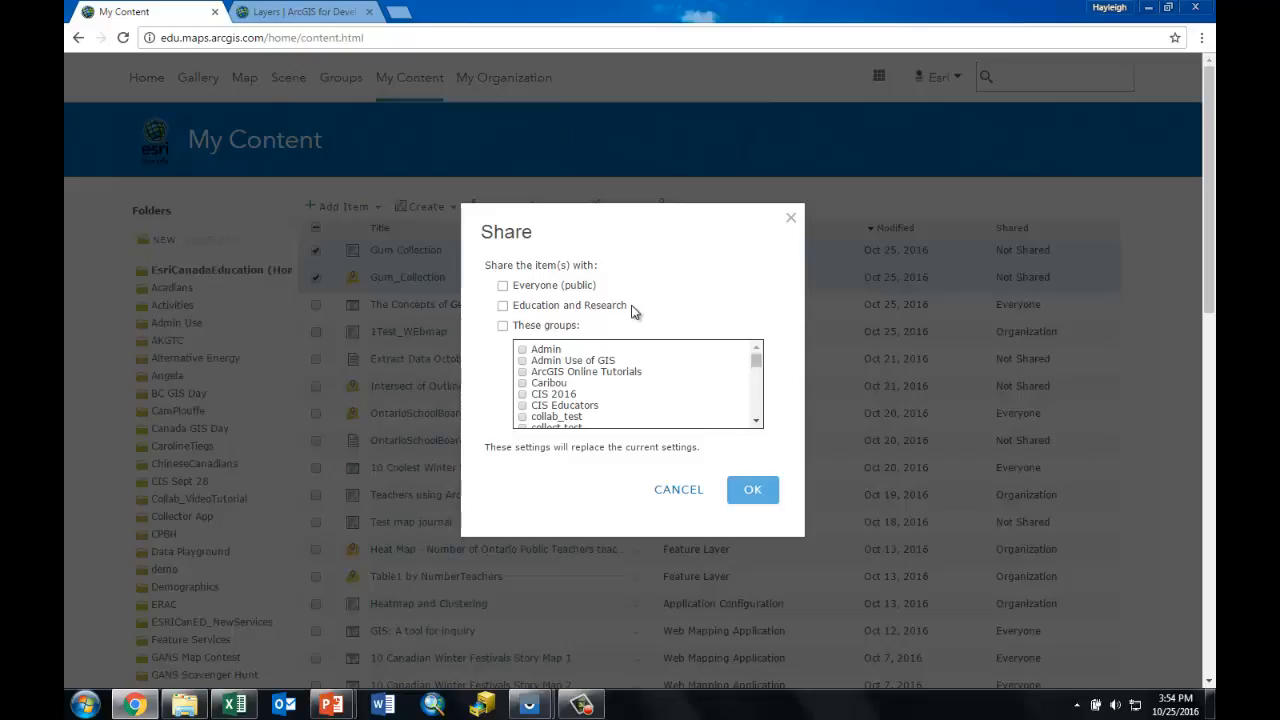
{"action": "scroll", "coordinate": [605, 367], "scroll_direction": "down", "scroll_amount": 1}
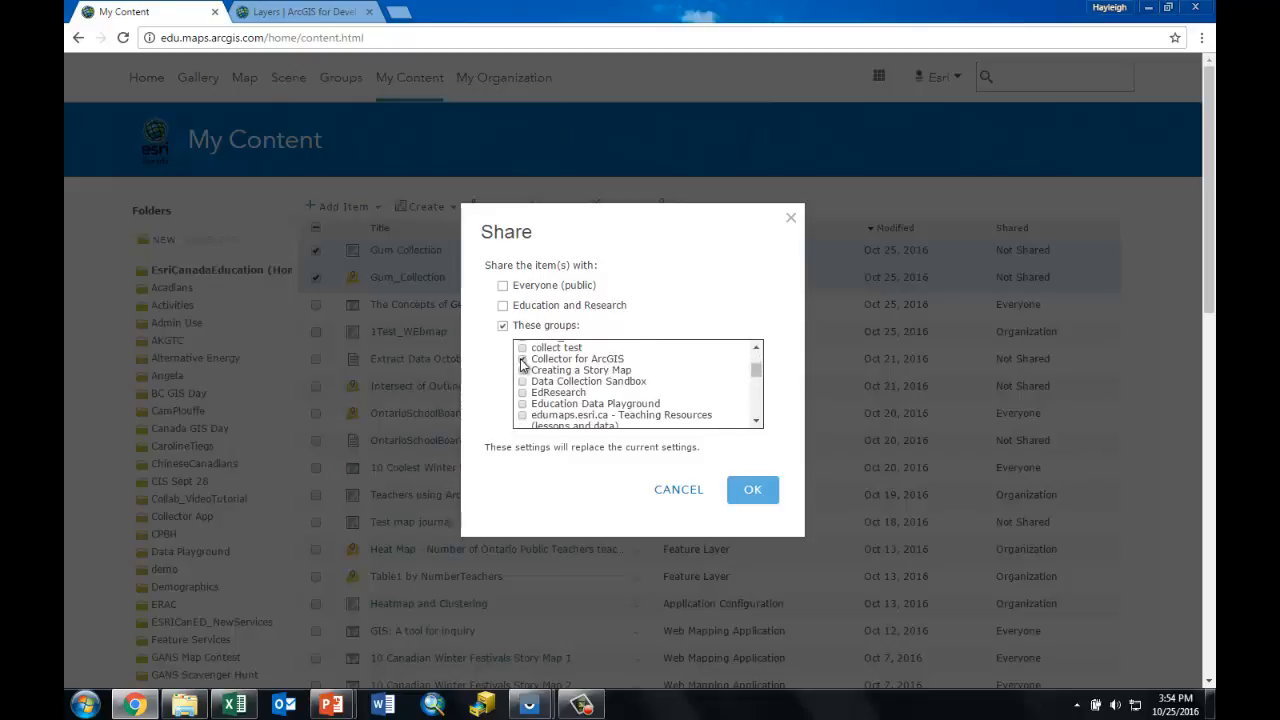
{"action": "left_click", "coordinate": [752, 489]}
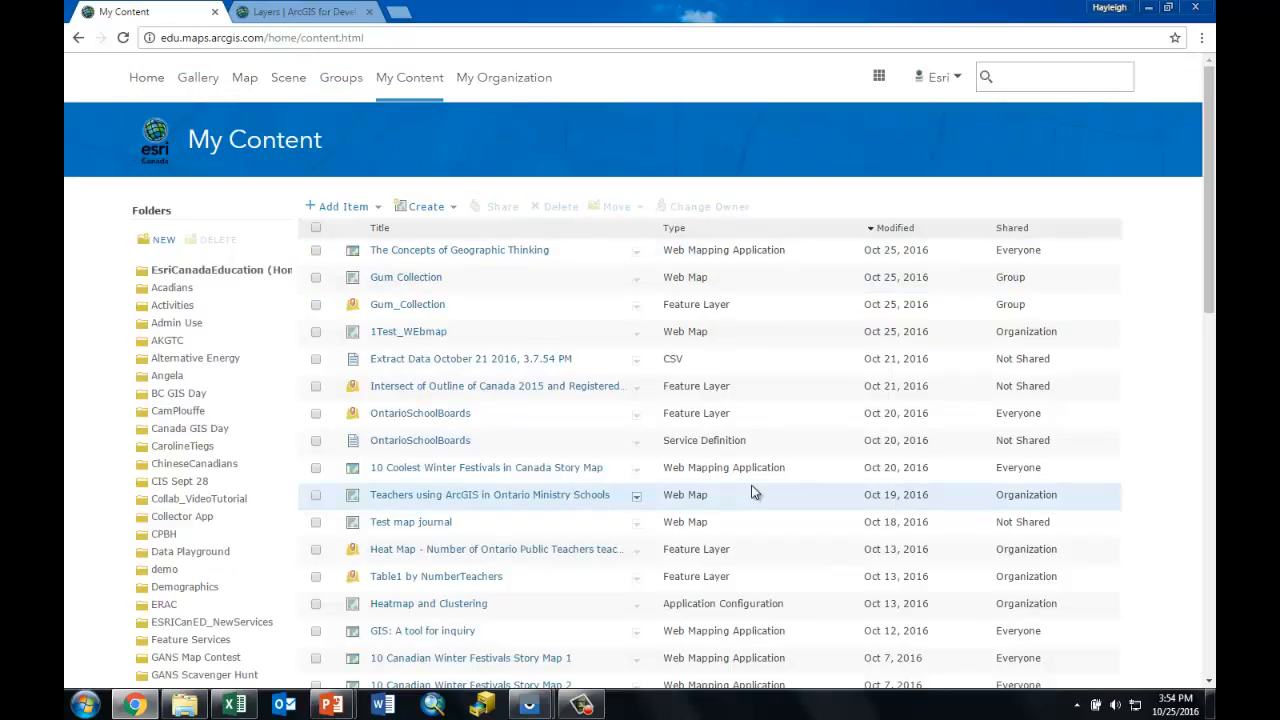
- Open the Gum Collection web map's item details and replace its thumbnail with Gum picture.jpg
{"action": "left_click", "coordinate": [636, 277]}
{"action": "left_click", "coordinate": [645, 291]}
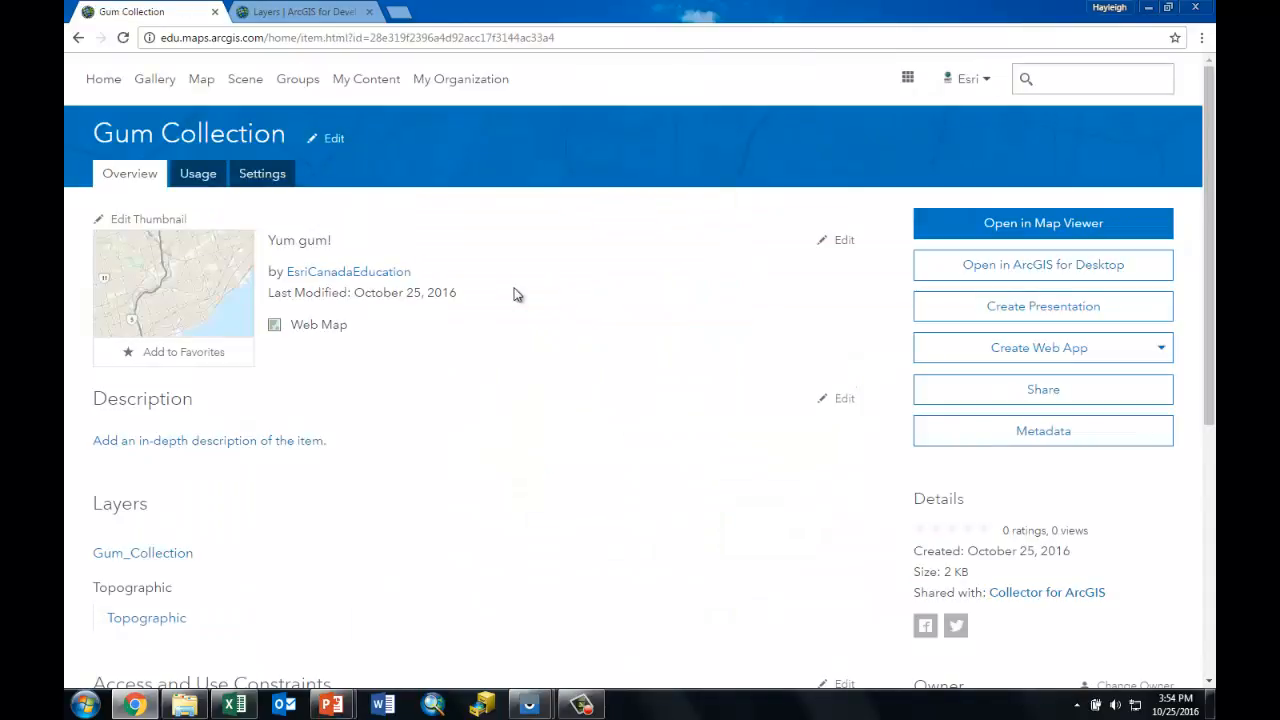
{"action": "left_click", "coordinate": [148, 219]}
{"action": "left_click", "coordinate": [505, 336]}
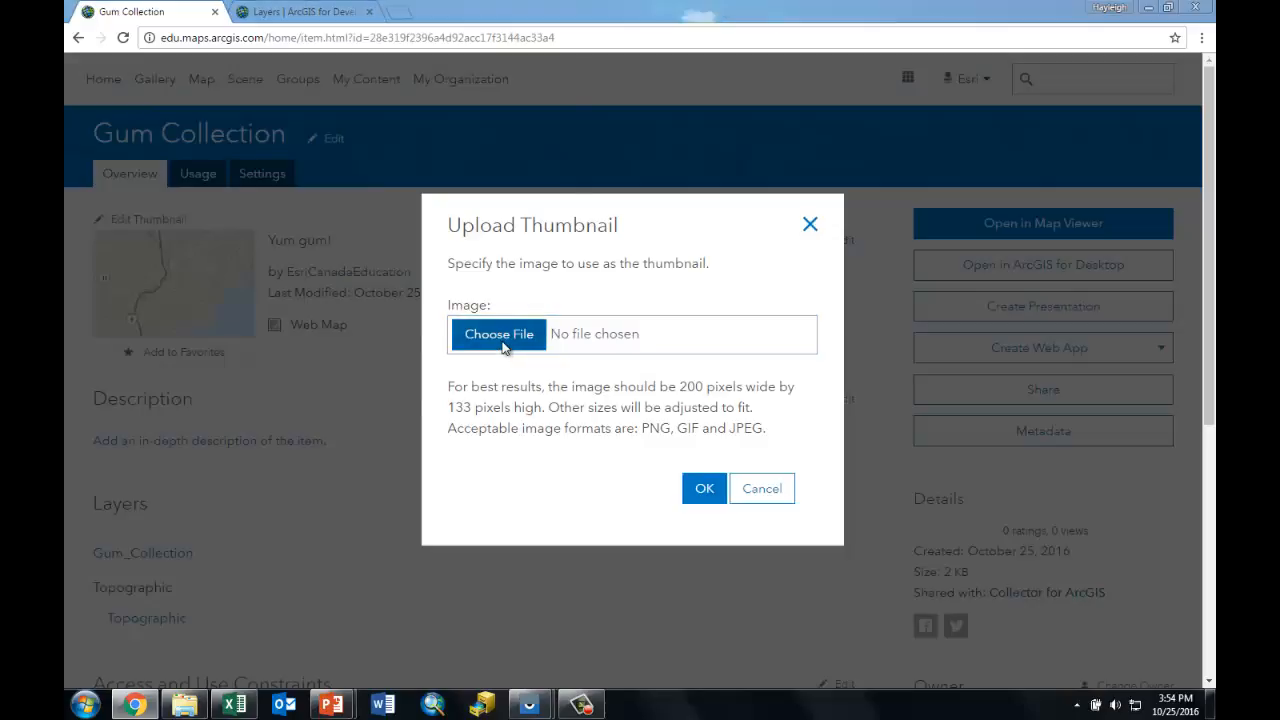
{"action": "double_click", "coordinate": [262, 160]}
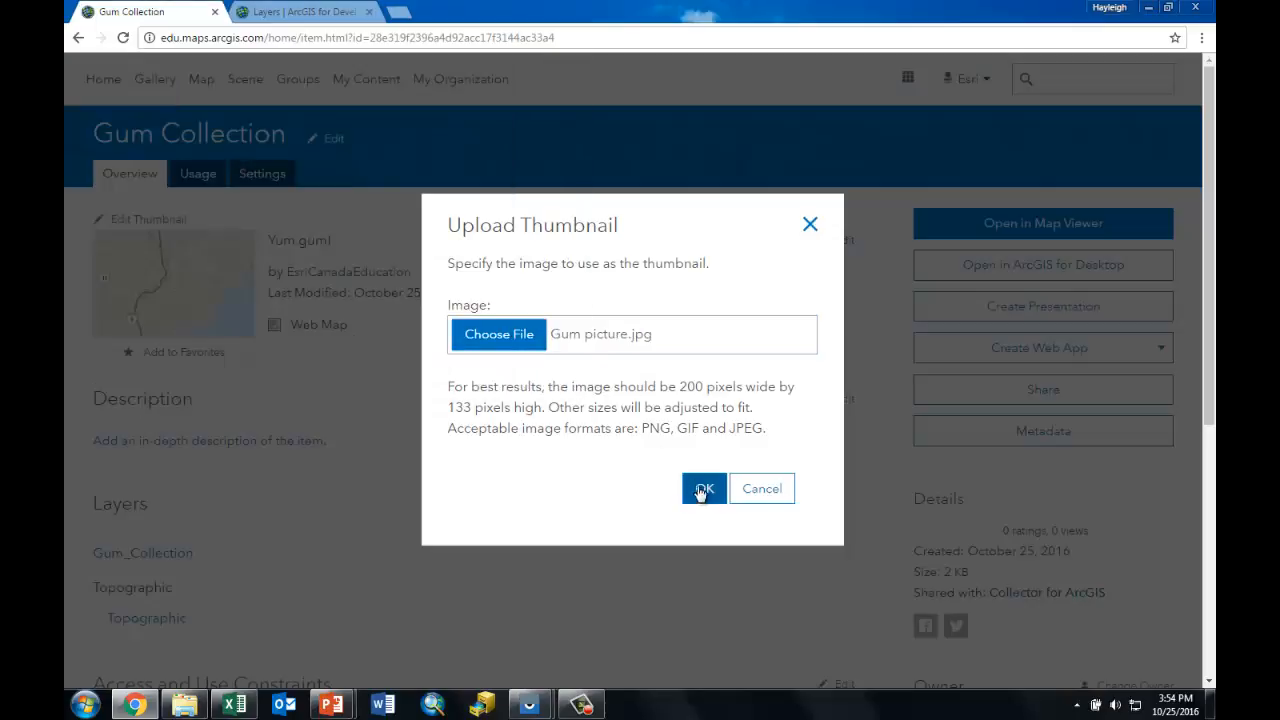
{"action": "left_click", "coordinate": [704, 488]}
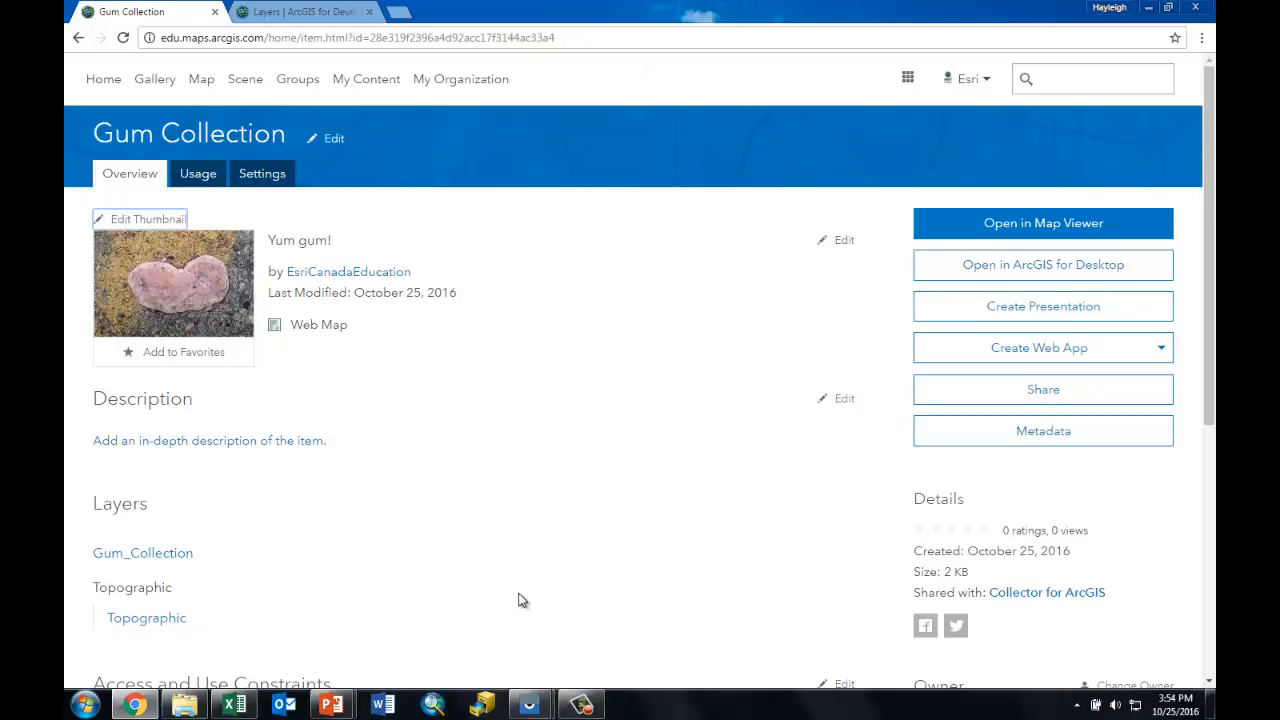
- Switch to the mirrored Pixel phone and launch Collector
{"action": "left_click", "coordinate": [529, 706]}
{"action": "left_click", "coordinate": [566, 615]}
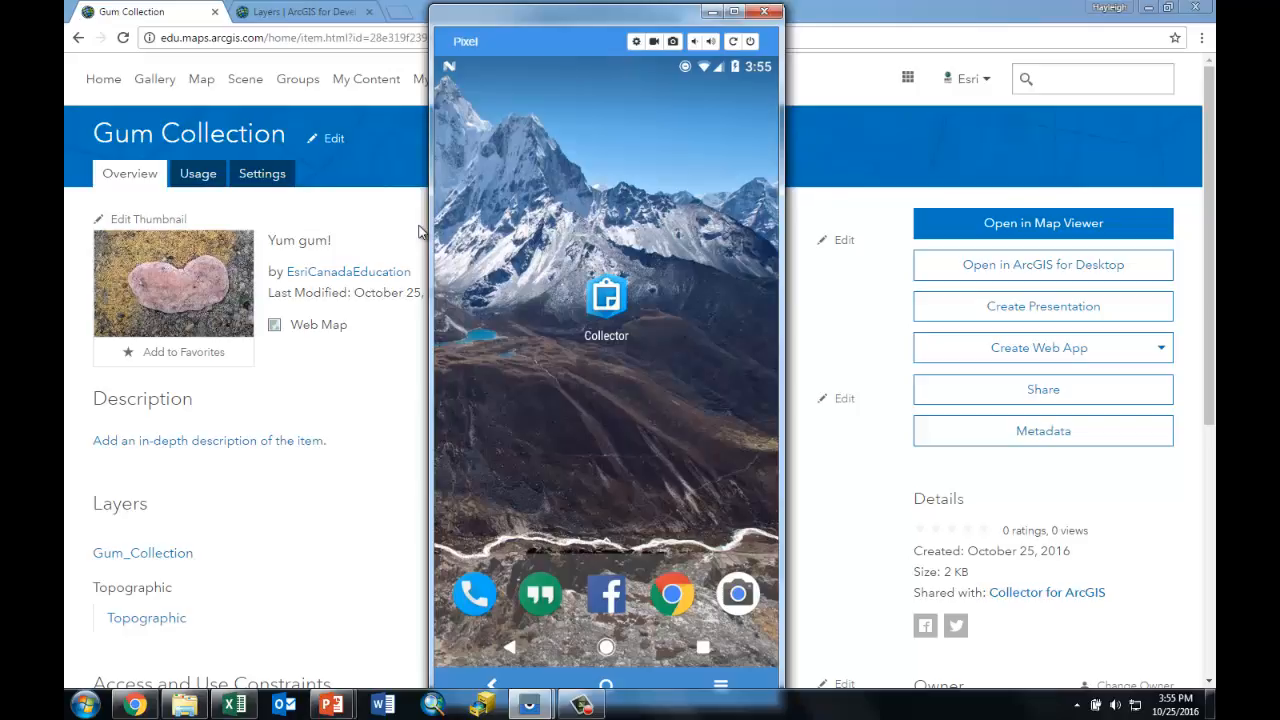
{"action": "left_click", "coordinate": [604, 297]}
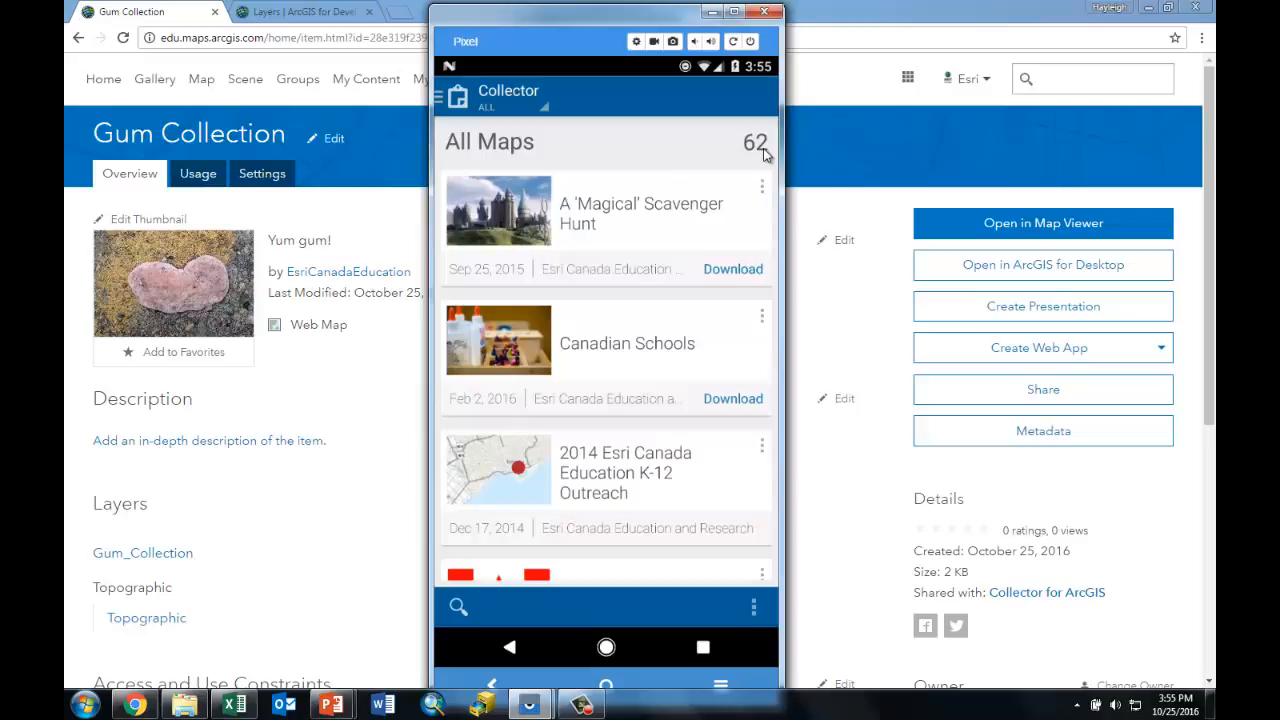
- Filter the maps to the Collector for ArcGIS group and open the Gum Collection map
{"action": "left_click", "coordinate": [440, 96]}
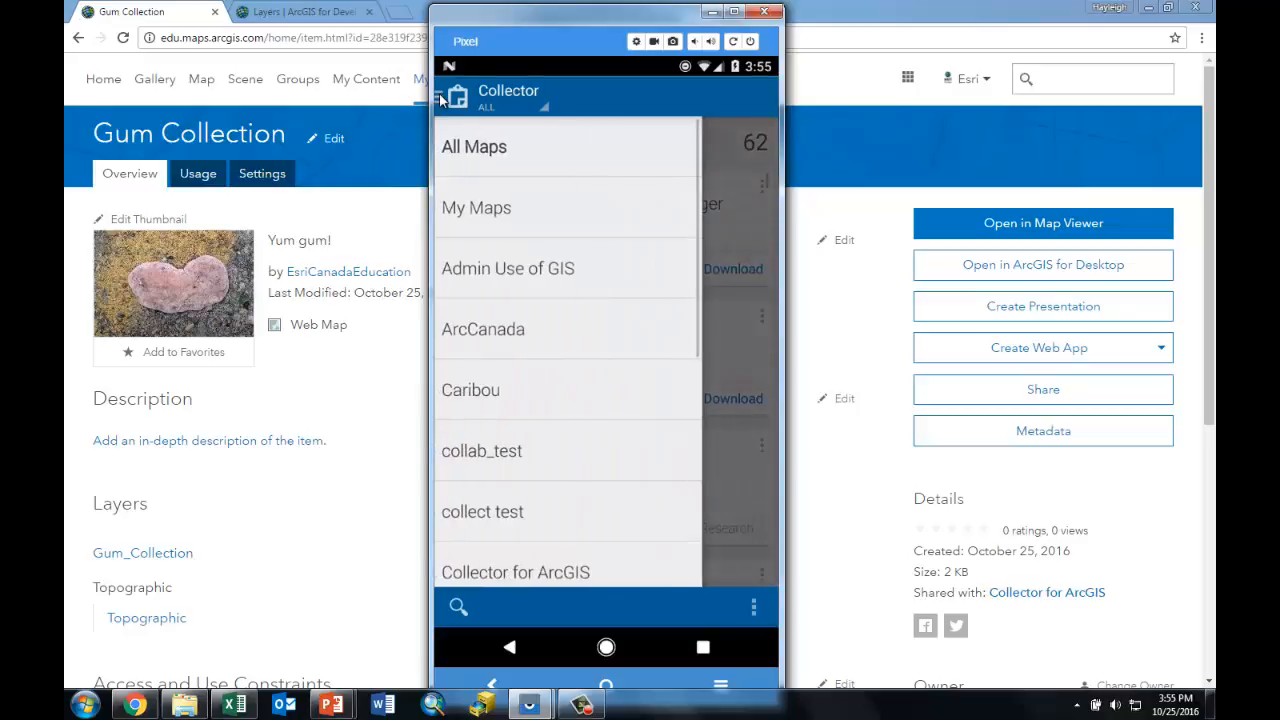
{"action": "scroll", "coordinate": [498, 214], "scroll_direction": "down", "scroll_amount": 2}
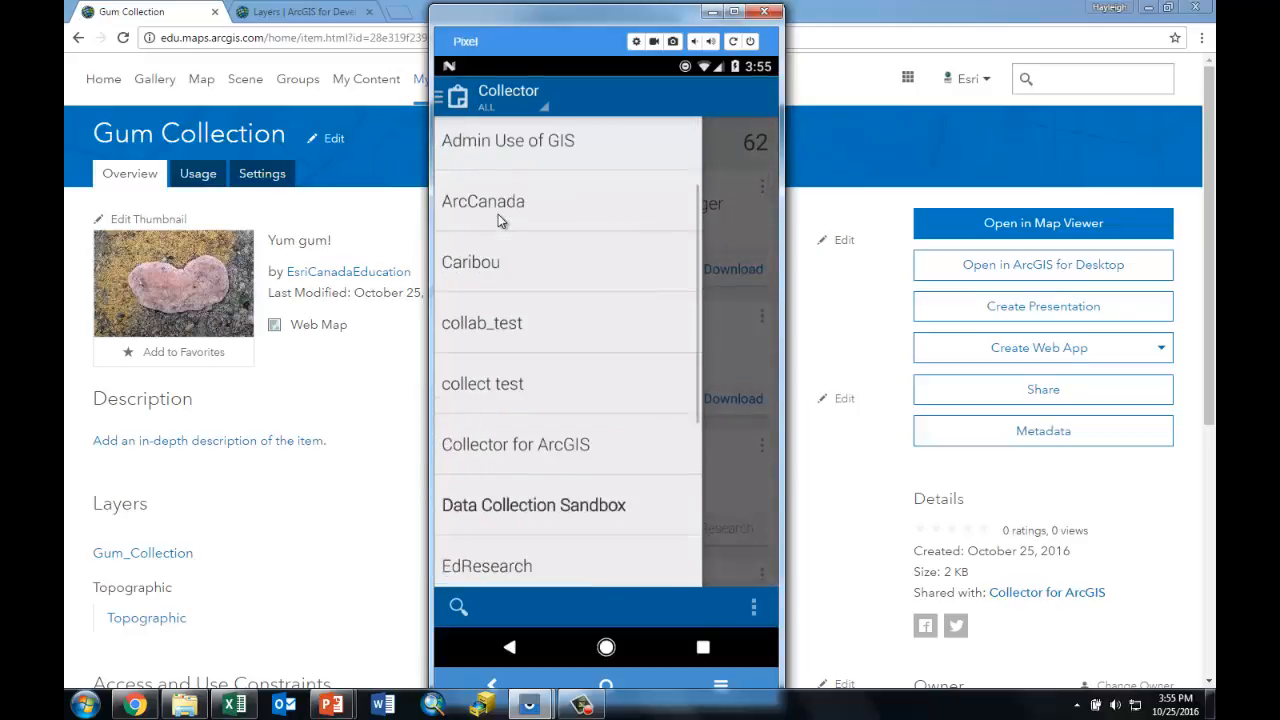
{"action": "left_click", "coordinate": [608, 448]}
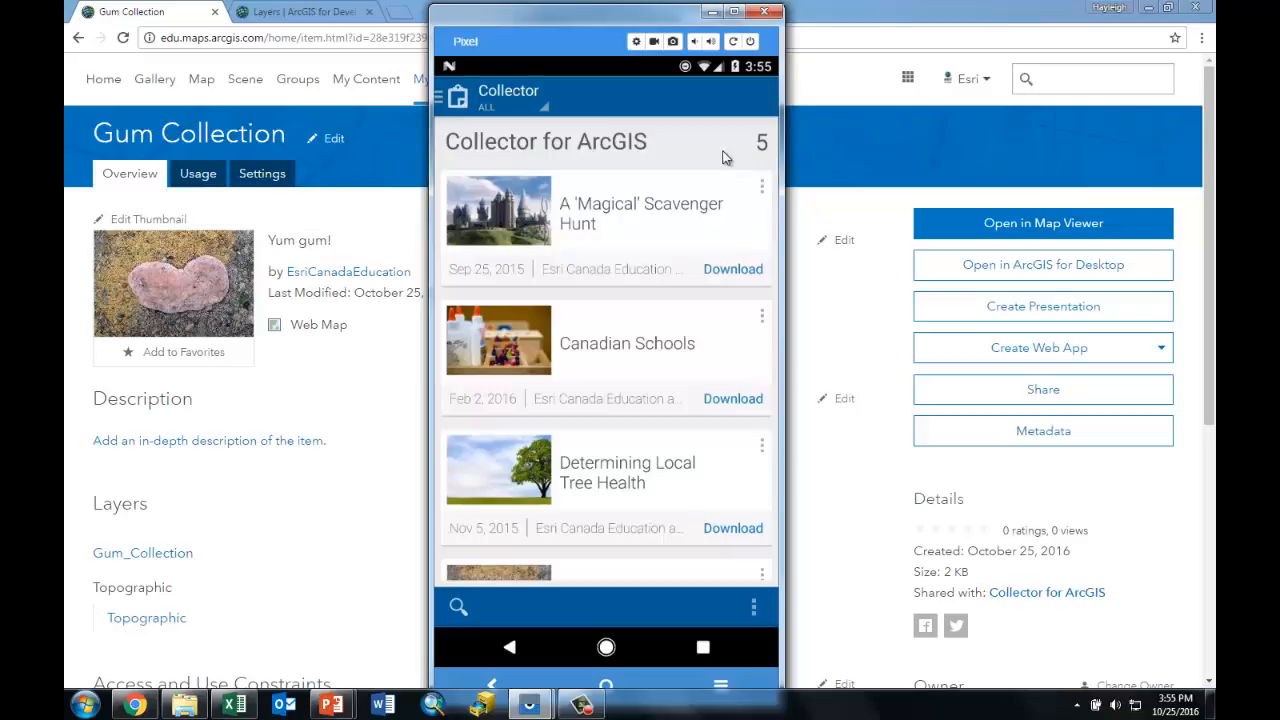
{"action": "scroll", "coordinate": [600, 295], "scroll_direction": "down", "scroll_amount": 3}
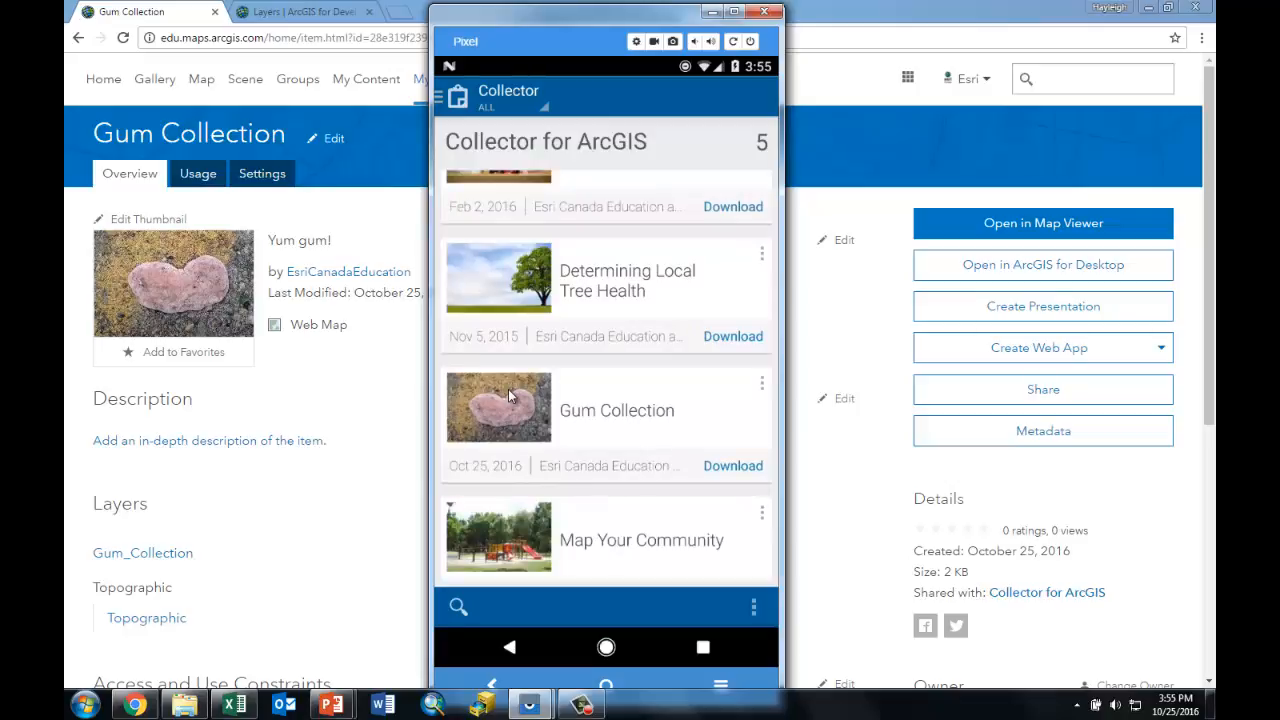
{"action": "left_click", "coordinate": [508, 396]}
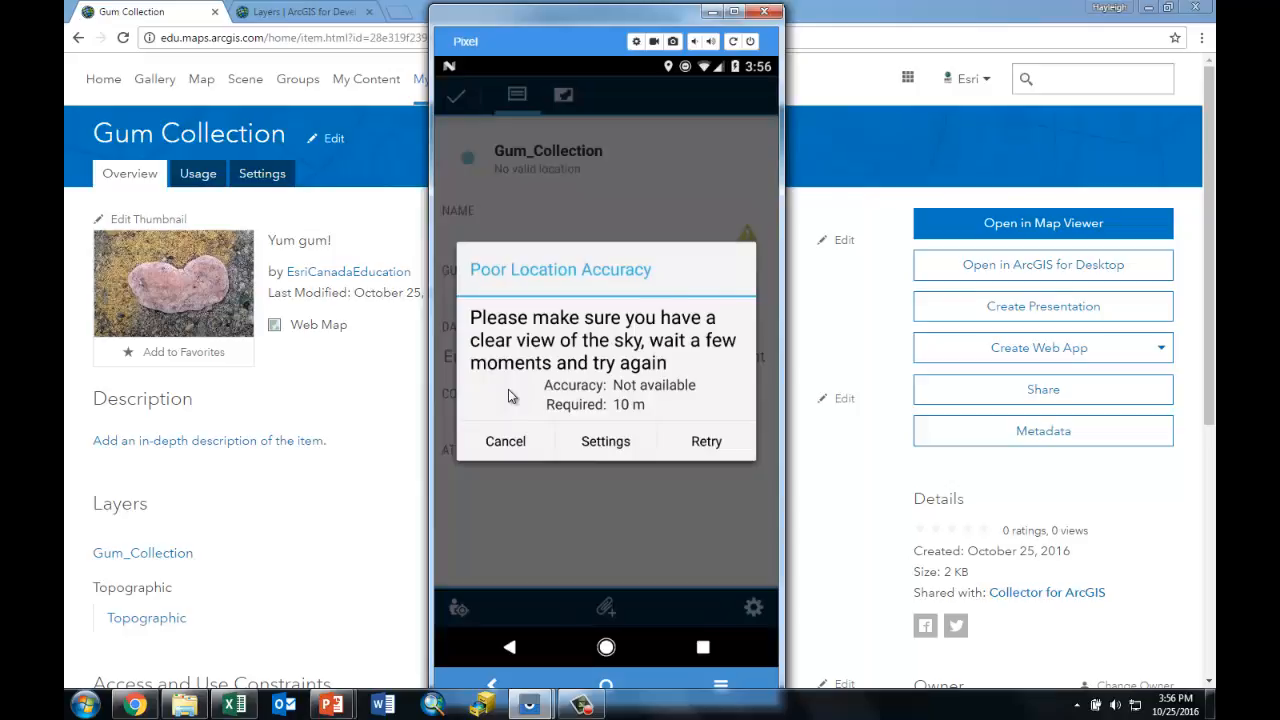
- Fill in a new Gum_Collection feature with the collector's name, gum colour red, the current date and the comment ":)"
{"action": "left_click", "coordinate": [510, 440]}
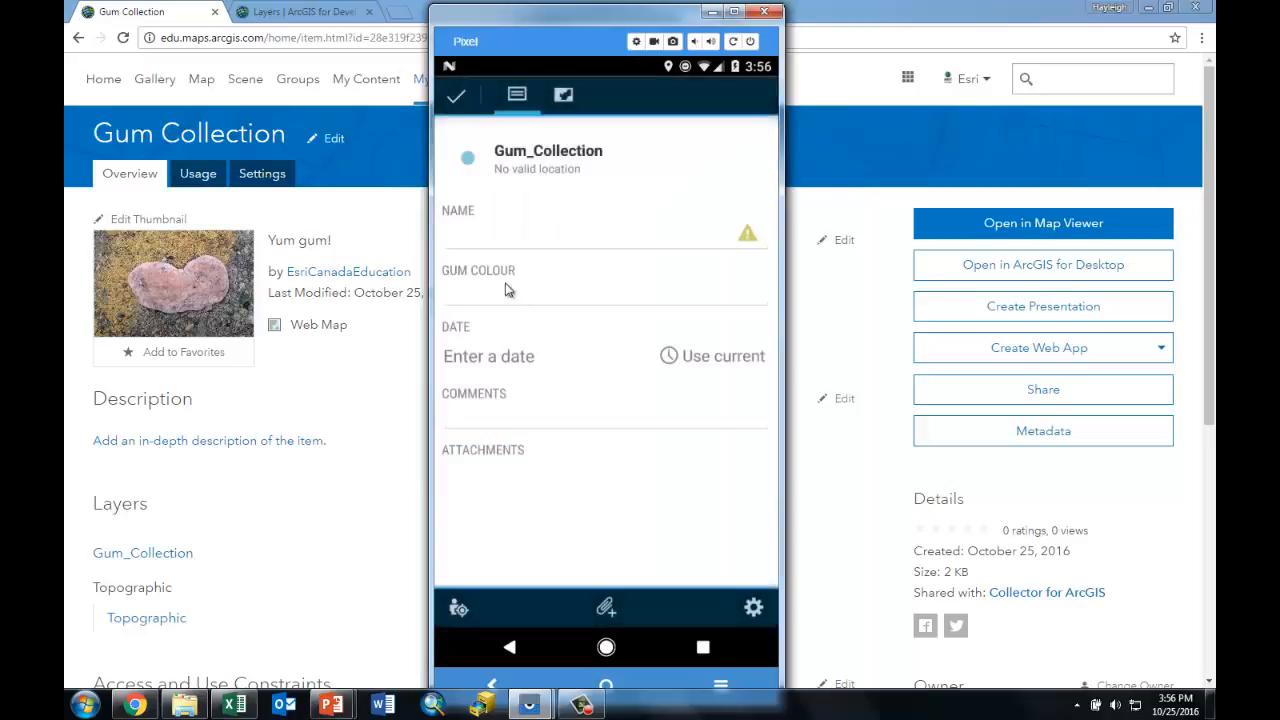
{"action": "left_click", "coordinate": [505, 244]}
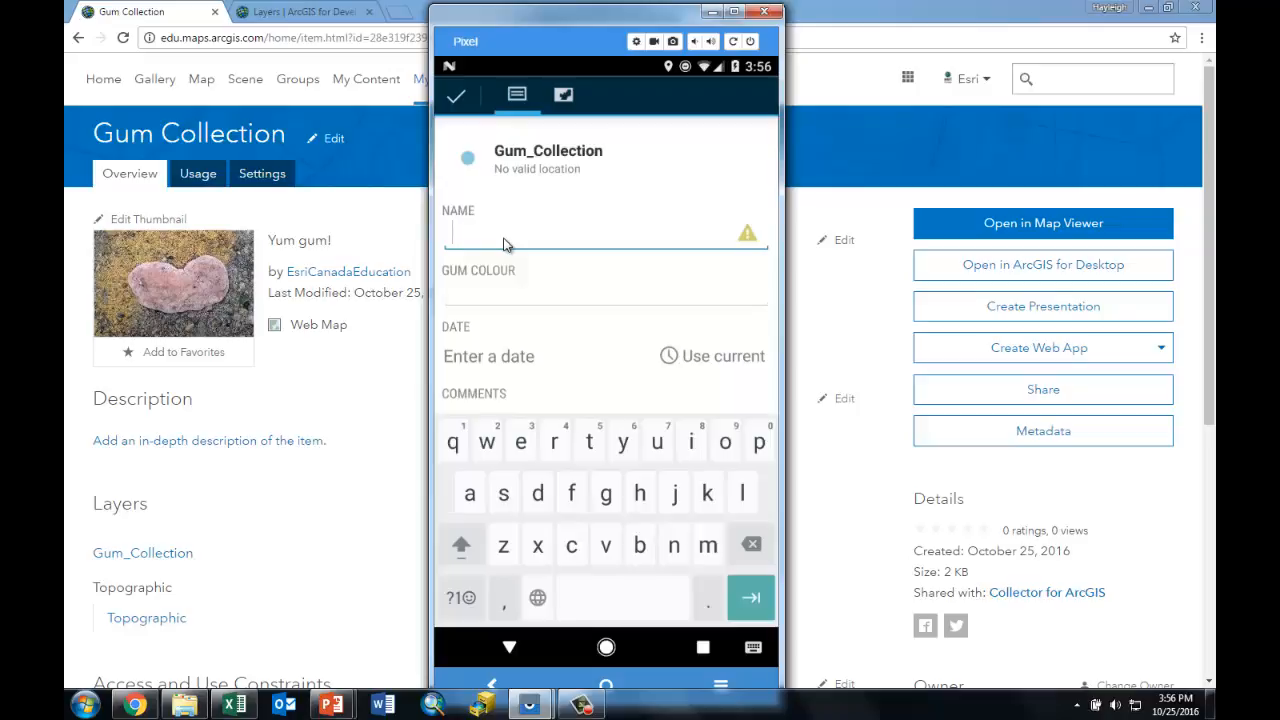
{"action": "type", "text": "hayl"}
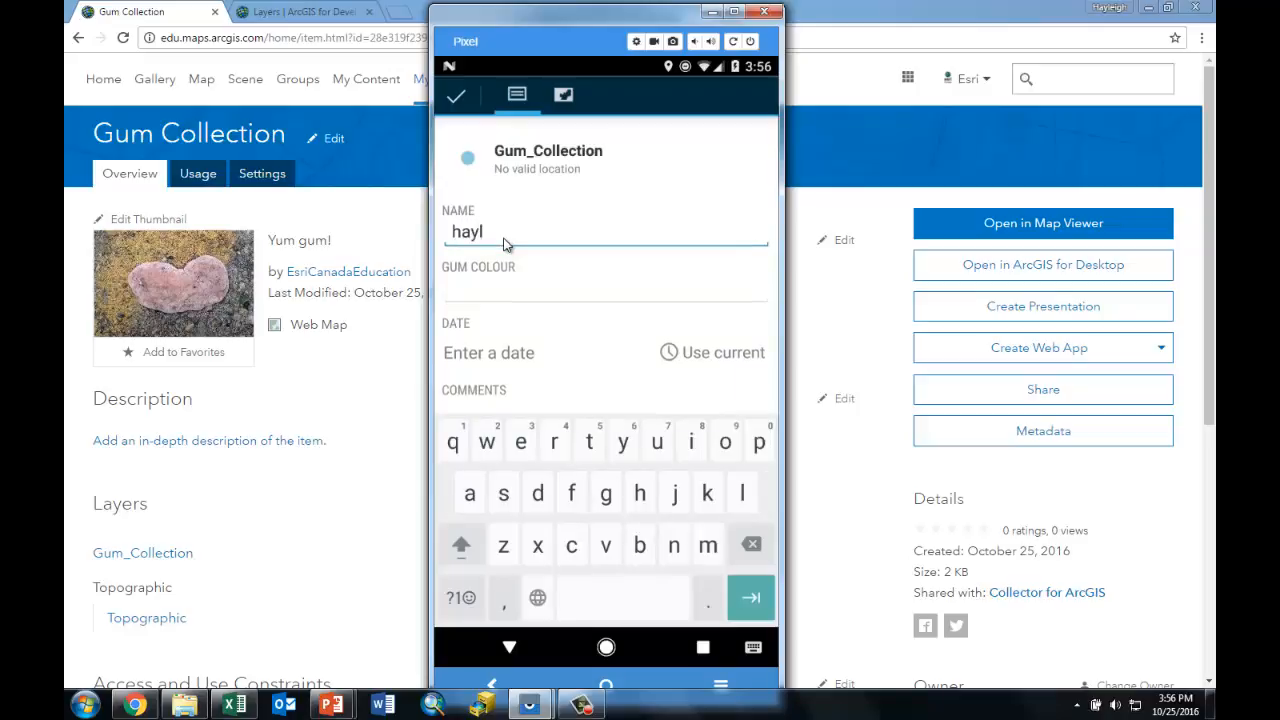
{"action": "key", "text": "Tab"}
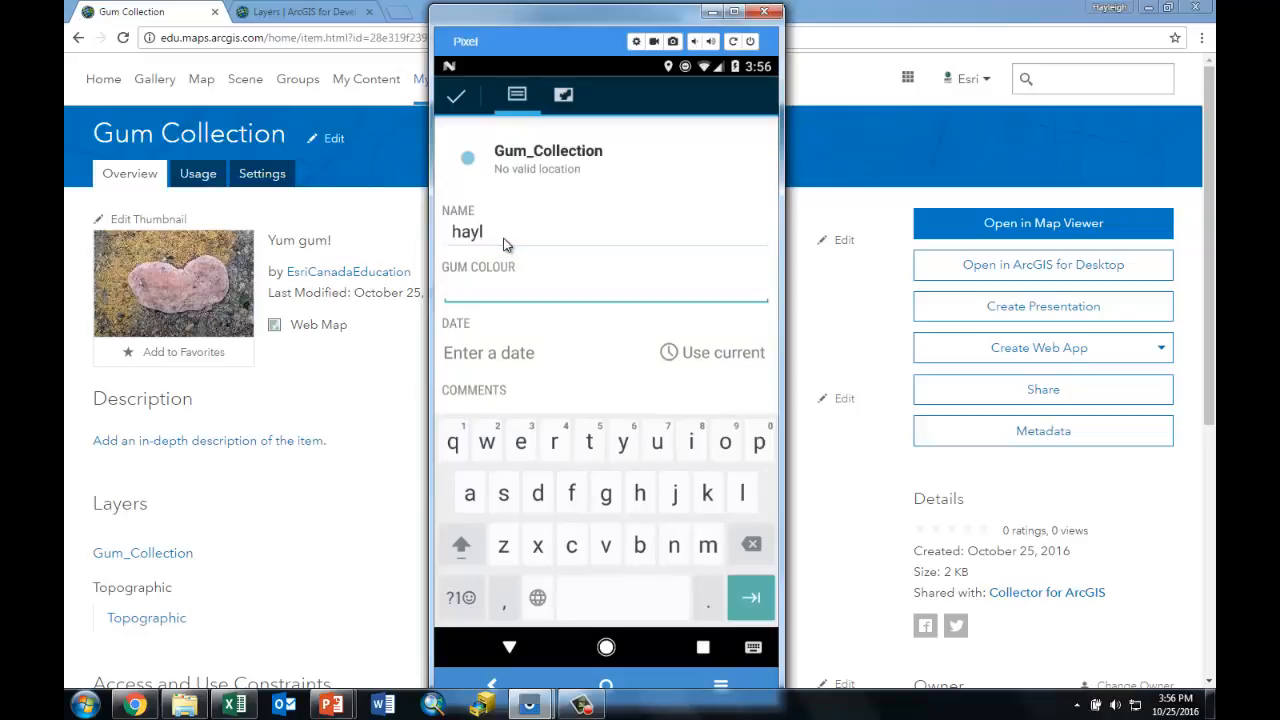
{"action": "type", "text": "red"}
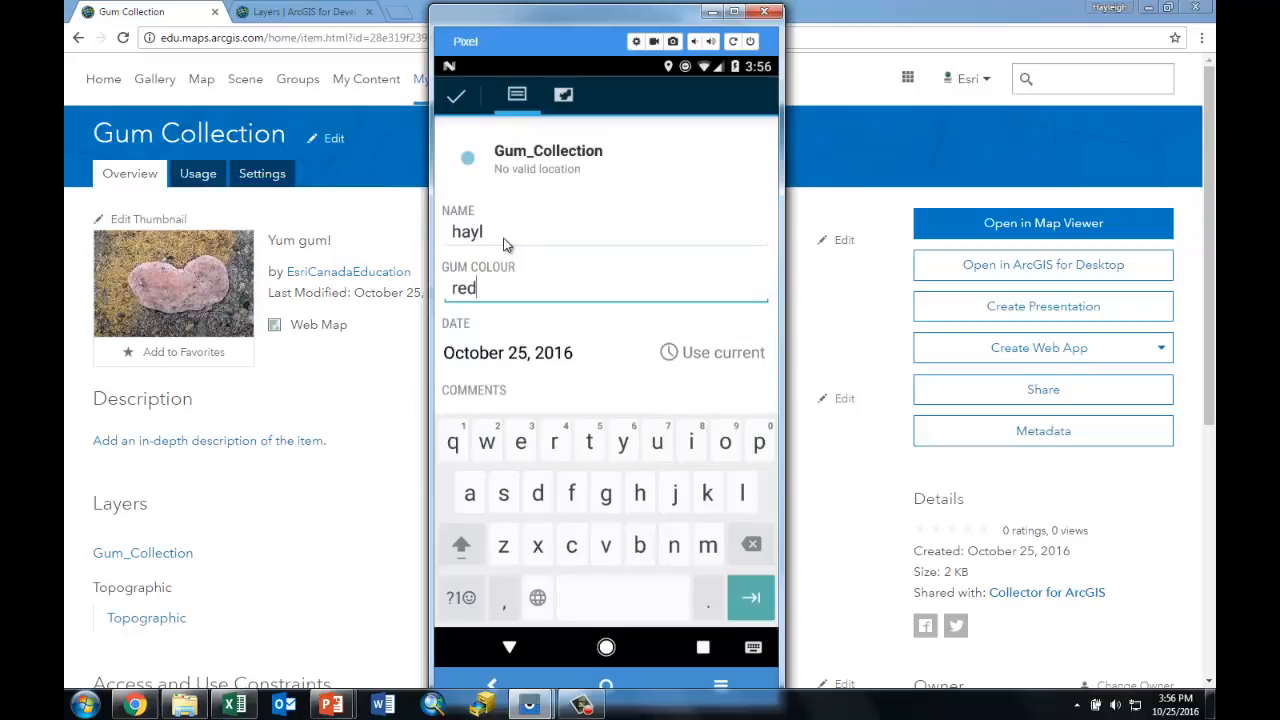
{"action": "key", "text": "Tab"}
{"action": "type", "text": ":)"}
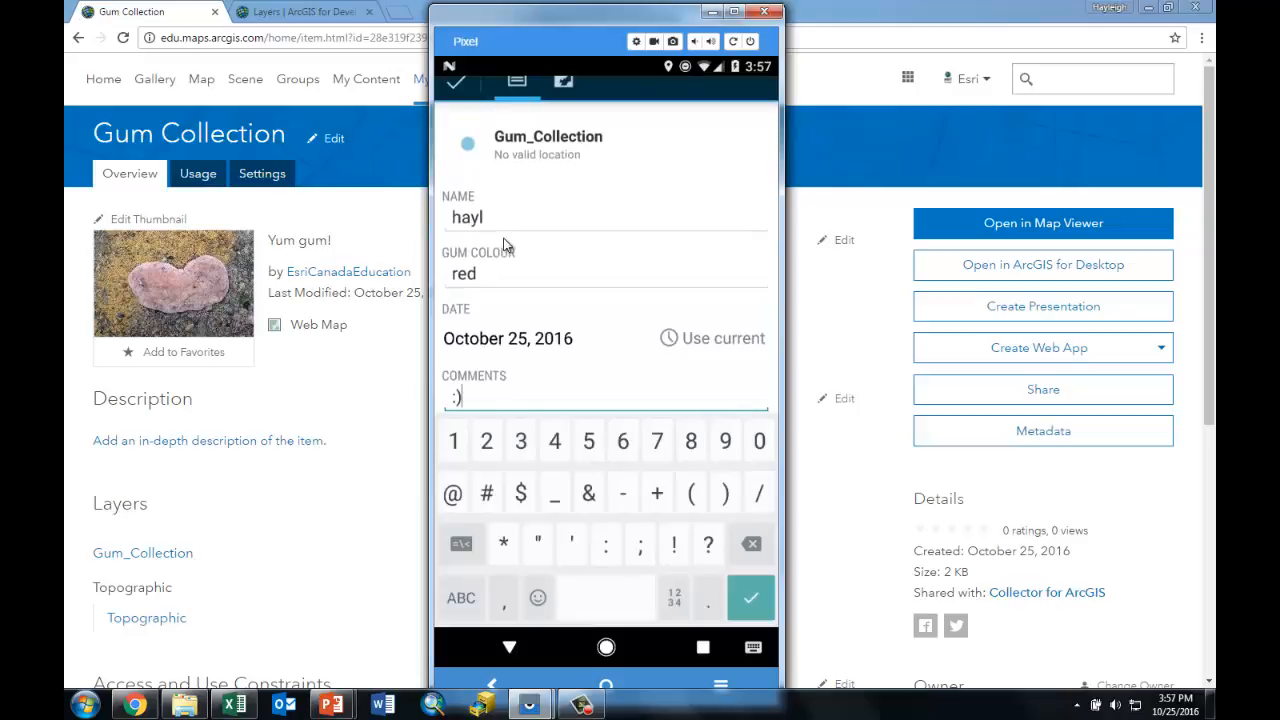
{"action": "key", "text": "Escape"}
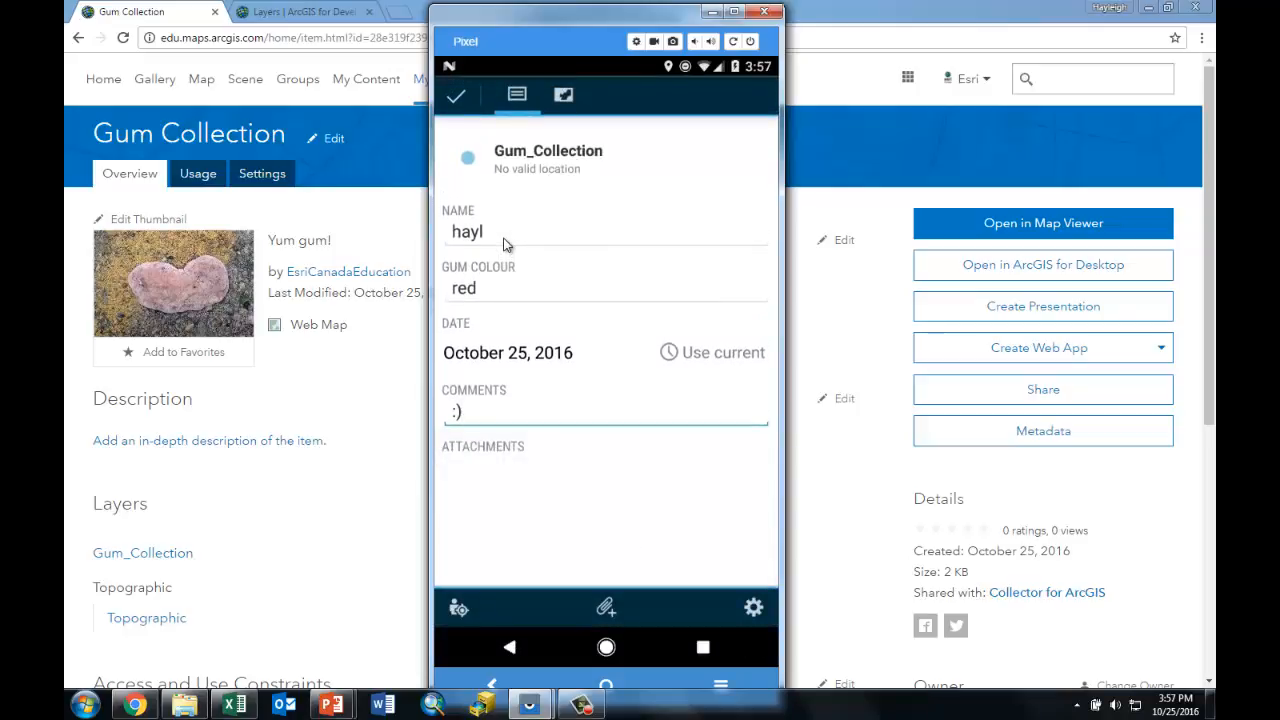
- Attach a camera photo to the new gum feature and submit the feature to the map
{"action": "key", "text": "Tab"}
{"action": "key", "text": "Return"}
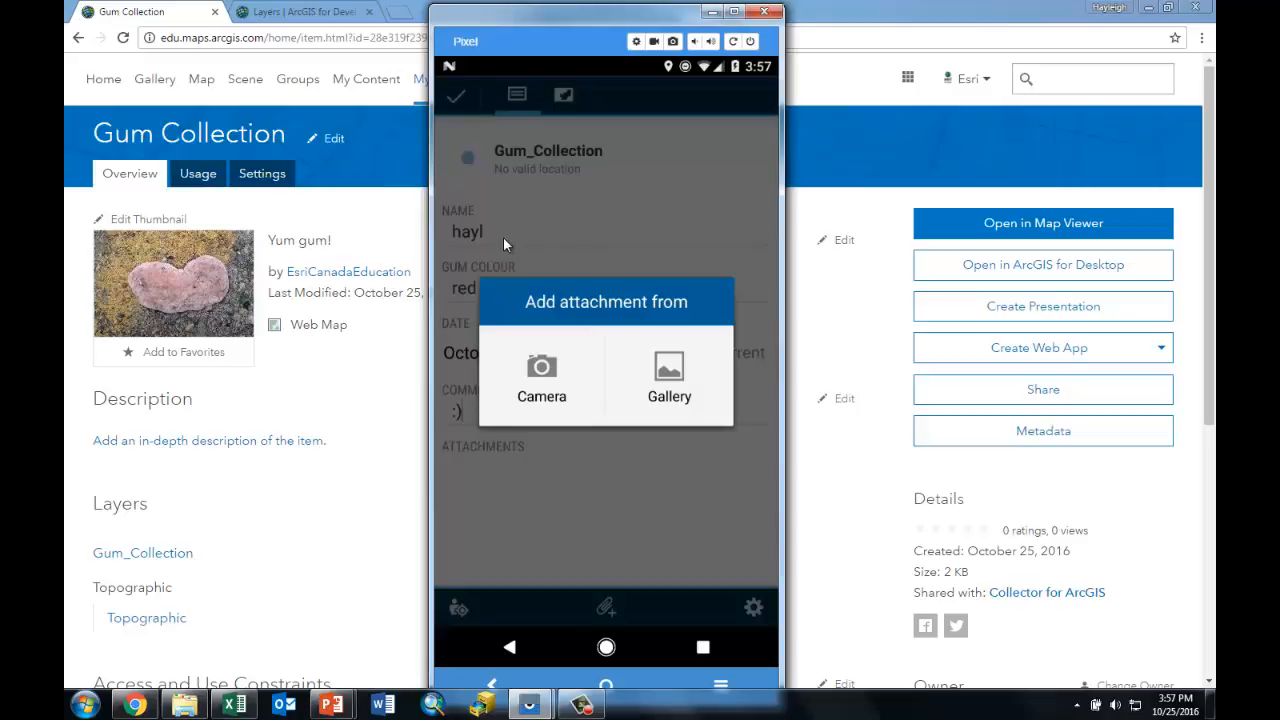
{"action": "key", "text": "Return"}
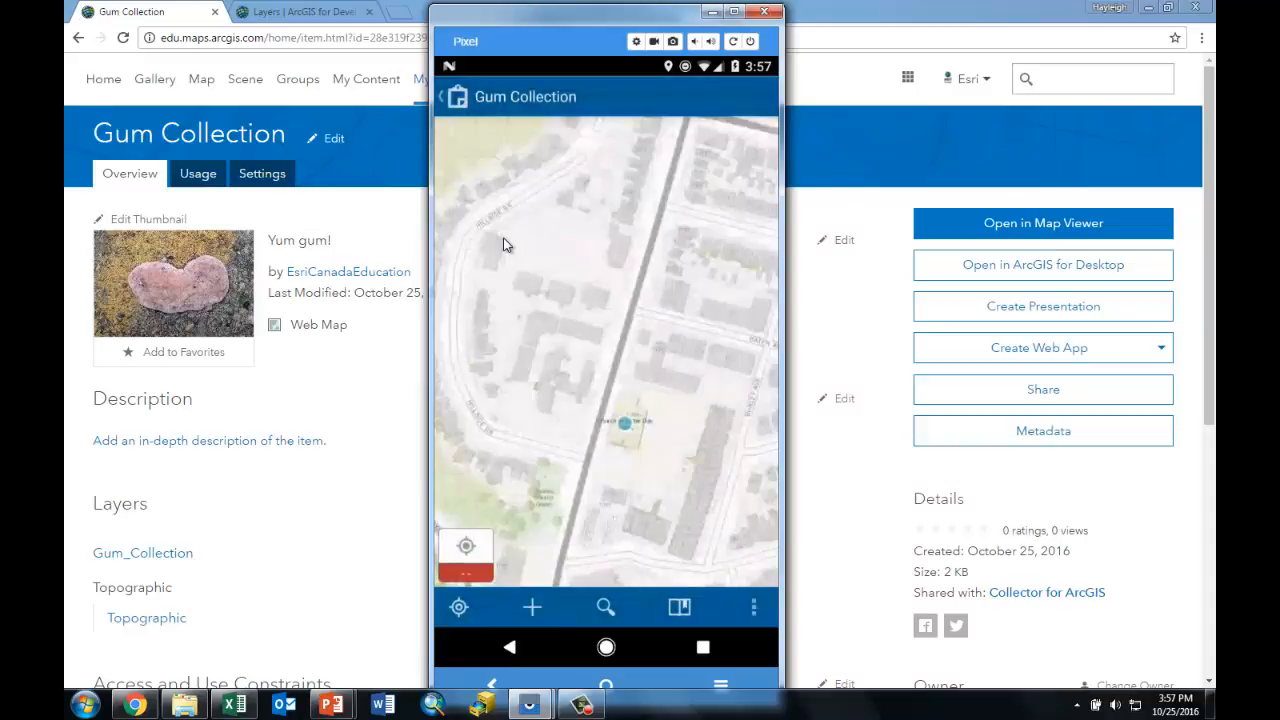
{"action": "scroll", "coordinate": [504, 245], "scroll_direction": "down", "scroll_amount": 3}
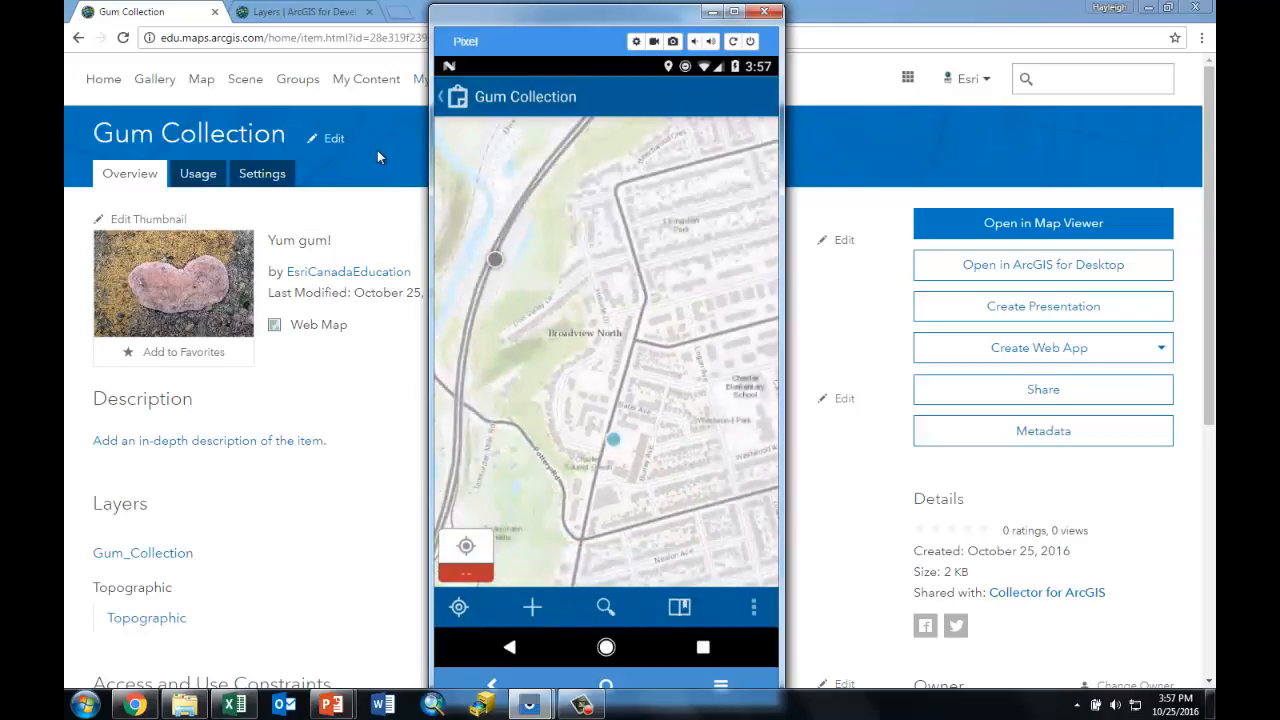
- Open the Gum Collection web map in Map Viewer on the computer and inspect the new point's attributes and attached photo
{"action": "left_click", "coordinate": [160, 9]}
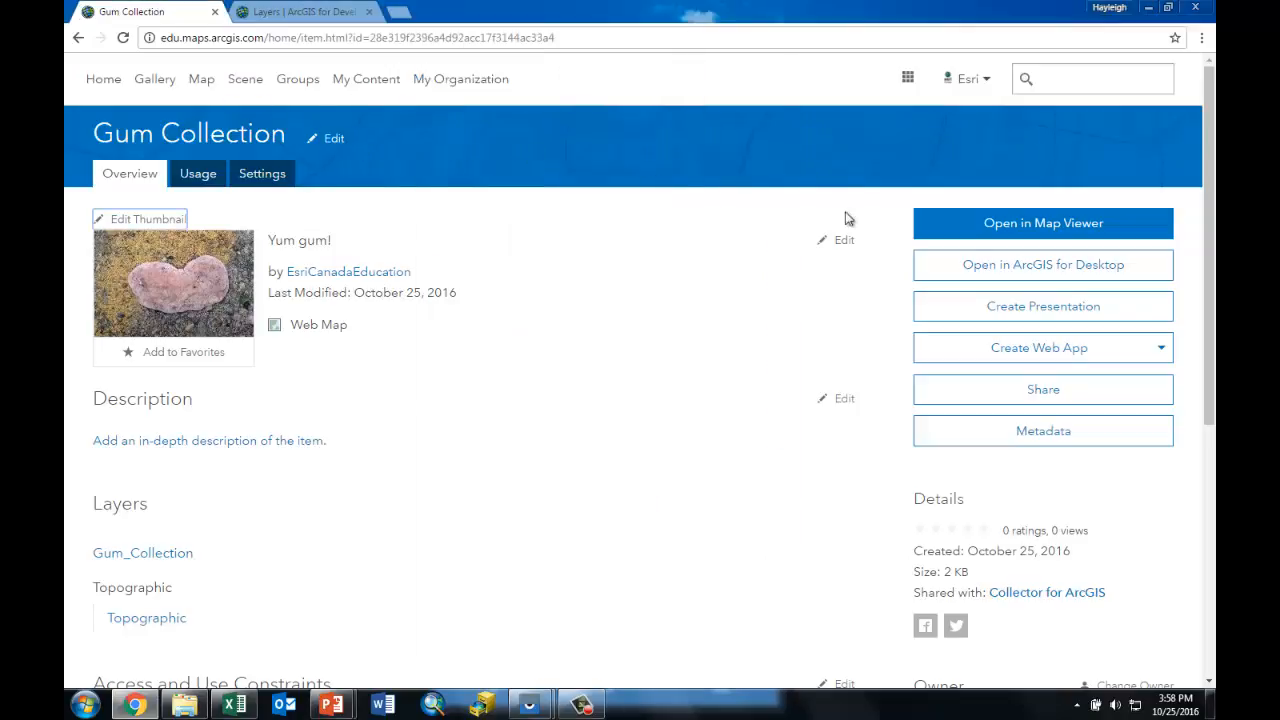
{"action": "left_click", "coordinate": [971, 221]}
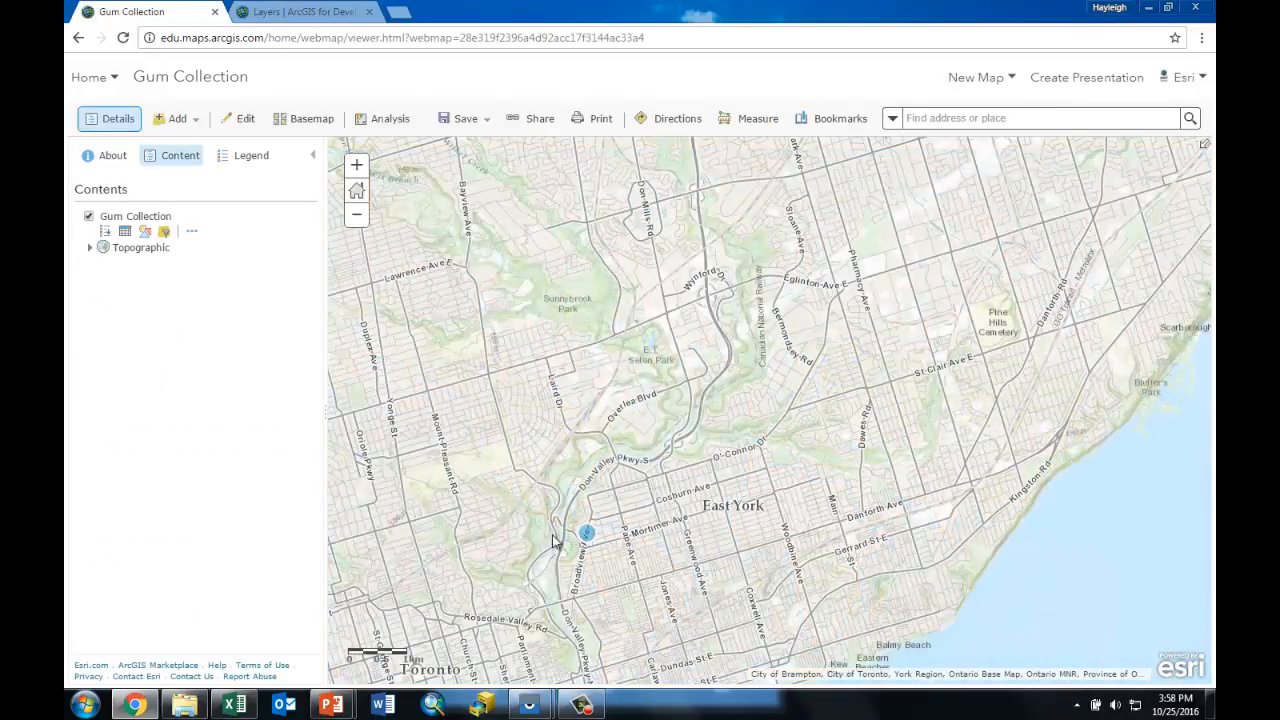
{"action": "left_click", "coordinate": [585, 533]}
{"action": "left_click_drag", "start_coordinate": [520, 563], "coordinate": [420, 410]}
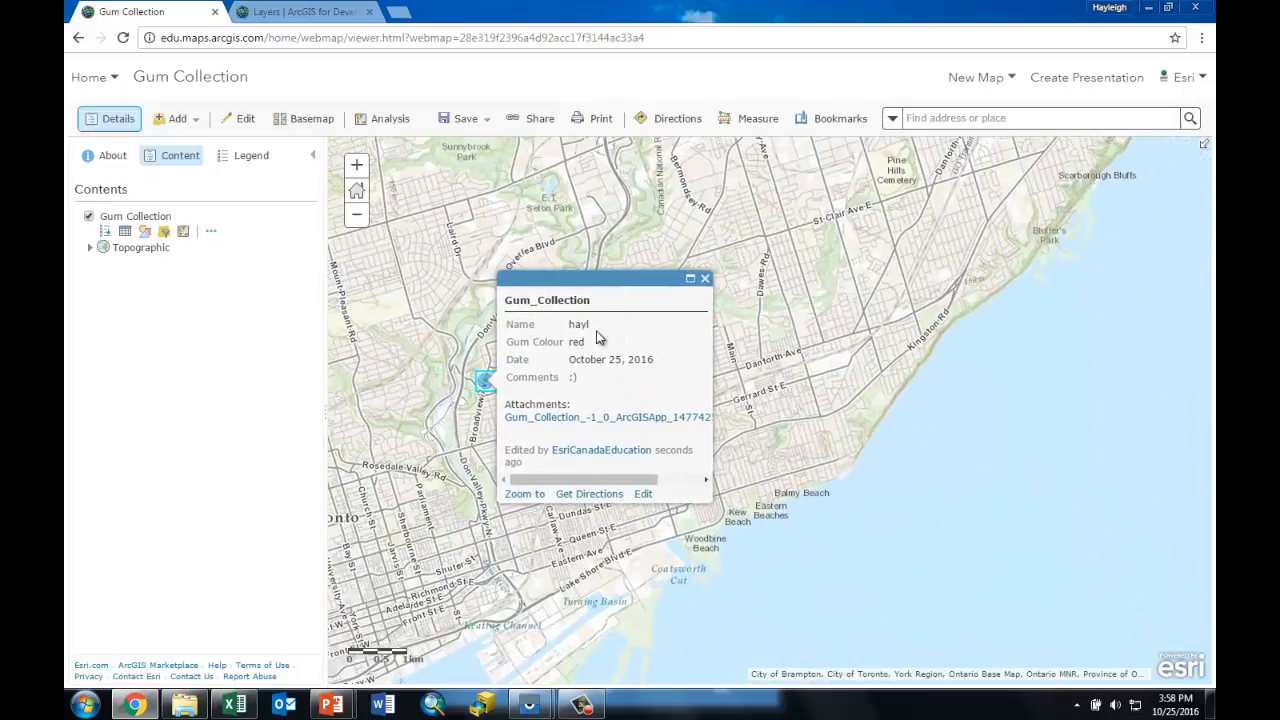
{"action": "left_click", "coordinate": [597, 419]}
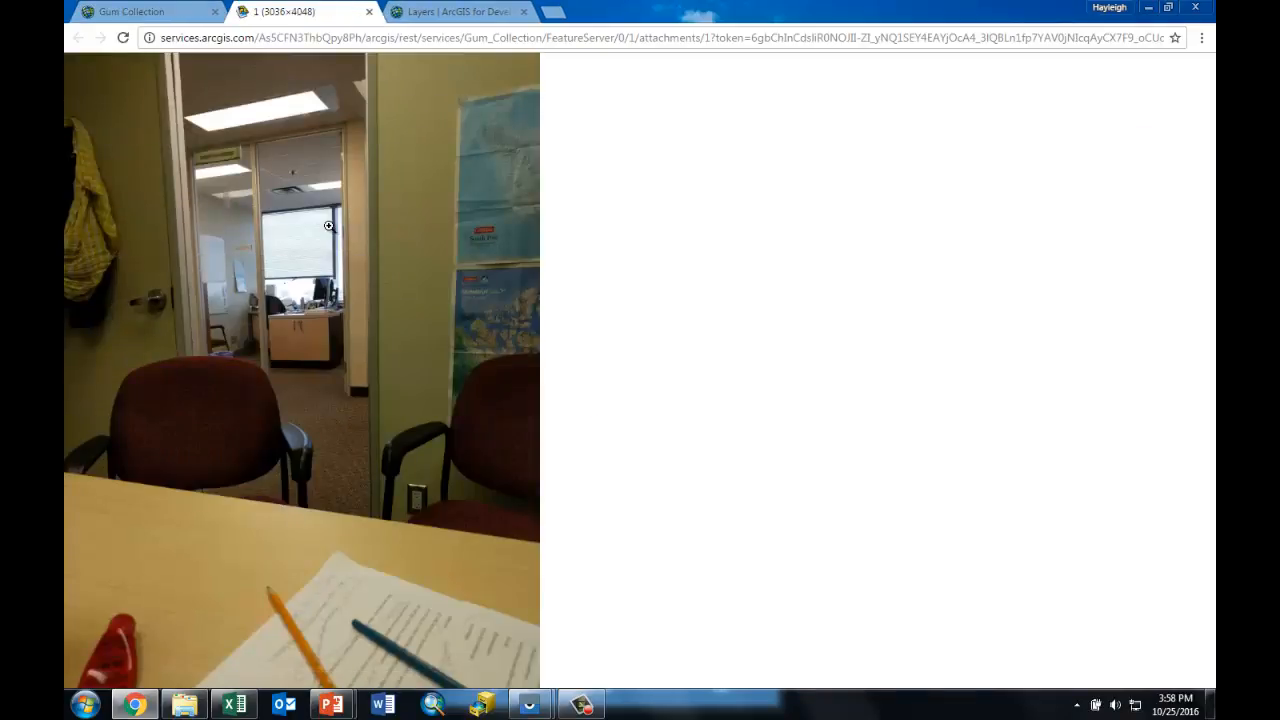
{"action": "left_click", "coordinate": [369, 11]}
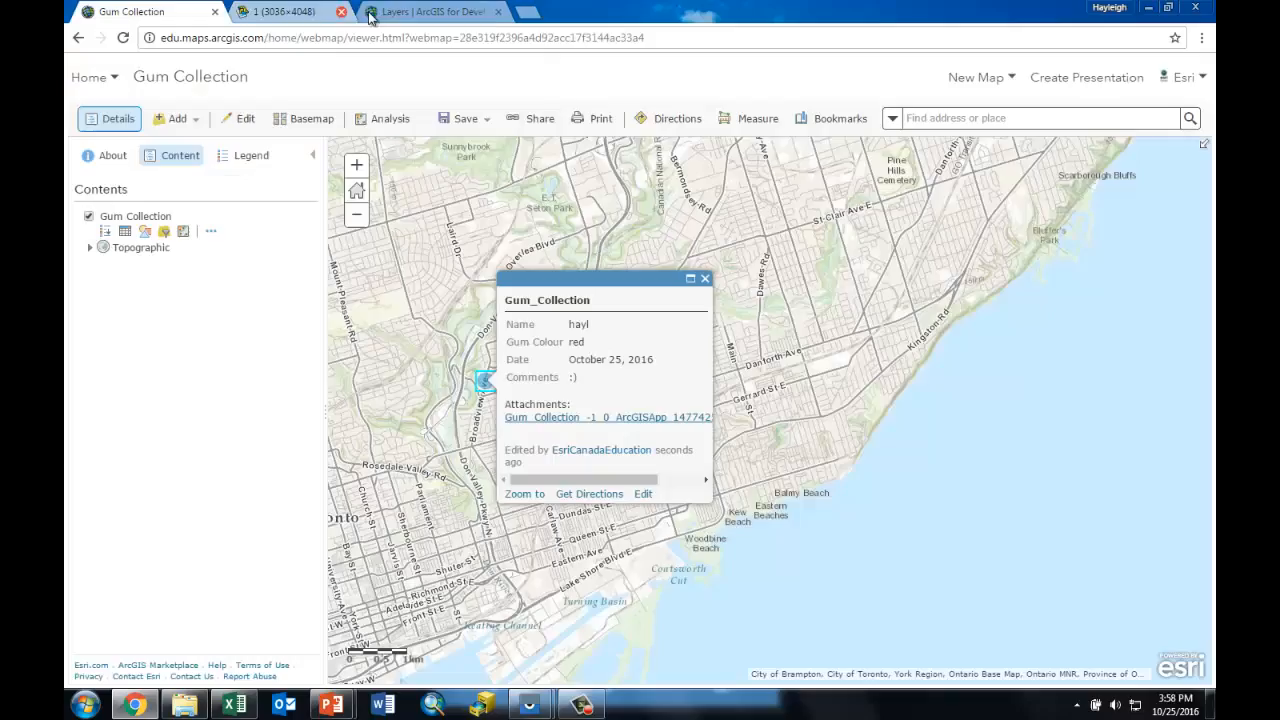
- Edit the collected point's Name to the collector's full first name and finish editing the web map
{"action": "left_click", "coordinate": [643, 495]}
{"action": "double_click", "coordinate": [673, 295]}
{"action": "type", "text": "hayl"}
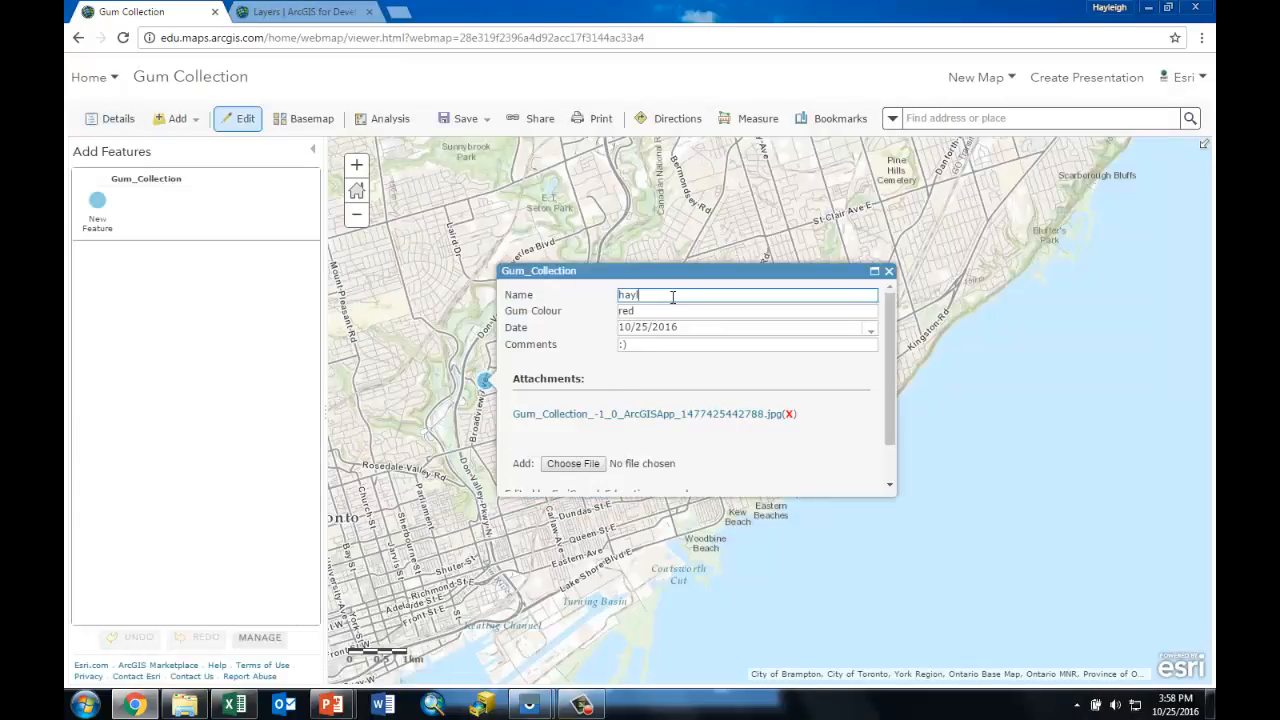
{"action": "type", "text": "eigh"}
{"action": "scroll", "coordinate": [673, 397], "scroll_direction": "down", "scroll_amount": 3}
{"action": "left_click", "coordinate": [610, 468]}
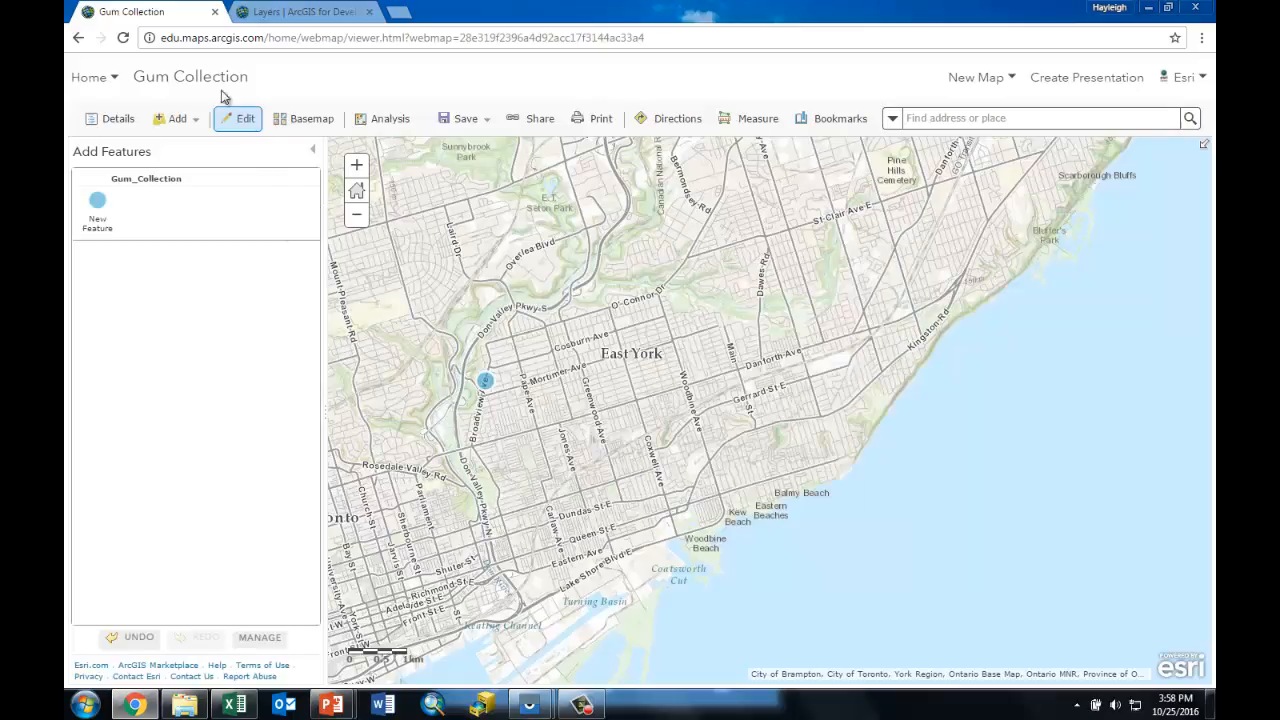
{"action": "left_click", "coordinate": [238, 118]}
- Return to Collector on the mirrored phone and download the Gum Collection map with a work area around East York
{"action": "mouse_move", "coordinate": [530, 706]}
{"action": "left_click", "coordinate": [610, 610]}
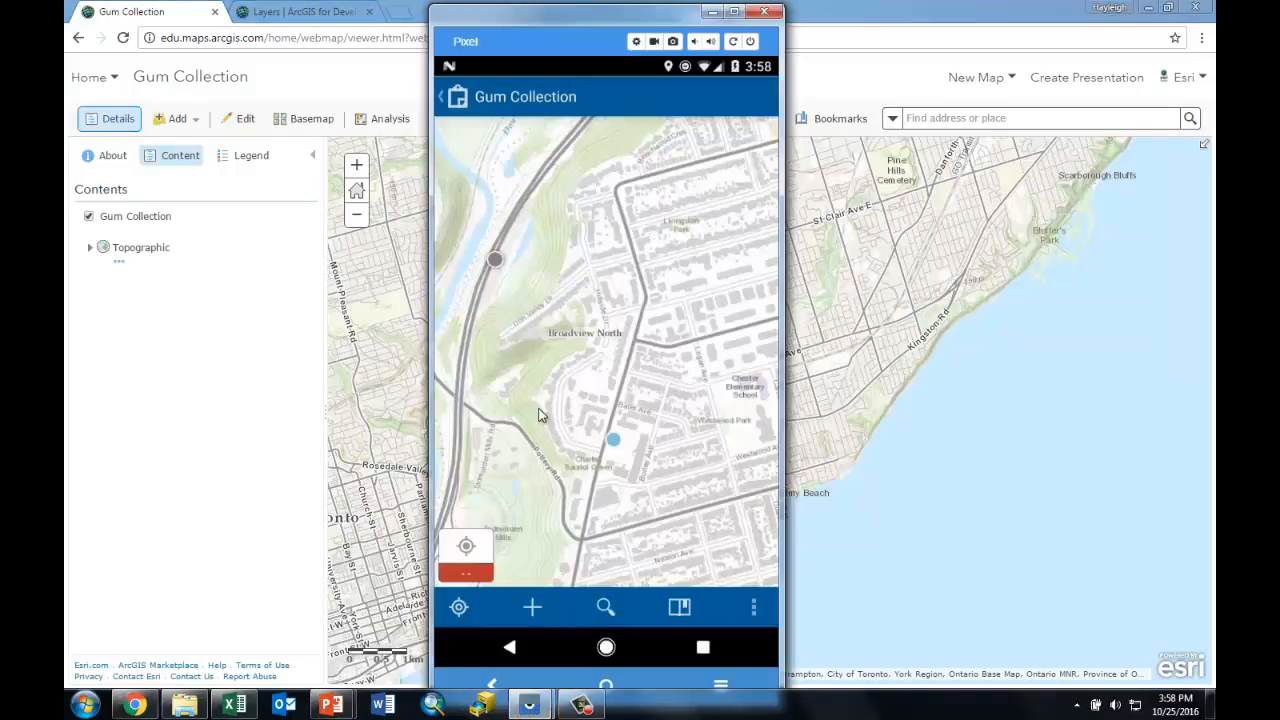
{"action": "key", "text": "Escape"}
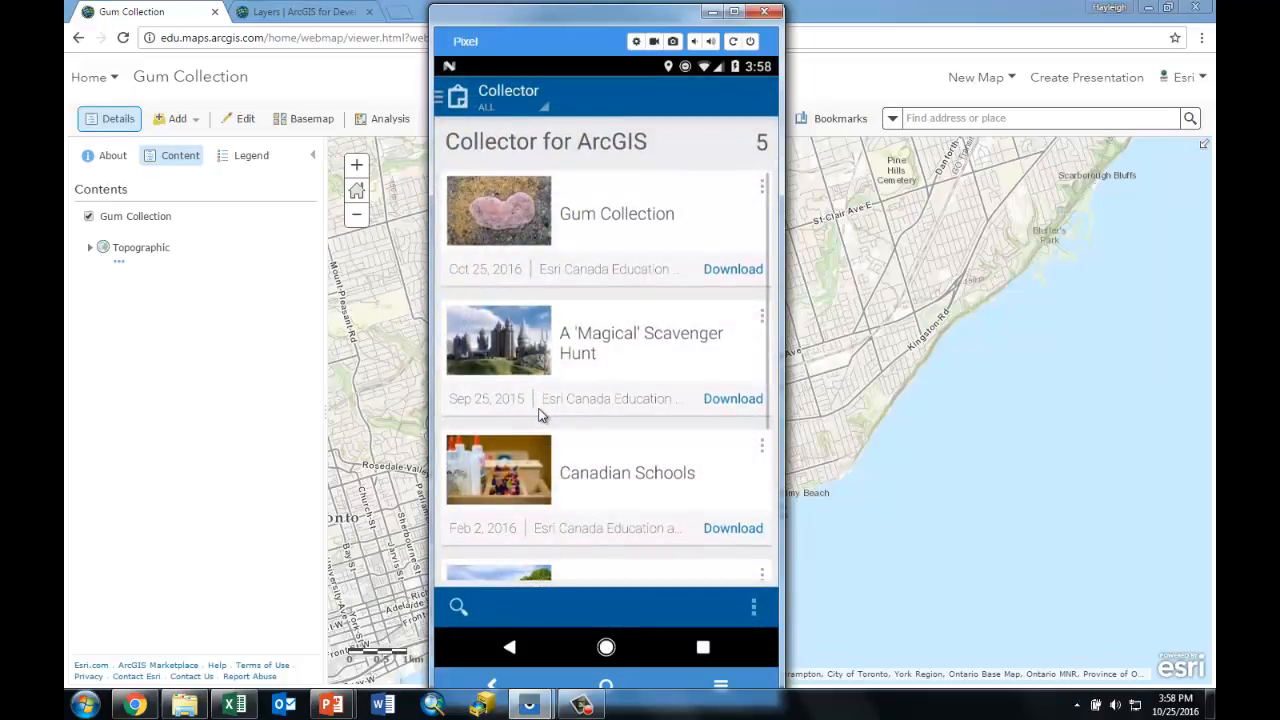
{"action": "left_click", "coordinate": [540, 415]}
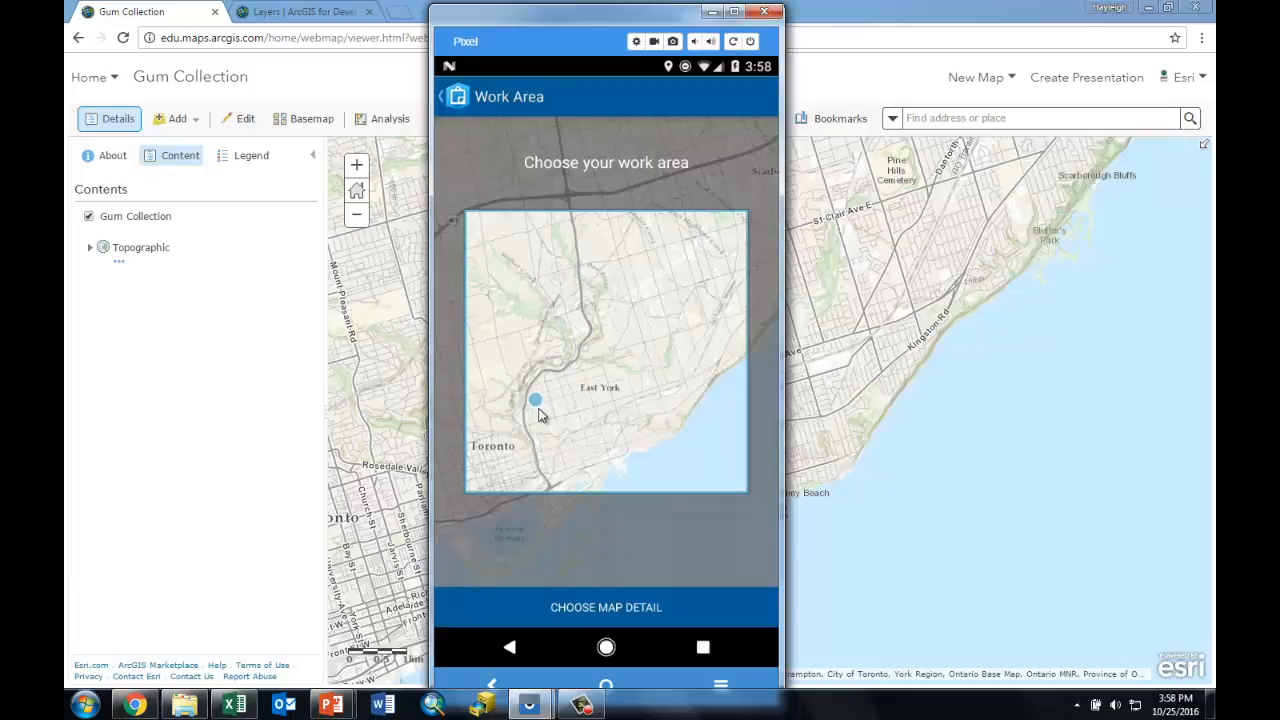
{"action": "double_click", "coordinate": [540, 415]}
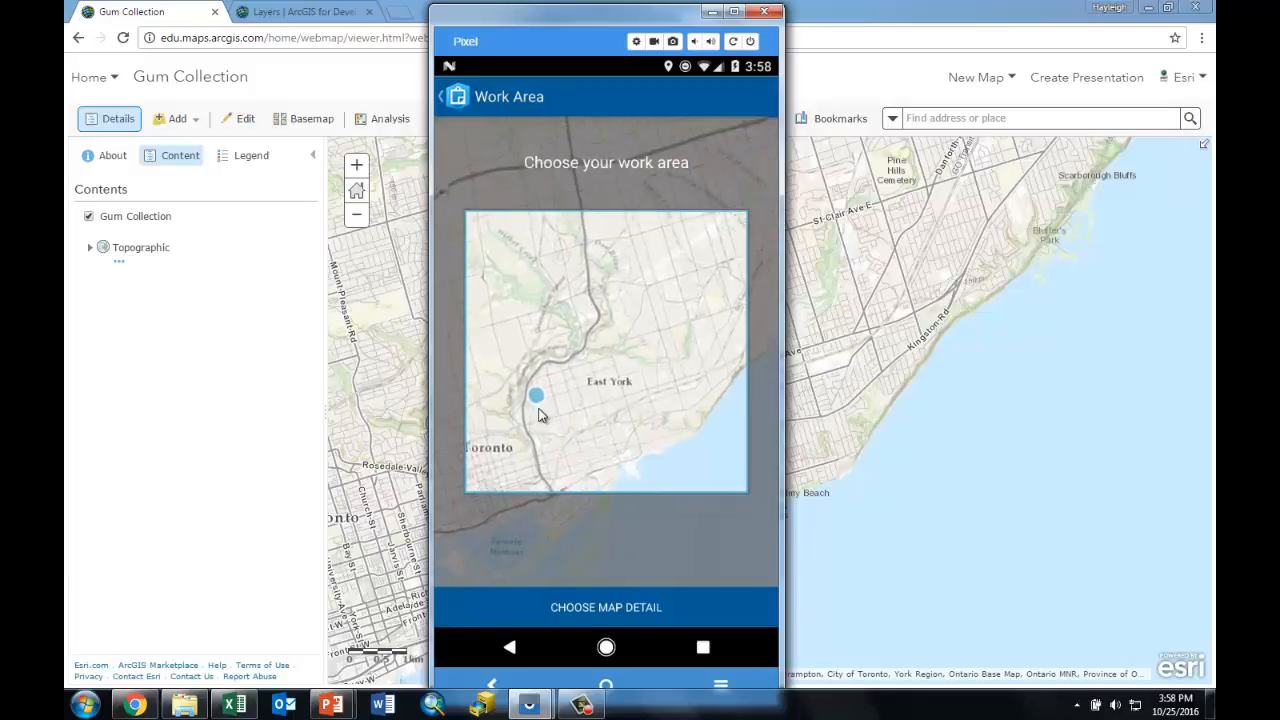
{"action": "double_click", "coordinate": [540, 415]}
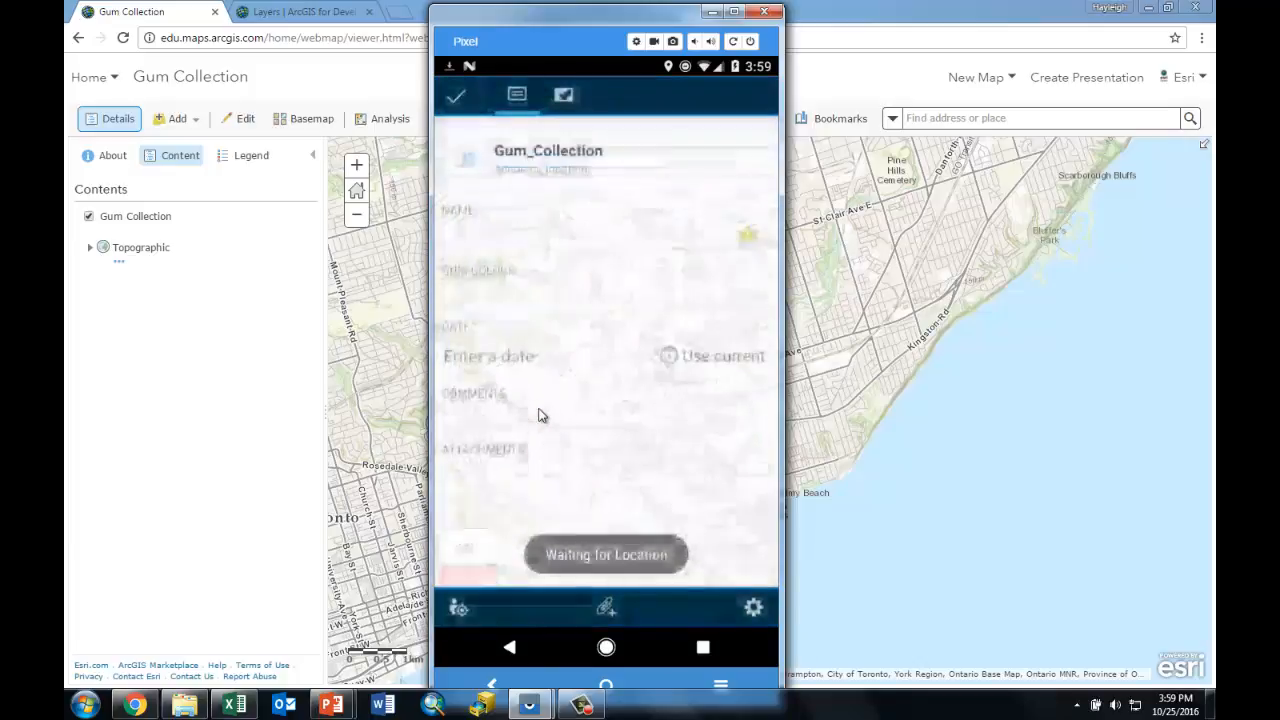
- Fill in the offline gum feature with Name darth vader, Gum Colour black, the current date and Comments yum
{"action": "type", "text": "d"}
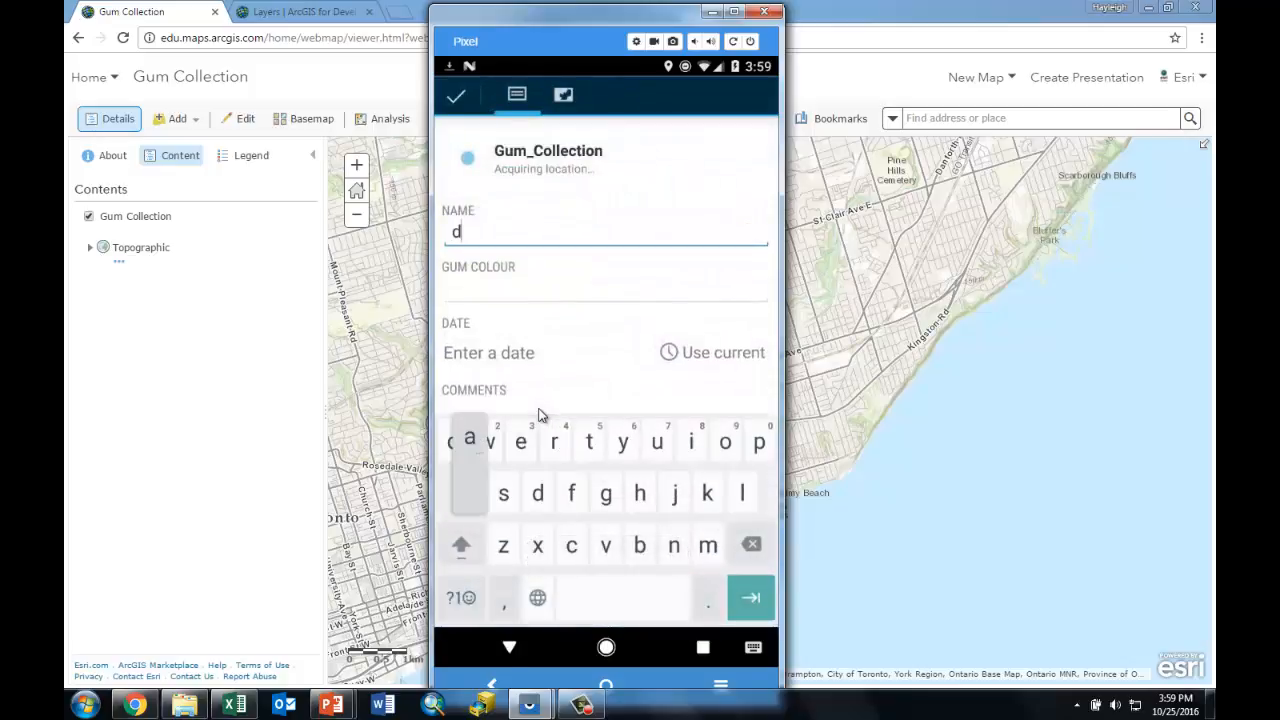
{"action": "type", "text": "arth vader"}
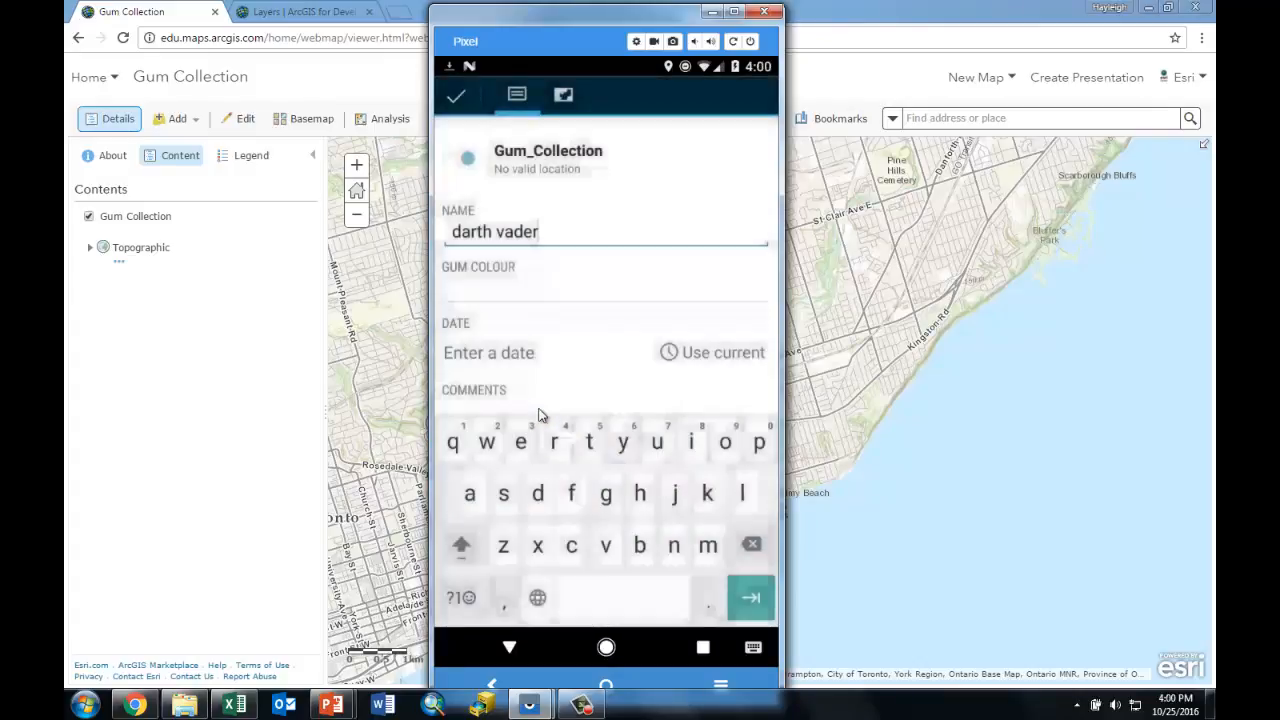
{"action": "type", "text": "black"}
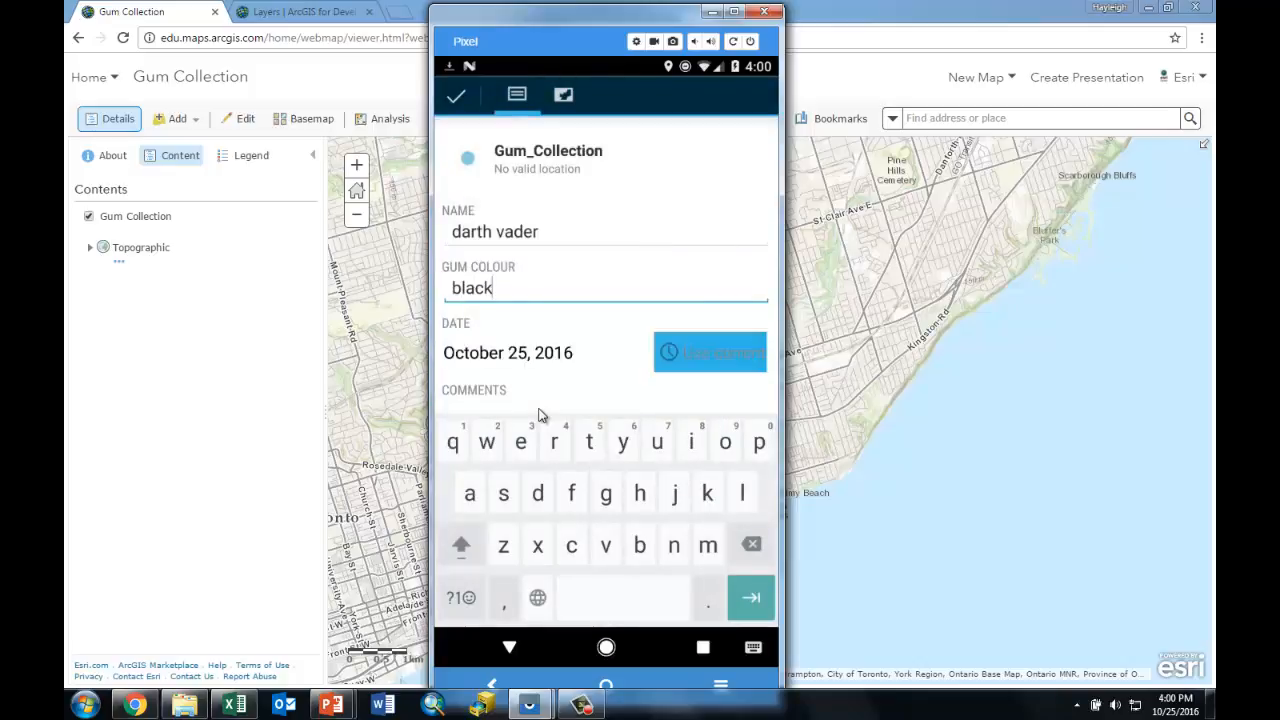
{"action": "left_click", "coordinate": [538, 415]}
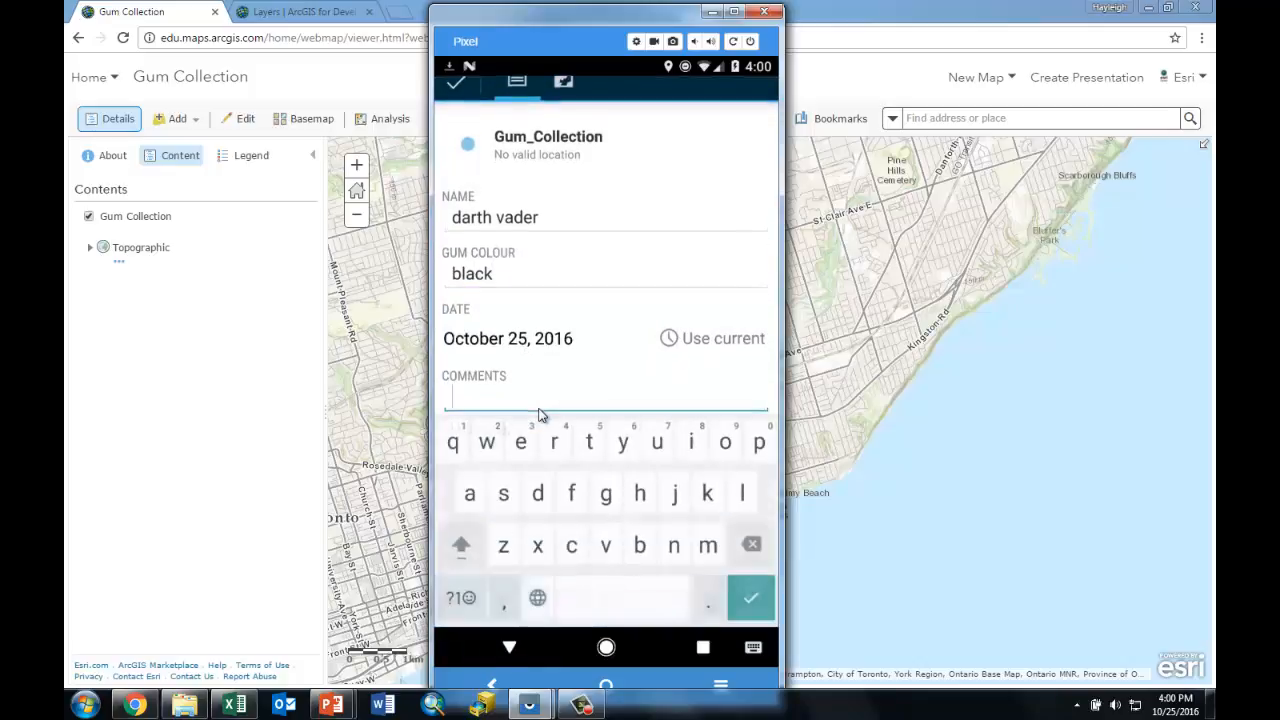
{"action": "type", "text": "yum"}
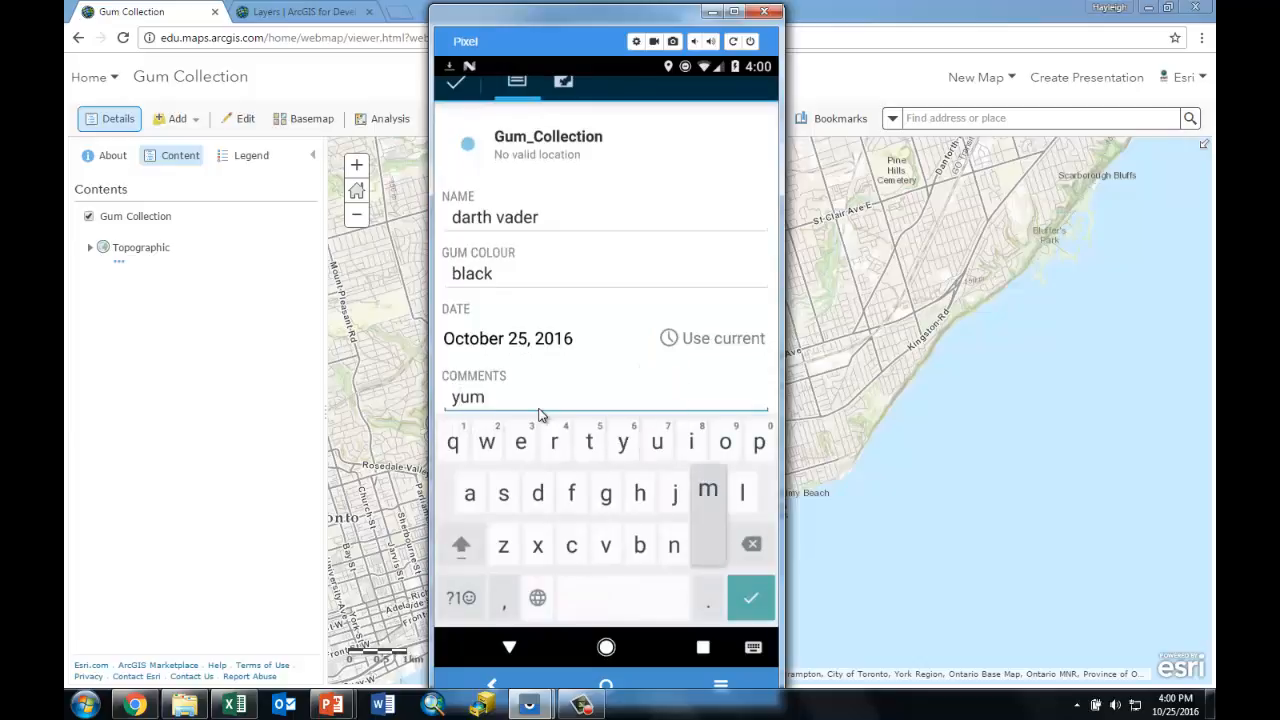
- Attach a camera photo to the offline gum feature and submit it to be stored on the device
{"action": "key", "text": "Return"}
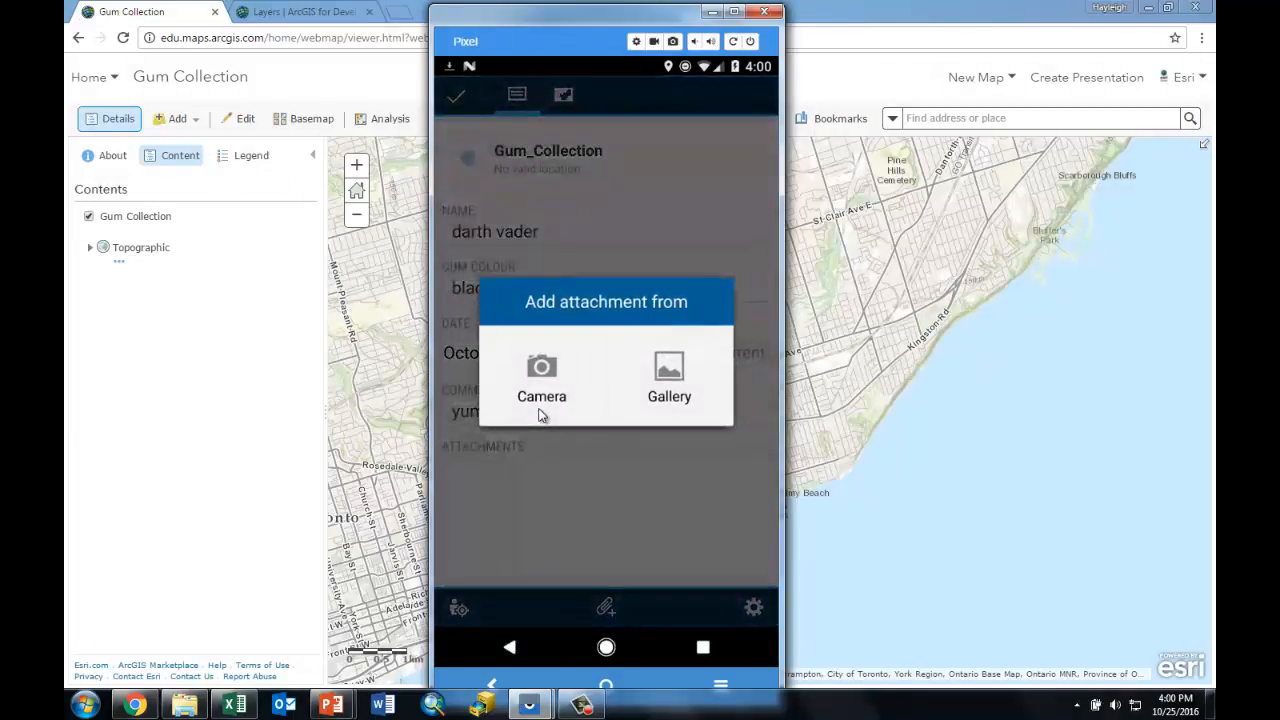
{"action": "left_click", "coordinate": [540, 410]}
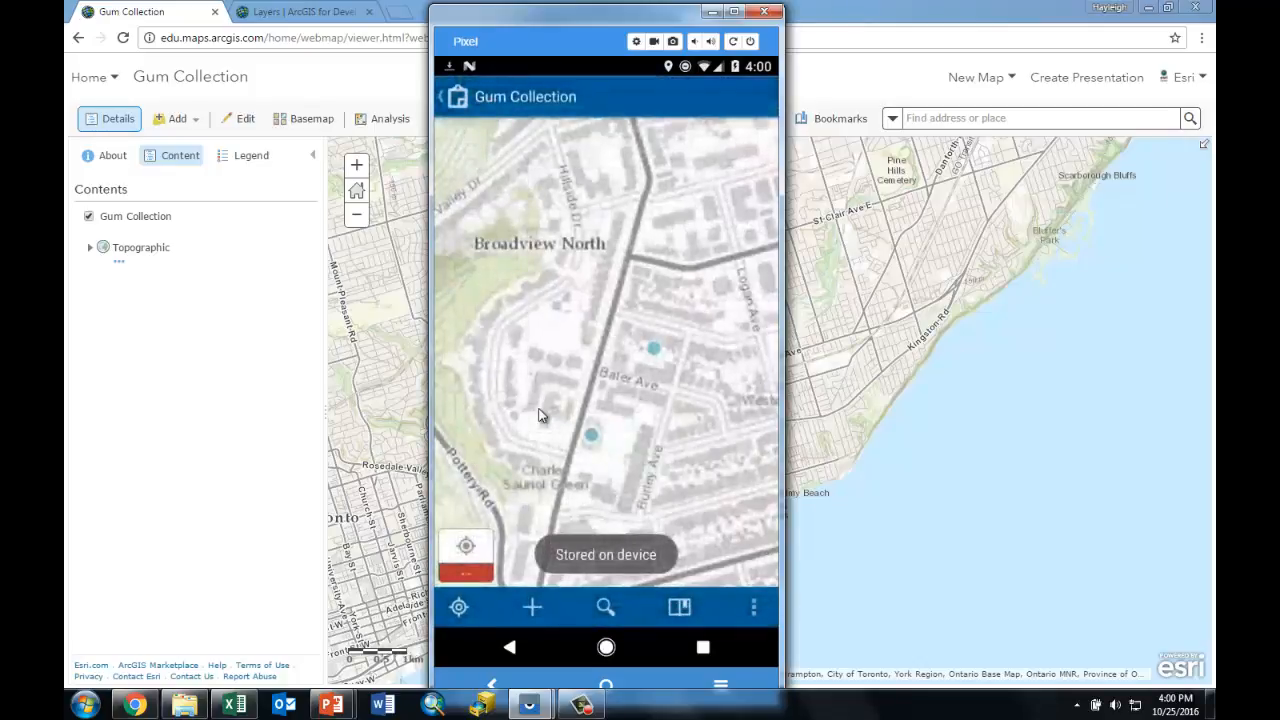
{"action": "key", "text": "Escape"}
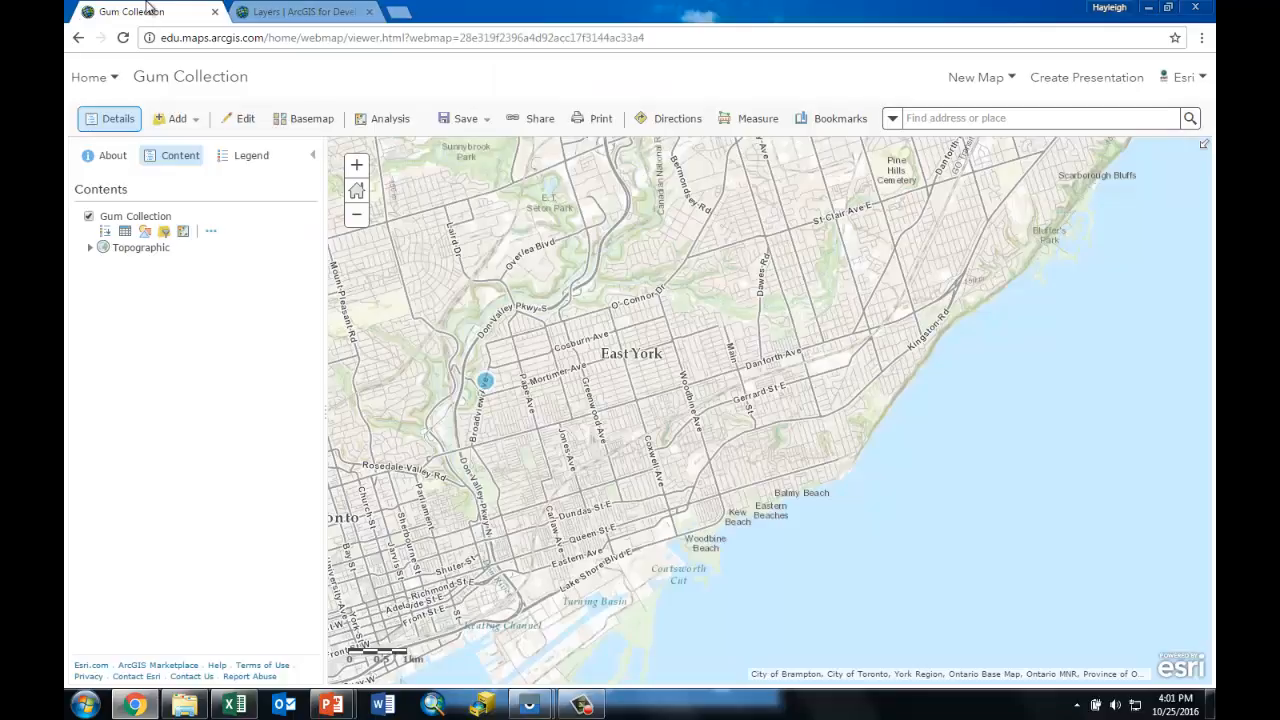
- Reload the Gum Collection web map on the computer and inspect the attributes of both gum points near Broadview Ave
{"action": "left_click", "coordinate": [123, 37]}
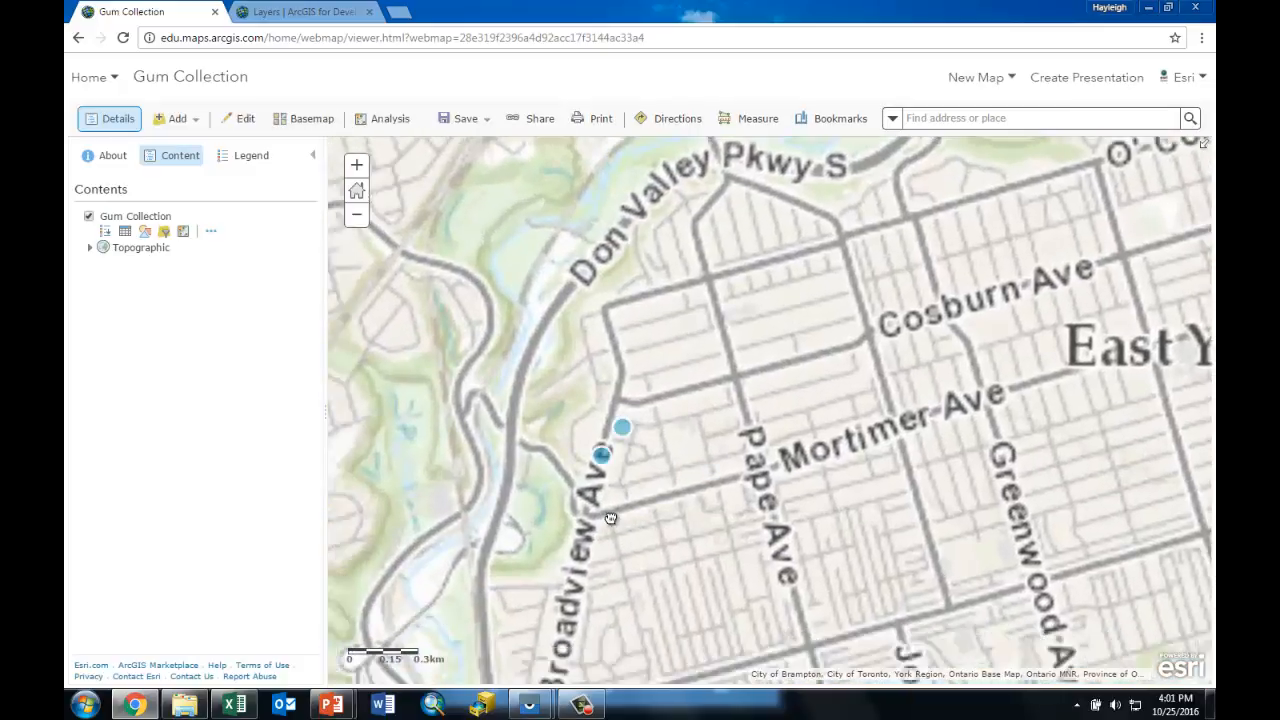
{"action": "left_click", "coordinate": [623, 416]}
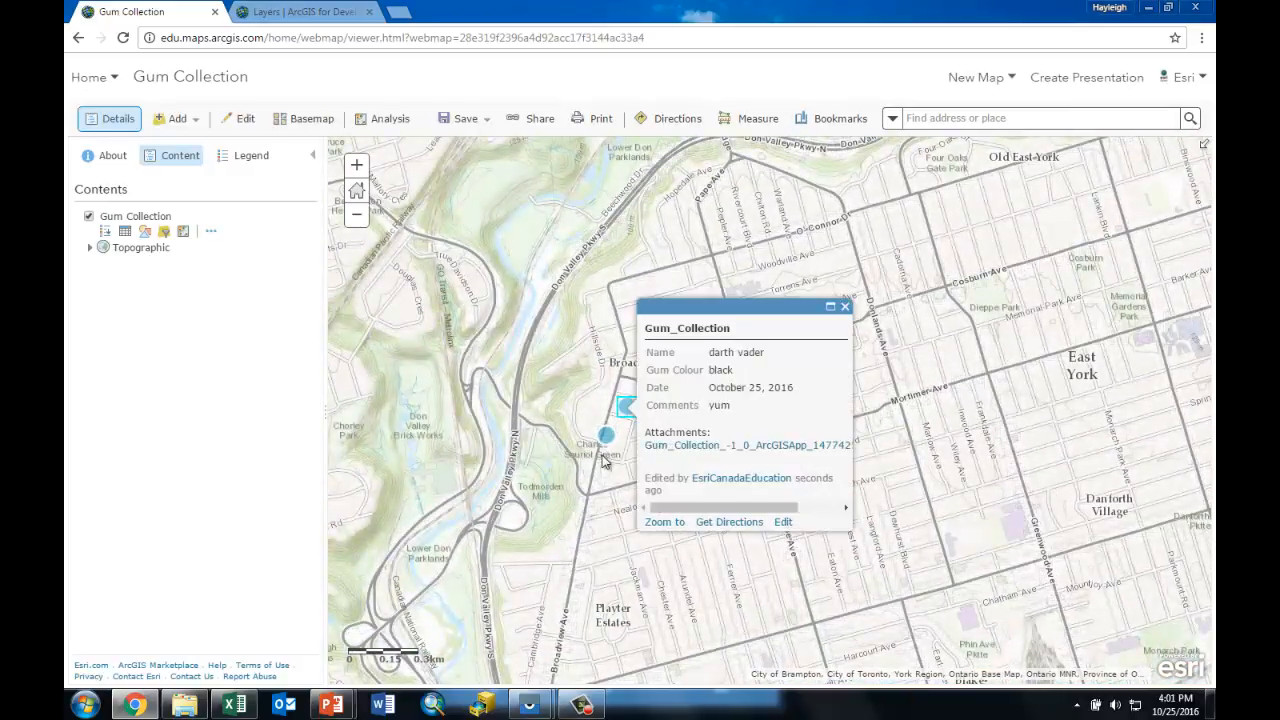
{"action": "left_click", "coordinate": [607, 438]}
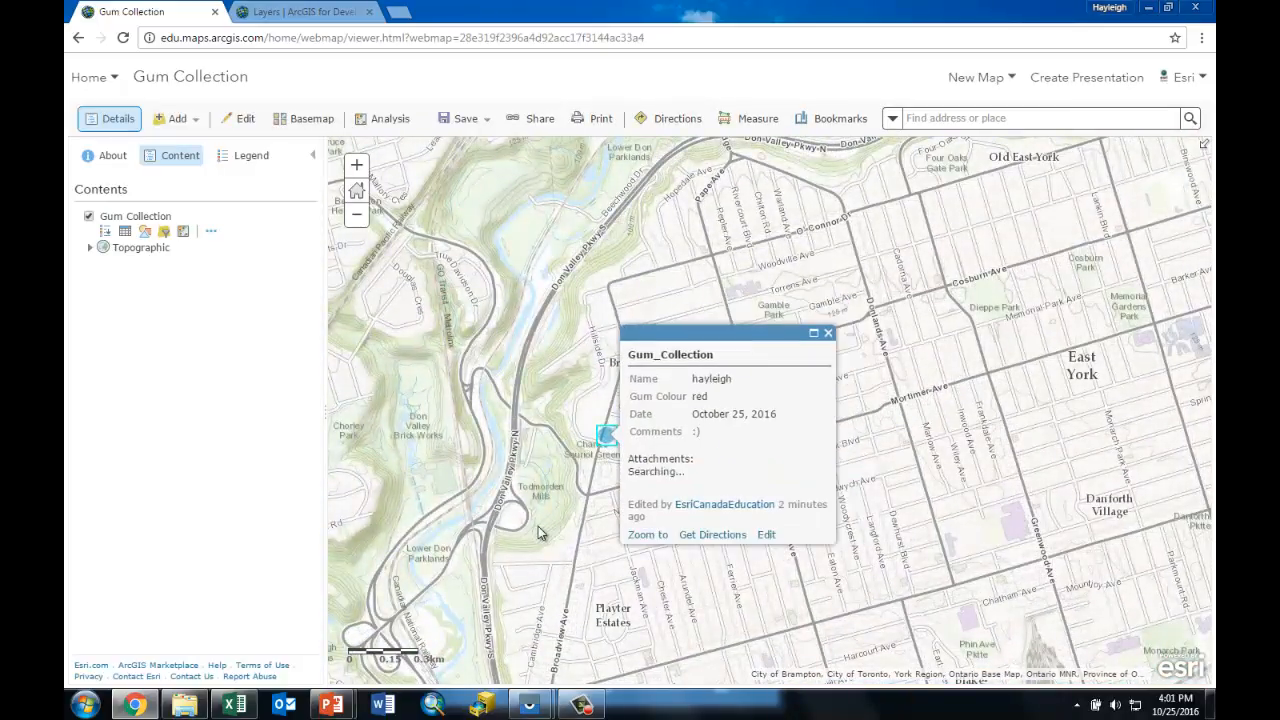
{"action": "left_click", "coordinate": [830, 336]}
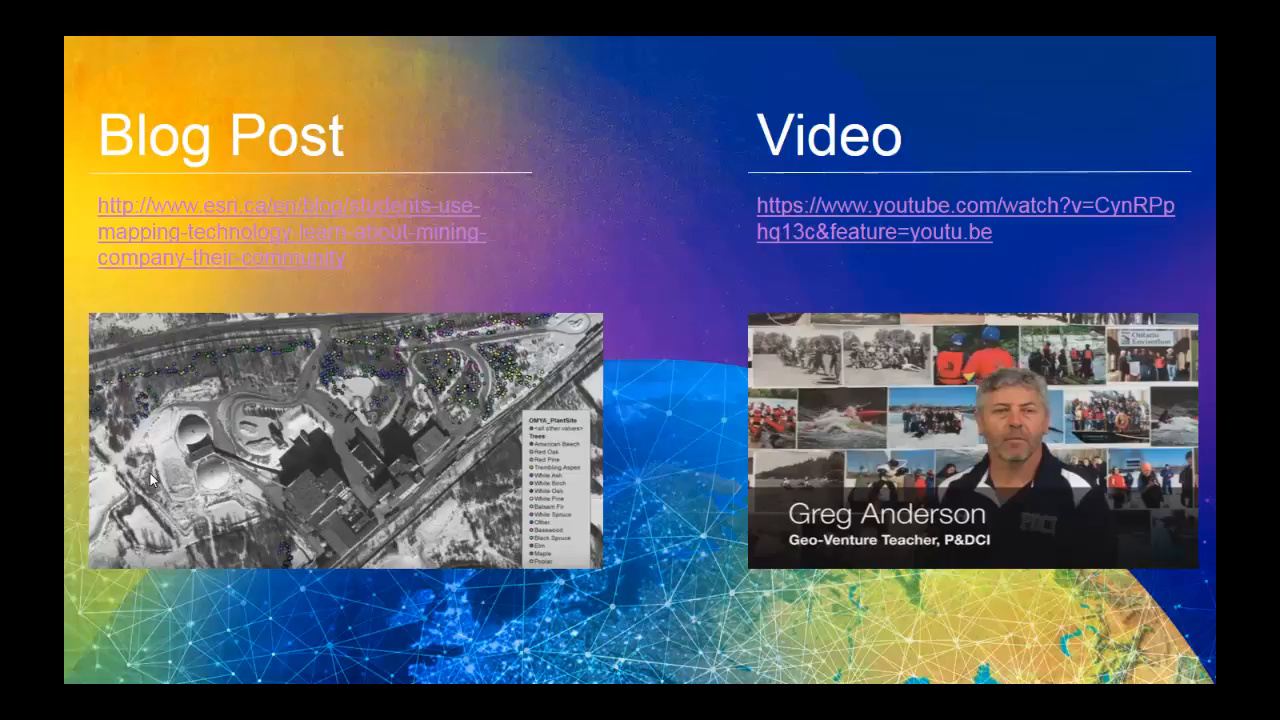
{"action": "left_click", "coordinate": [150, 480]}
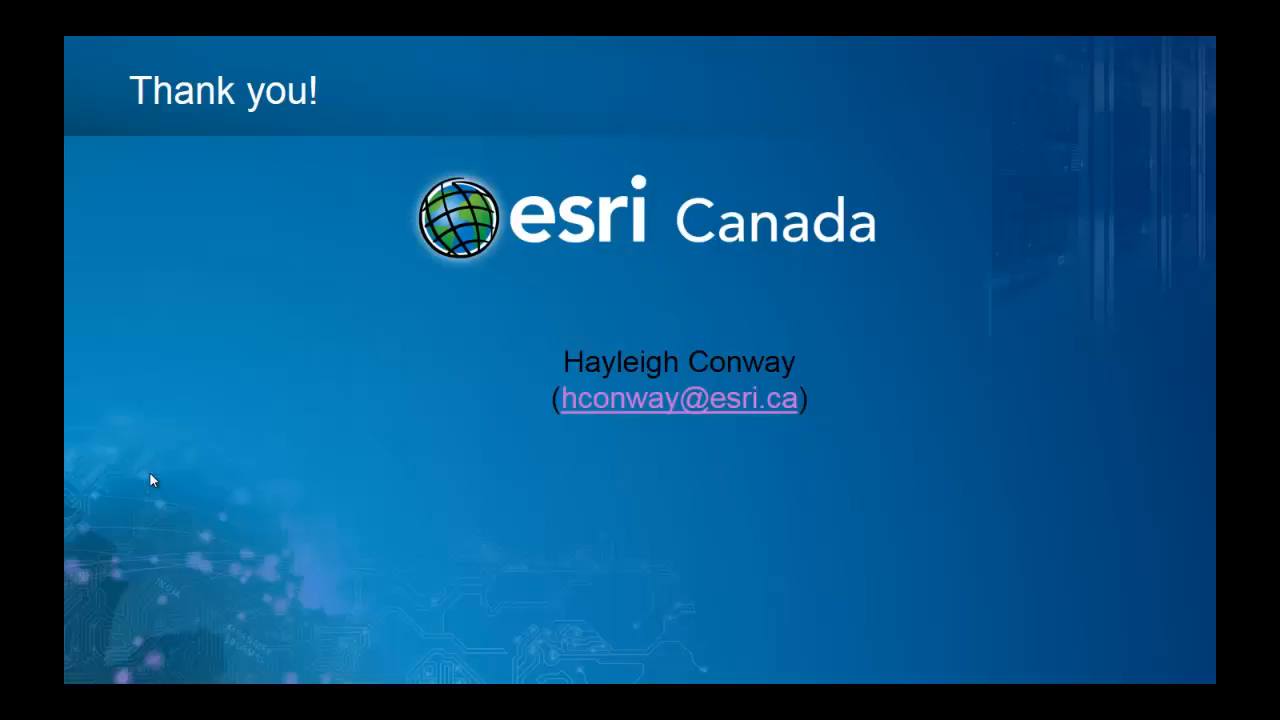